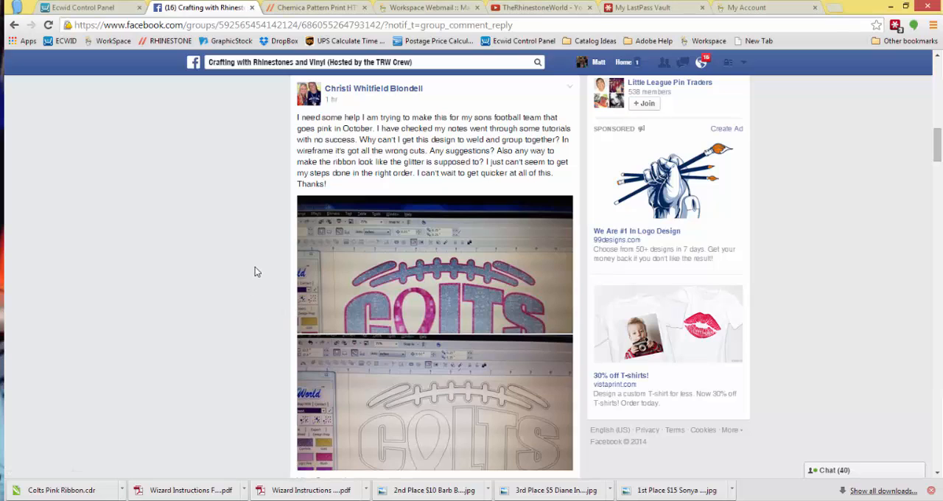
# Read the group post asking for help with the Colts design, then switch to Colts Pink Ribbon.cdr in CorelDRAW.
pyautogui.scroll(-1, 260, 273)
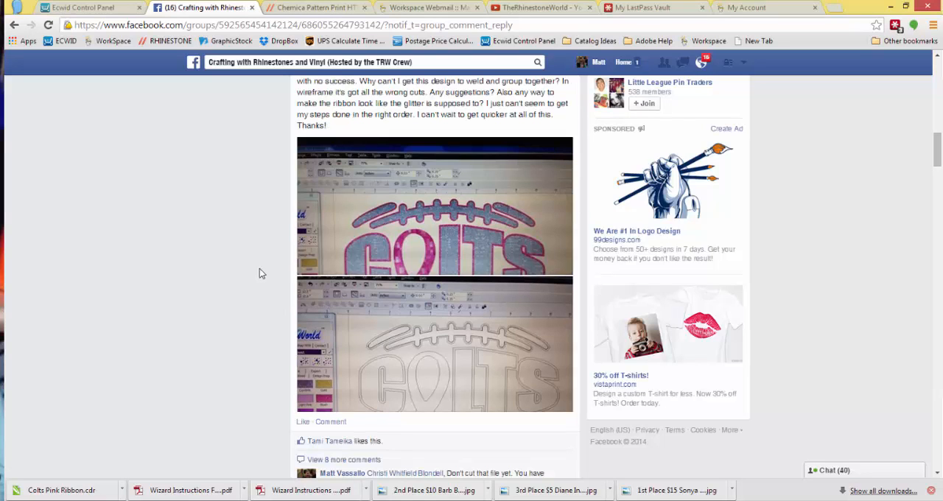
pyautogui.scroll(-1, 259, 273)
pyautogui.scroll(1, 259, 273)
pyautogui.scroll(1, 259, 274)
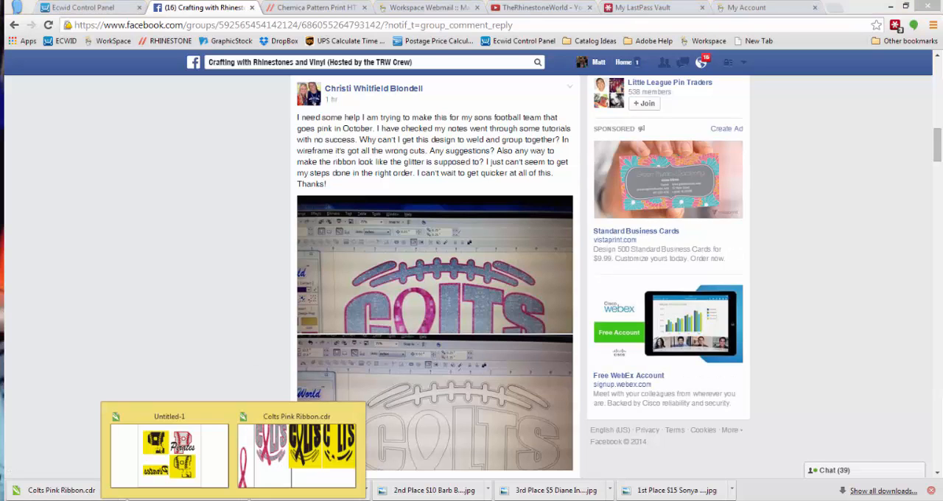
pyautogui.click(294, 451)
pyautogui.press('Escape')
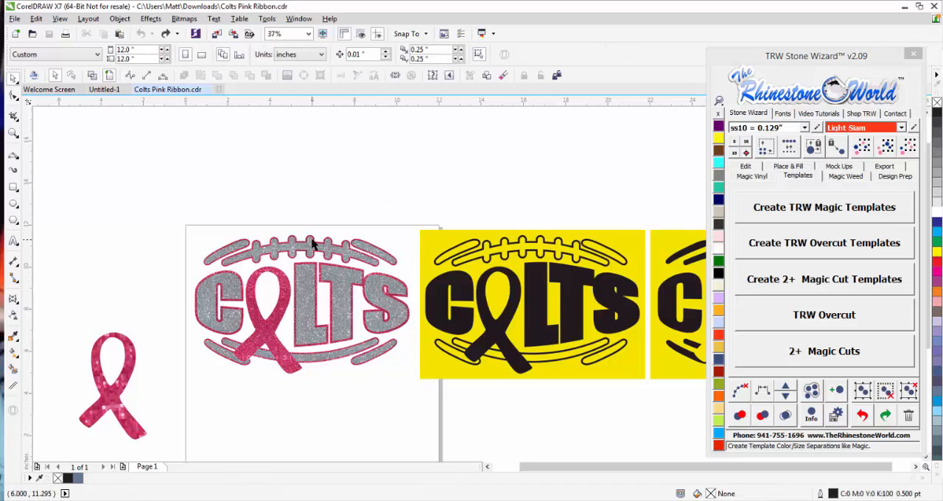
# Move the loose pink ribbon up beside the letter C of the Colts design to compare their glitter patterns.
pyautogui.scroll(-1, 314, 244)
pyautogui.scroll(1, 293, 293)
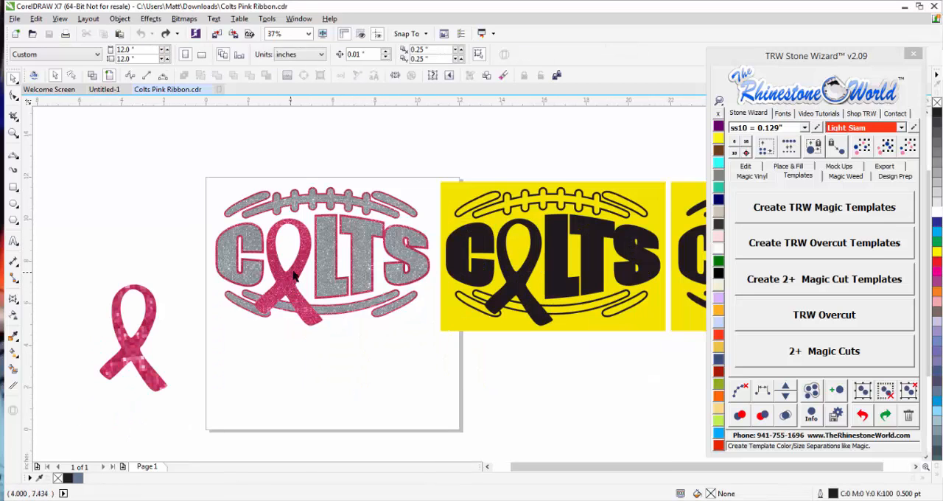
pyautogui.moveTo(137, 343); pyautogui.dragTo(189, 277)
pyautogui.scroll(1, 238, 267)
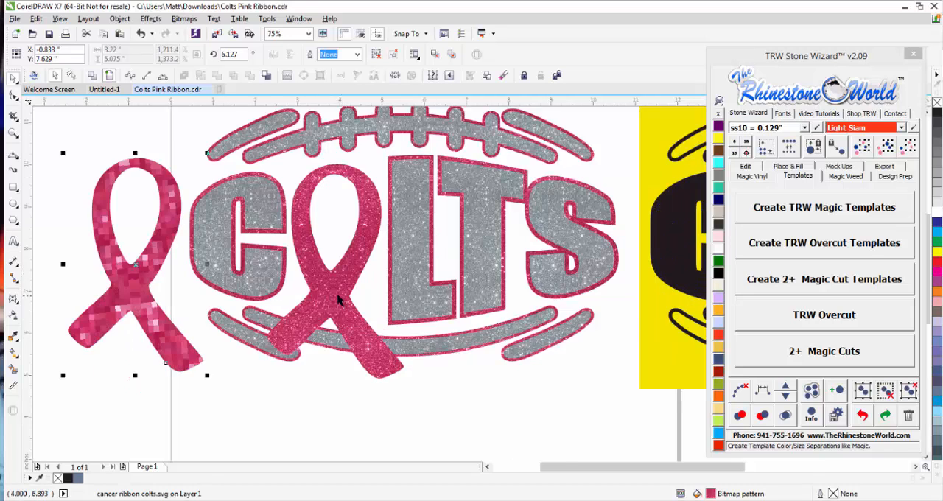
pyautogui.scroll(2, 333, 296)
pyautogui.scroll(-2, 335, 294)
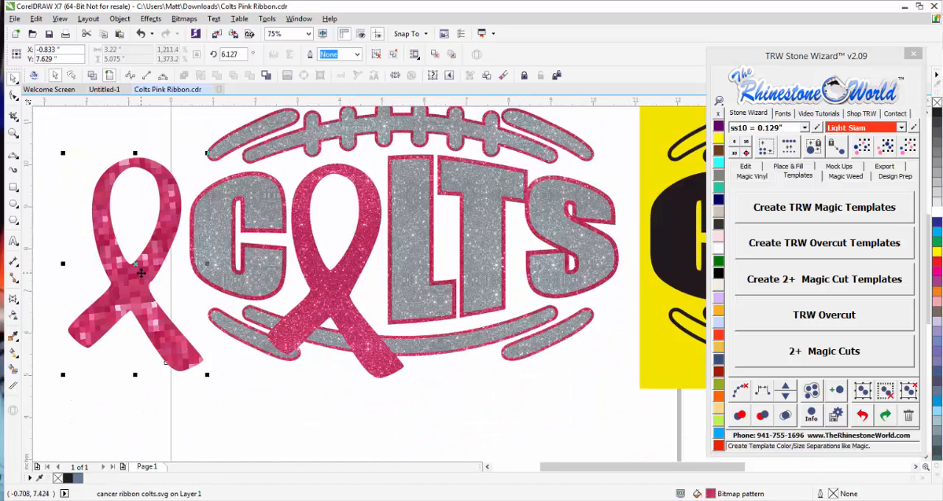
pyautogui.scroll(-1, 141, 272)
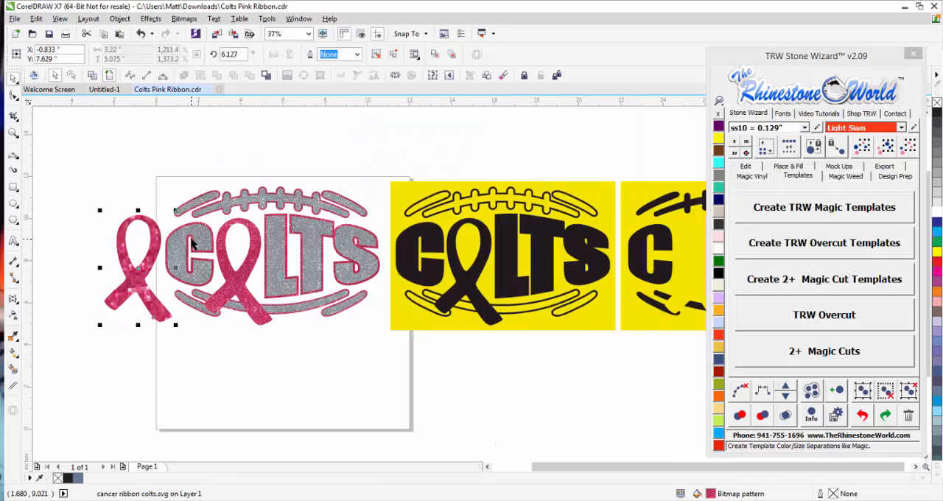
pyautogui.scroll(1, 123, 268)
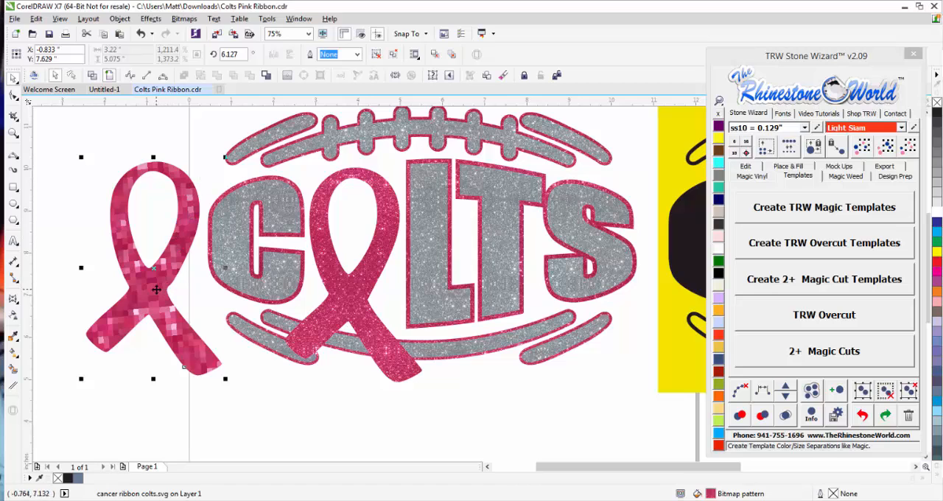
pyautogui.moveTo(152, 292); pyautogui.dragTo(157, 302)
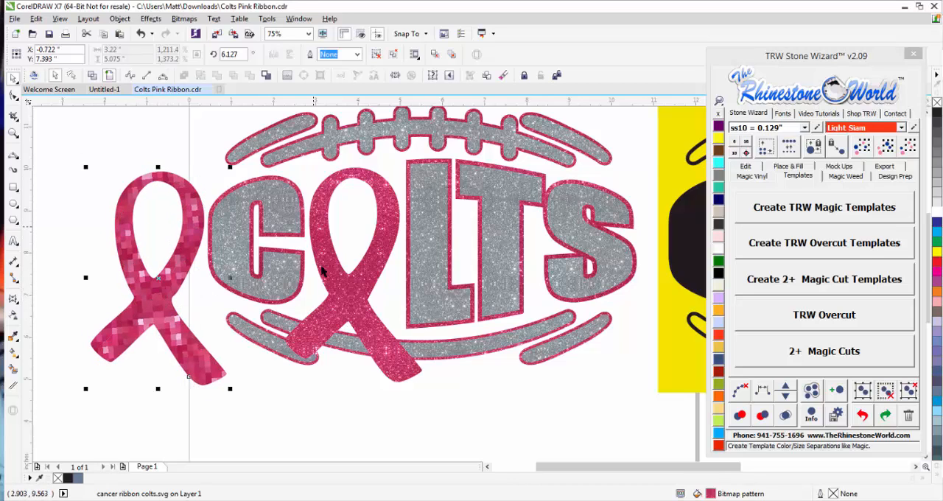
# Delete the loose pink ribbon beside the Colts design and clear the selection.
pyautogui.scroll(-1, 324, 266)
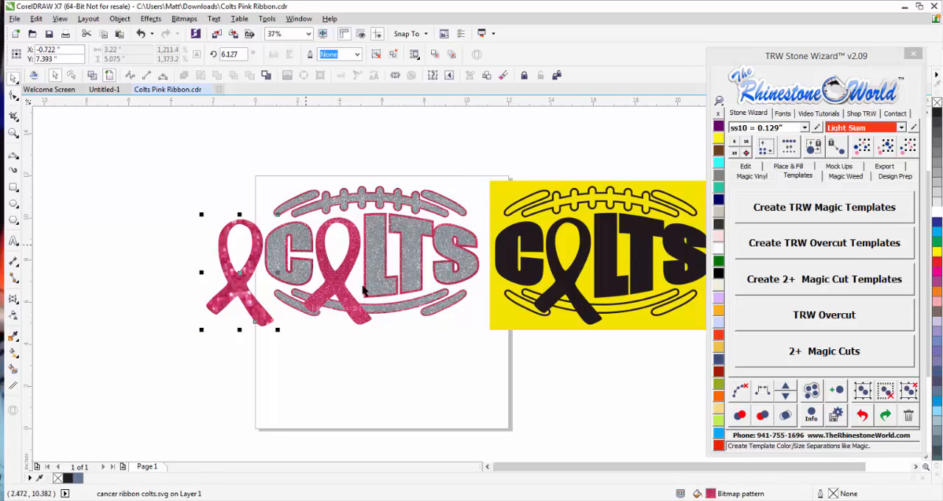
pyautogui.scroll(2, 345, 254)
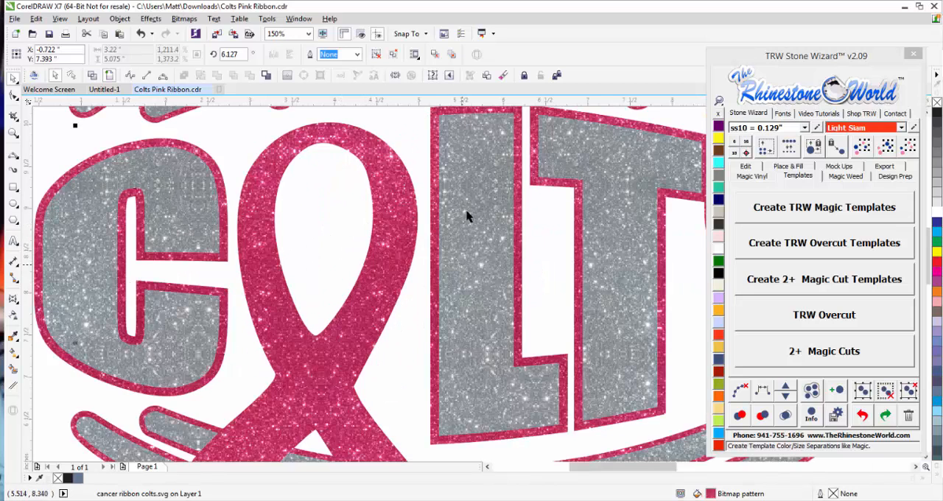
pyautogui.scroll(-2, 352, 270)
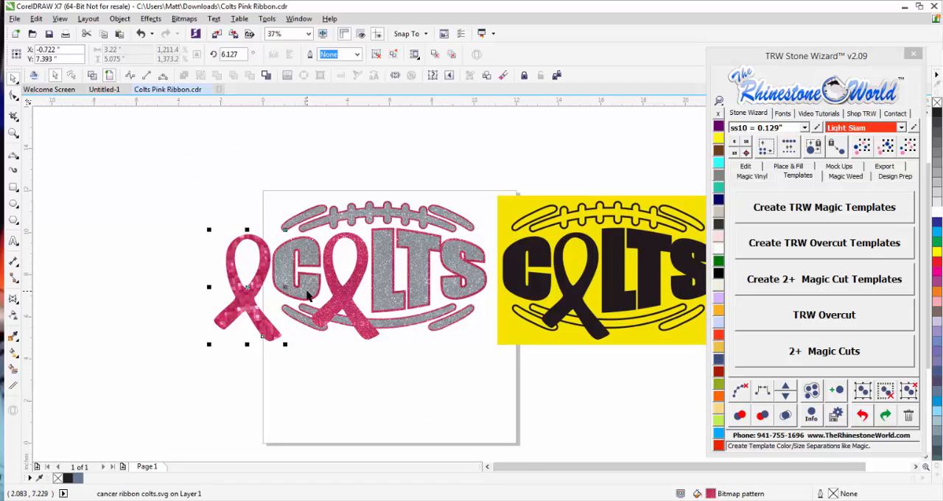
pyautogui.scroll(1, 309, 291)
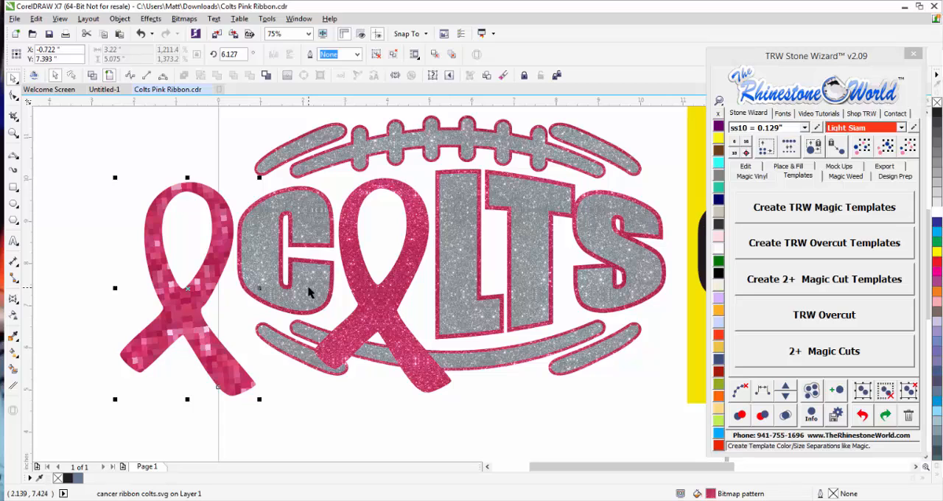
pyautogui.press('Delete')
pyautogui.click(223, 371)
# Check the cut lines of the Colts design in wireframe view, then return to the full-color view.
pyautogui.scroll(-1, 227, 331)
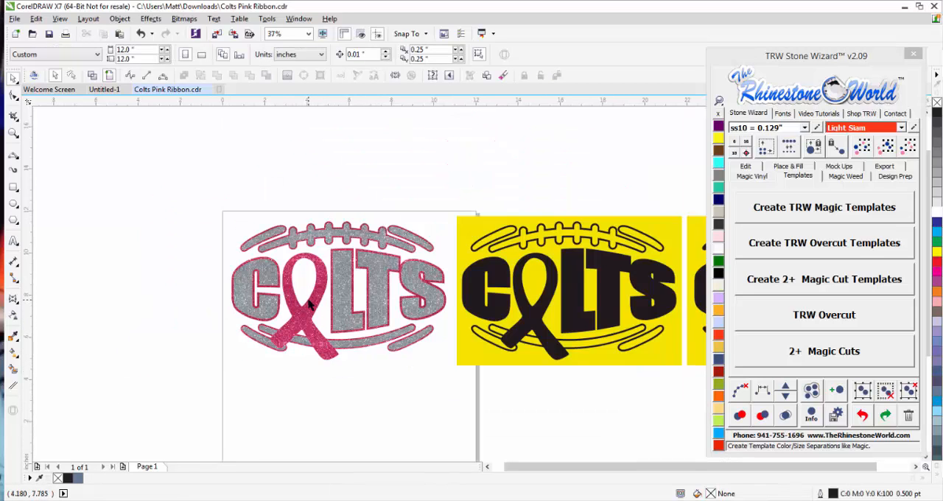
pyautogui.scroll(-1, 318, 304)
pyautogui.scroll(1, 497, 304)
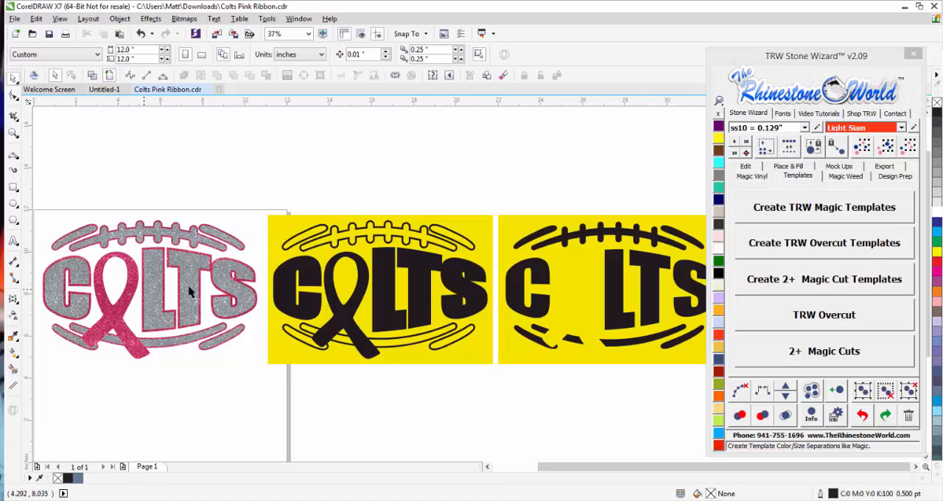
pyautogui.scroll(-2, 225, 290)
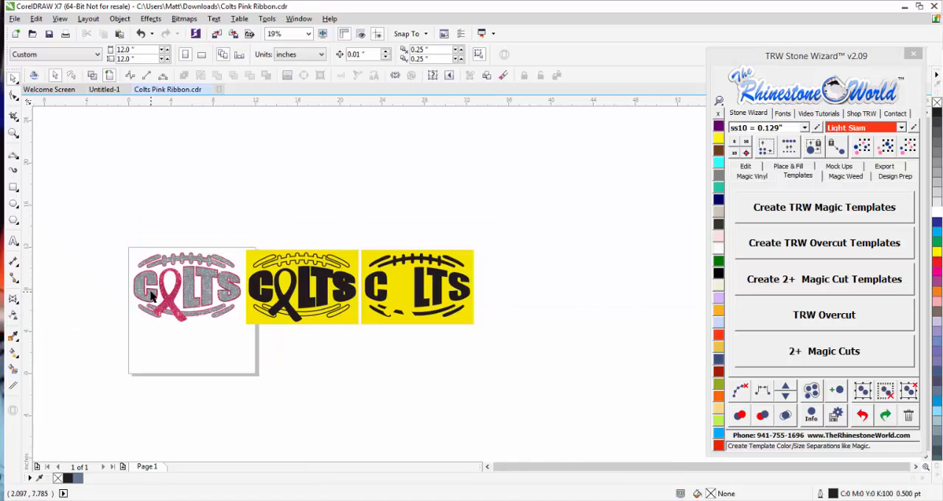
pyautogui.scroll(4, 150, 297)
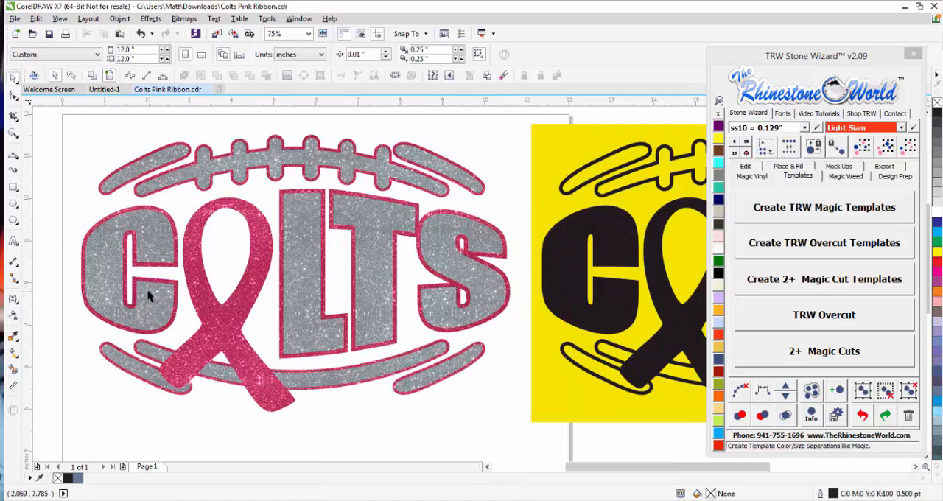
pyautogui.click(93, 76)
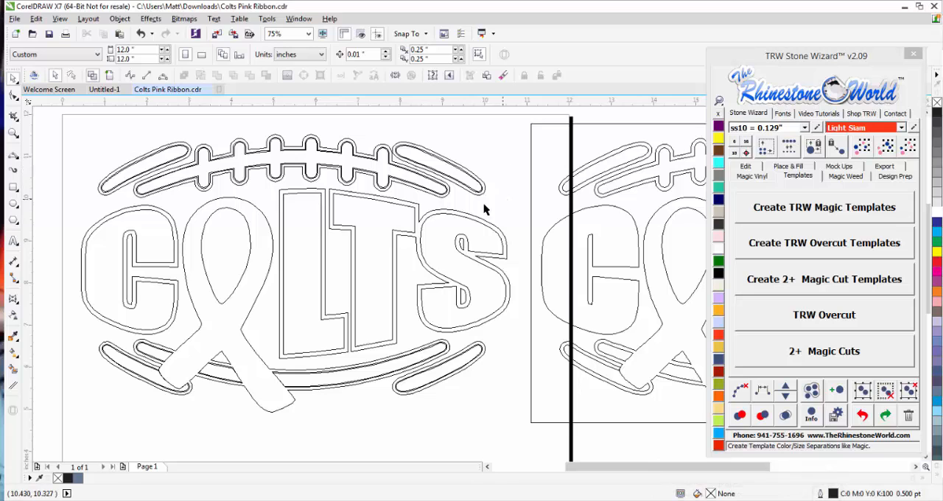
pyautogui.scroll(-2, 327, 238)
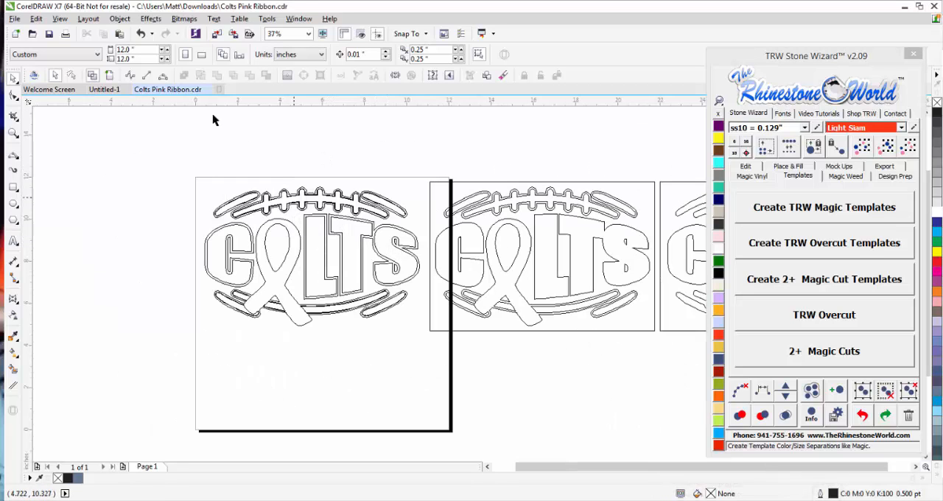
pyautogui.click(109, 76)
# Move the grey glitter layer and the pink glitter layer apart to show them separately, then undo both moves.
pyautogui.scroll(-1, 254, 200)
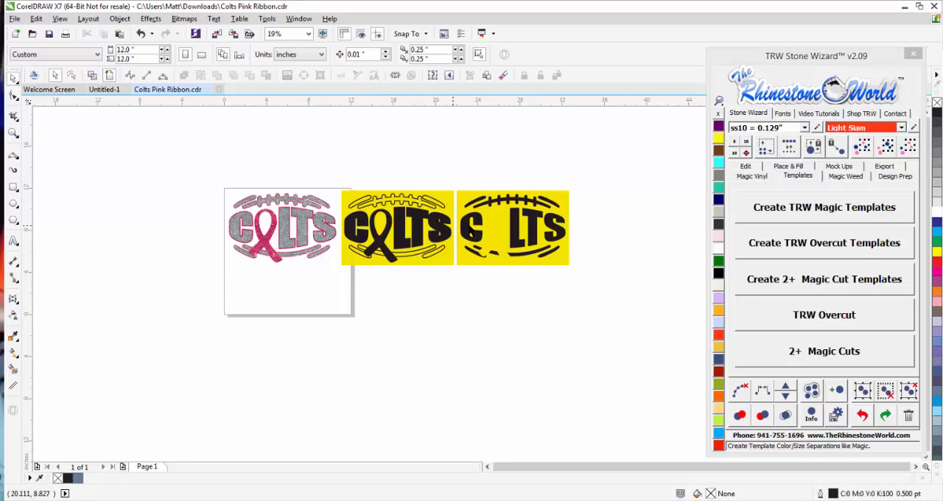
pyautogui.scroll(1, 469, 226)
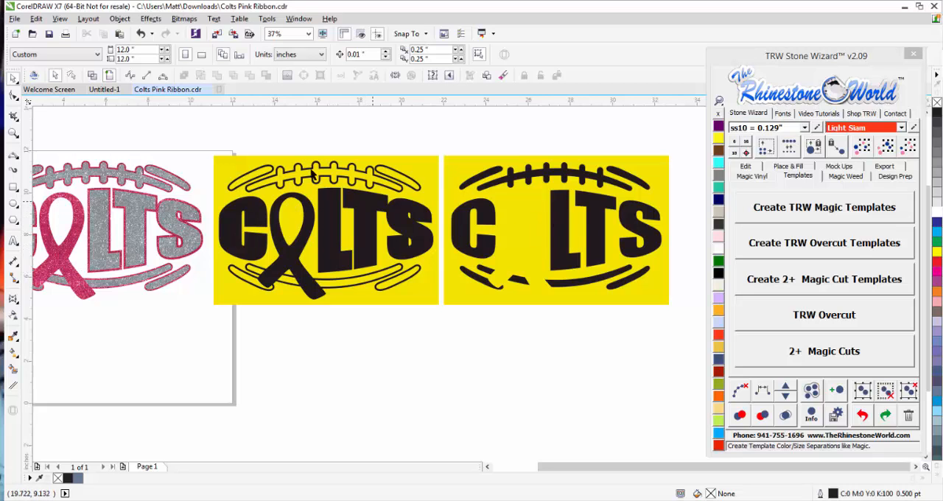
pyautogui.scroll(2, 183, 211)
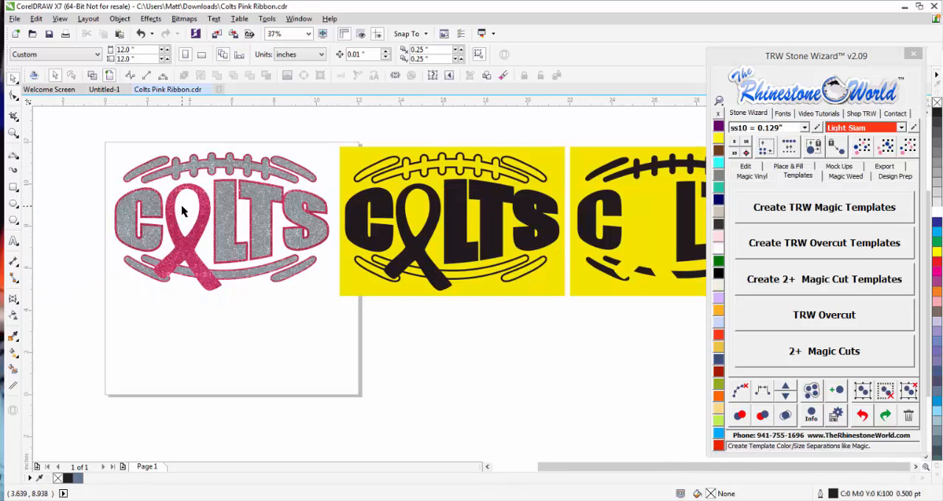
pyautogui.scroll(1, 185, 211)
pyautogui.scroll(-1, 132, 224)
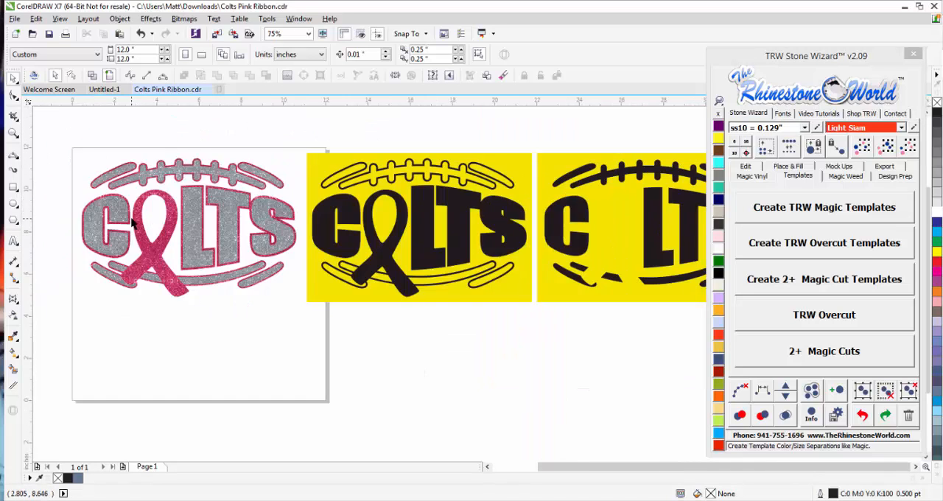
pyautogui.click(230, 209)
pyautogui.scroll(1, 226, 203)
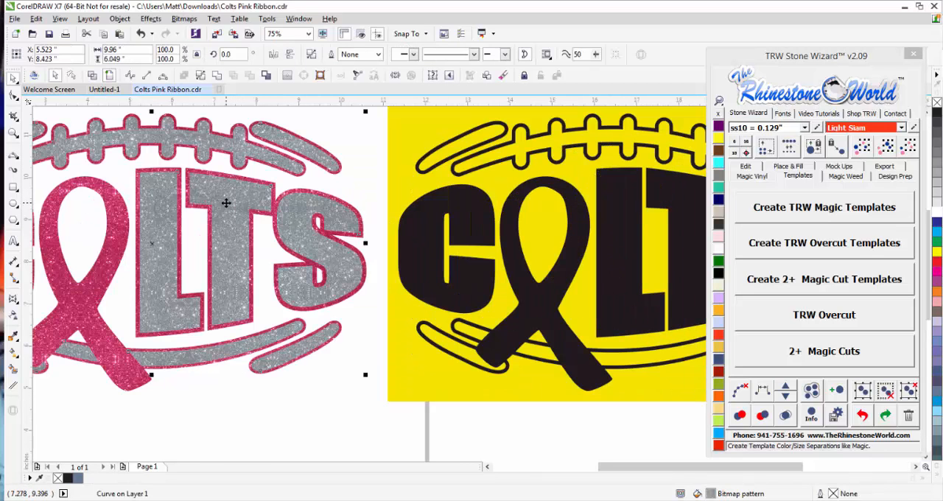
pyautogui.scroll(-1, 226, 200)
pyautogui.moveTo(226, 200); pyautogui.dragTo(168, 313)
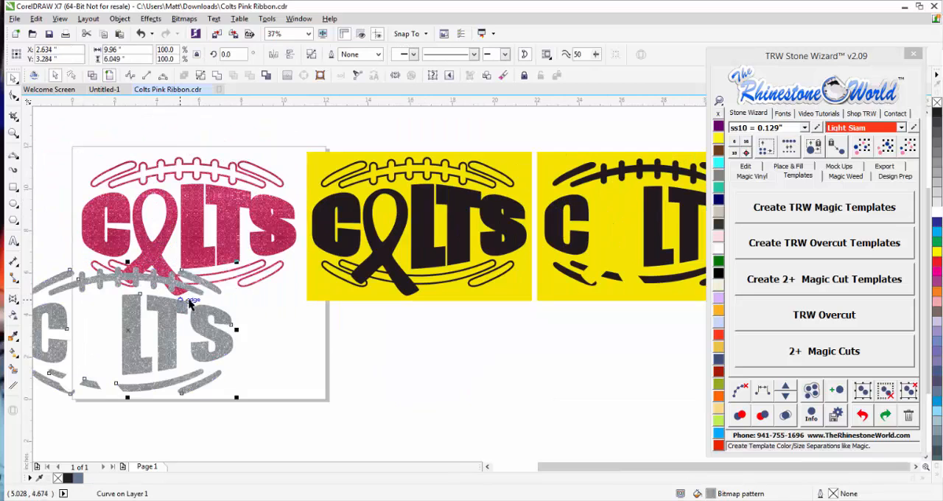
pyautogui.moveTo(204, 260); pyautogui.dragTo(238, 220)
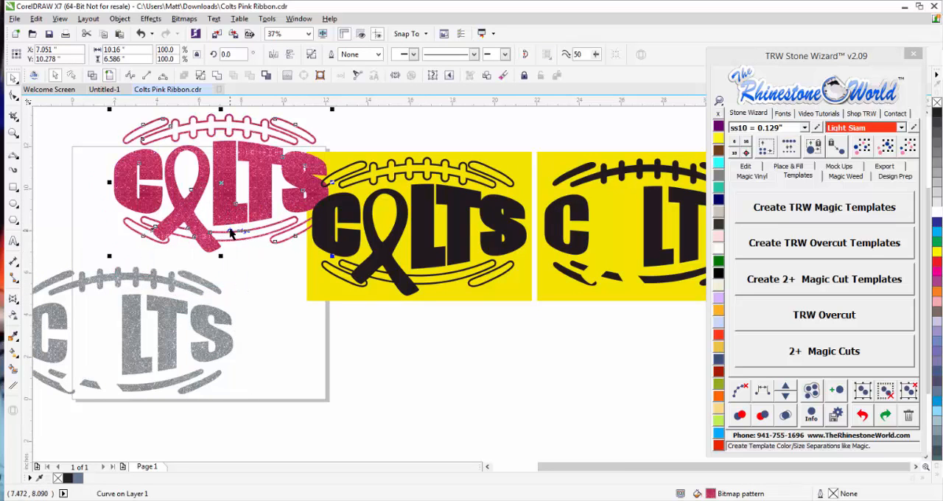
pyautogui.hotkey('ctrl', 'z')
pyautogui.hotkey('ctrl', 'z')
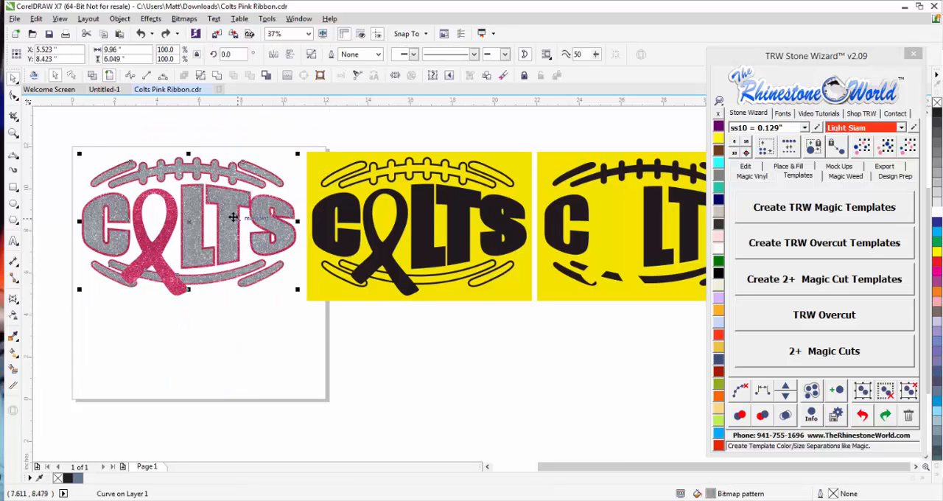
# Break the grey glitter layer of the Colts design apart into separate pieces and deselect them.
pyautogui.click(202, 75)
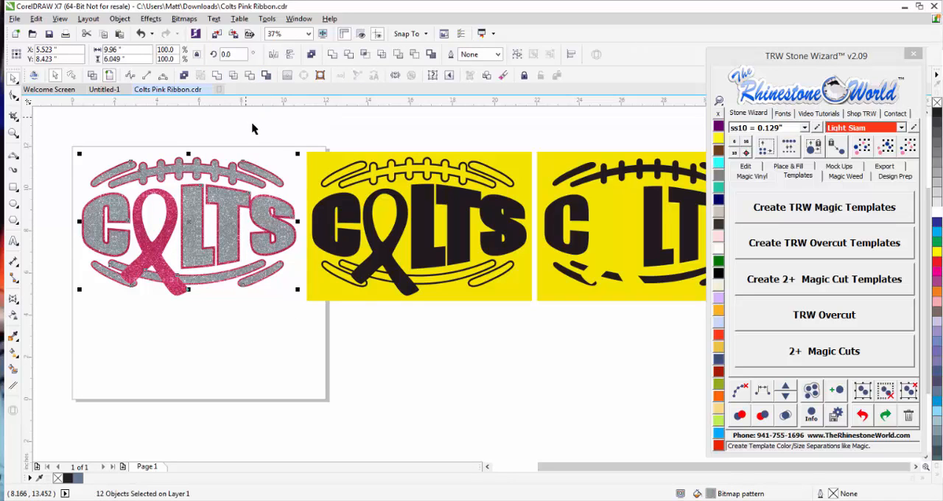
pyautogui.click(277, 174)
# Move individual grey pieces such as the letter C and the upper laces away from the design, undoing each move.
pyautogui.moveTo(261, 213); pyautogui.dragTo(189, 284)
pyautogui.hotkey('ctrl', 'z')
pyautogui.hotkey('ctrl', 'z')
pyautogui.hotkey('ctrl', 'z')
pyautogui.moveTo(126, 249); pyautogui.dragTo(131, 266)
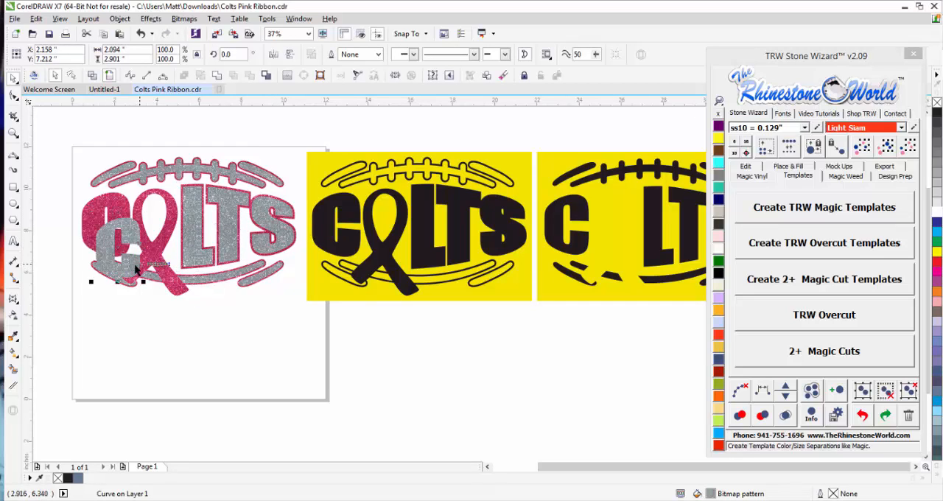
pyautogui.hotkey('ctrl', 'z')
pyautogui.moveTo(210, 163); pyautogui.dragTo(210, 147)
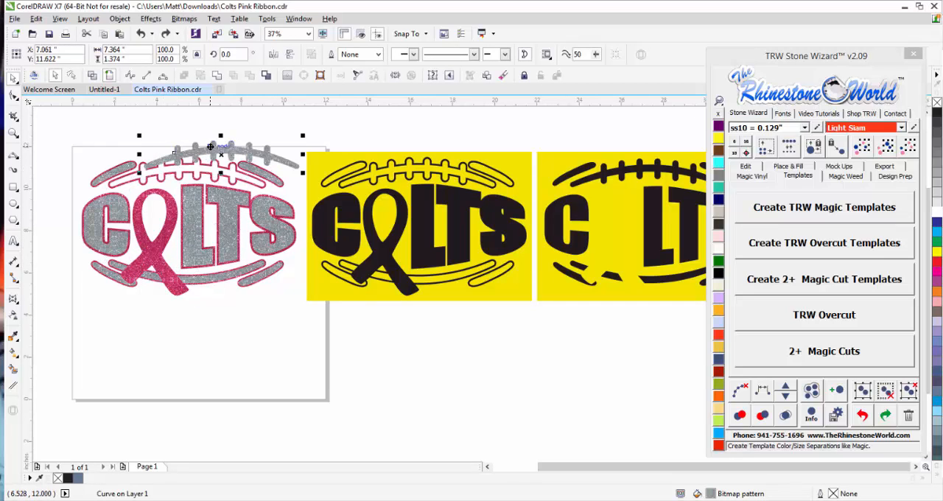
pyautogui.hotkey('ctrl', 'z')
pyautogui.click(207, 139)
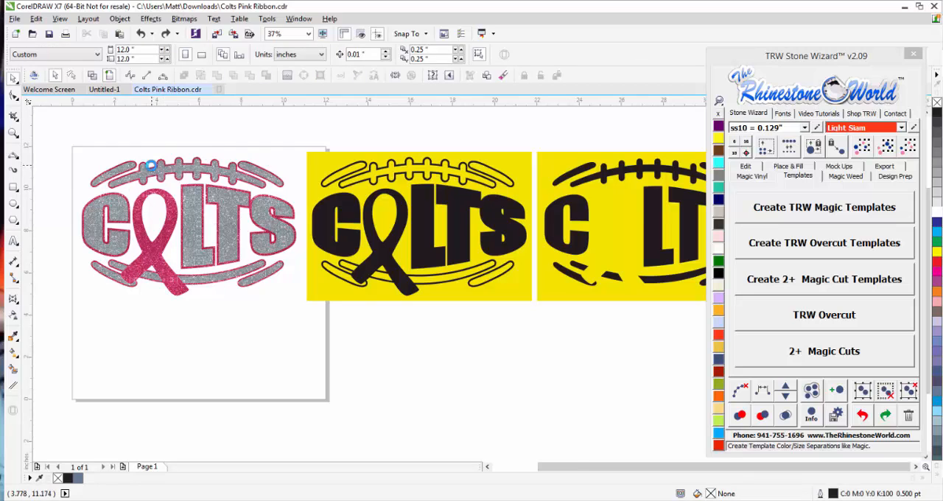
# Switch to wireframe view and examine the cut lines where the ribbon's tail meets the lower football stripe.
pyautogui.scroll(1, 153, 165)
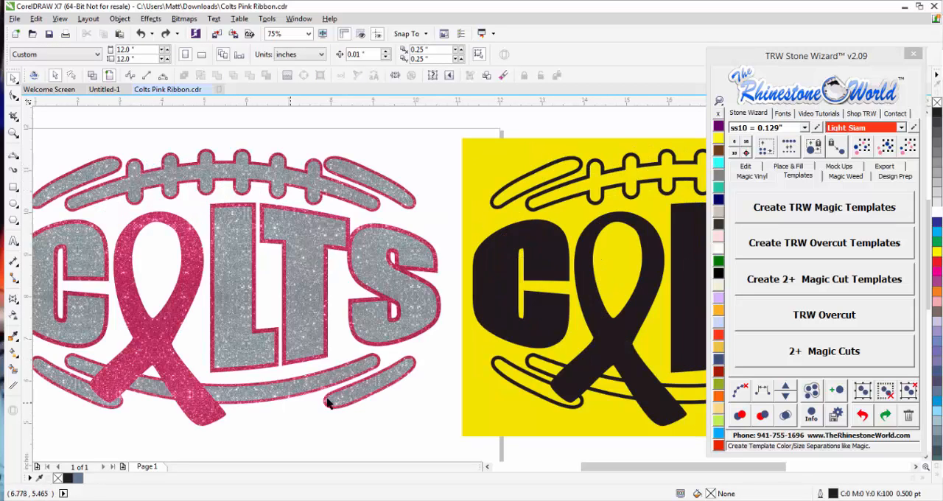
pyautogui.scroll(-1, 188, 293)
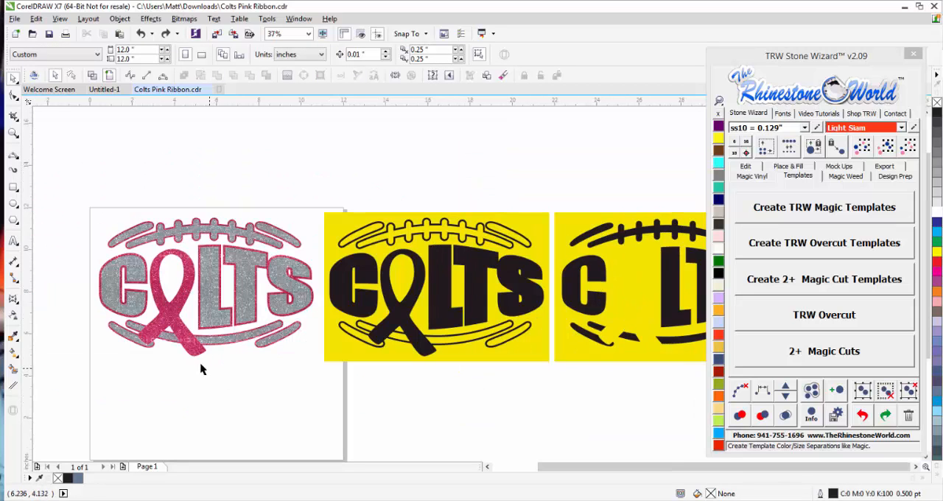
pyautogui.scroll(2, 184, 352)
pyautogui.click(203, 313)
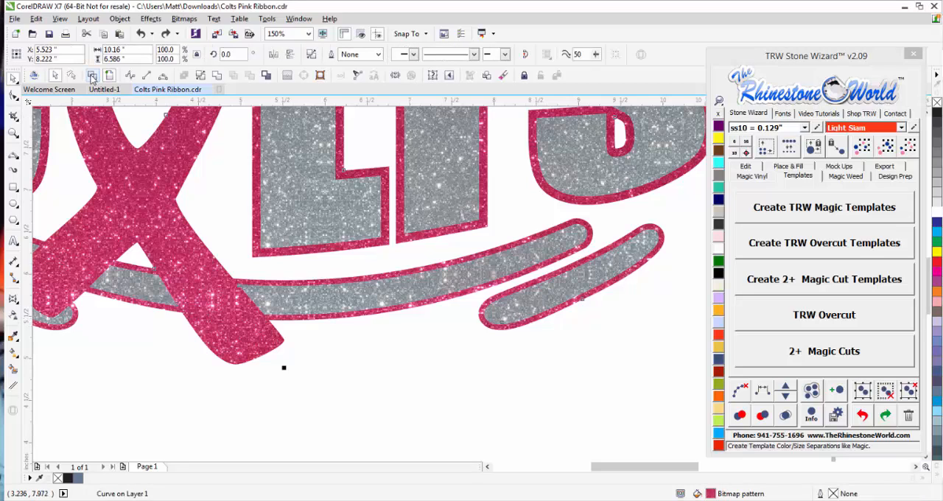
pyautogui.click(91, 76)
pyautogui.click(244, 305)
pyautogui.scroll(1, 253, 299)
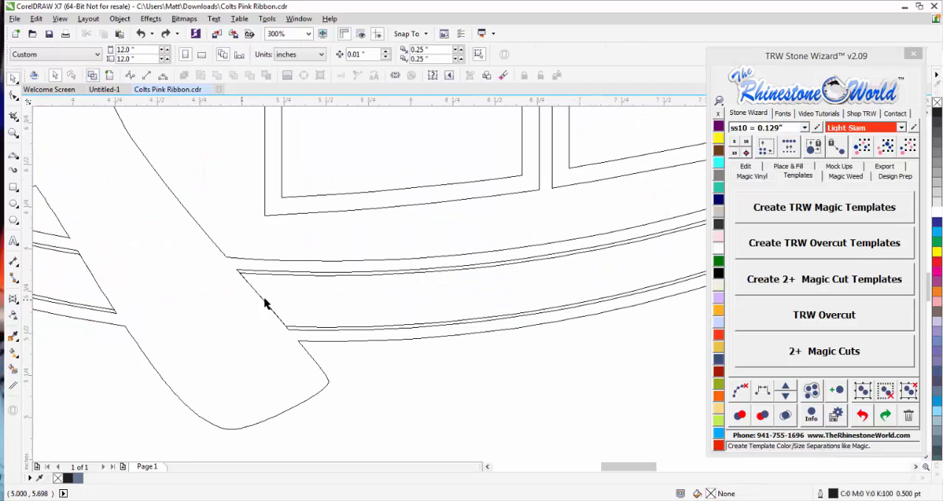
# Return from wireframe to the full-colour view and show all the Colts layouts.
pyautogui.scroll(-1, 269, 302)
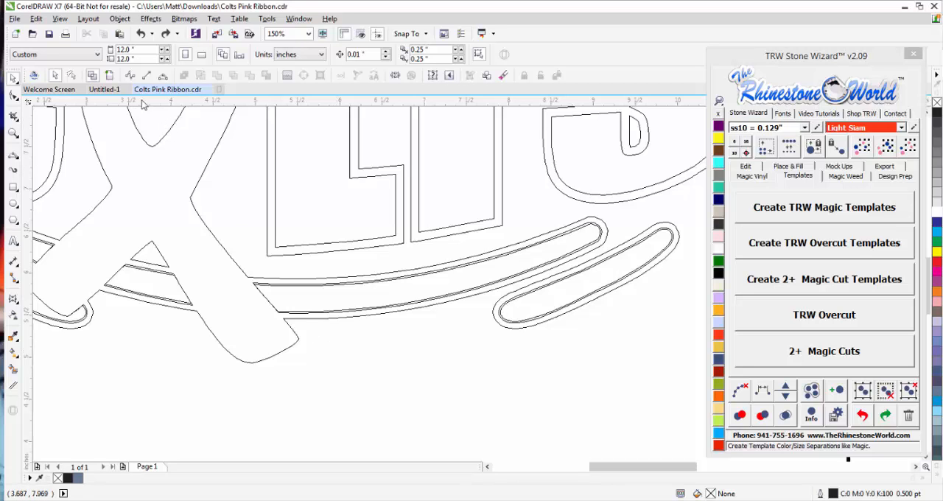
pyautogui.click(109, 75)
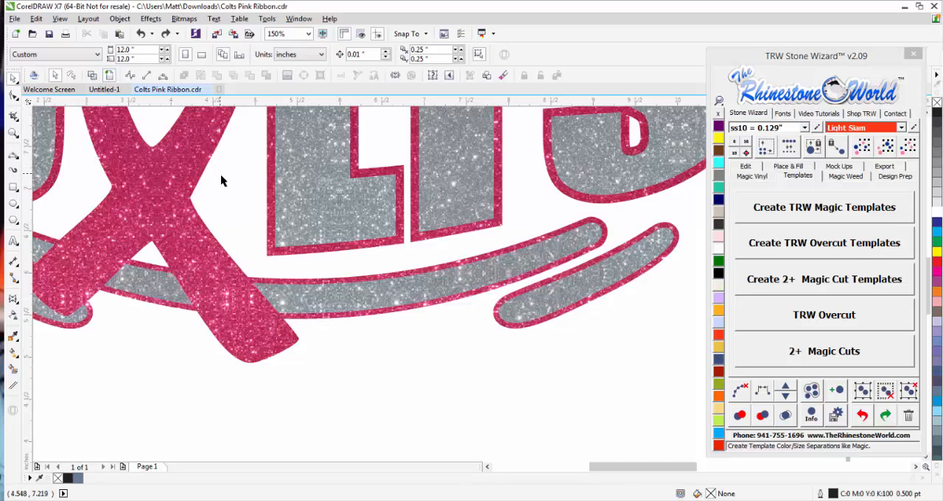
pyautogui.scroll(-3, 278, 254)
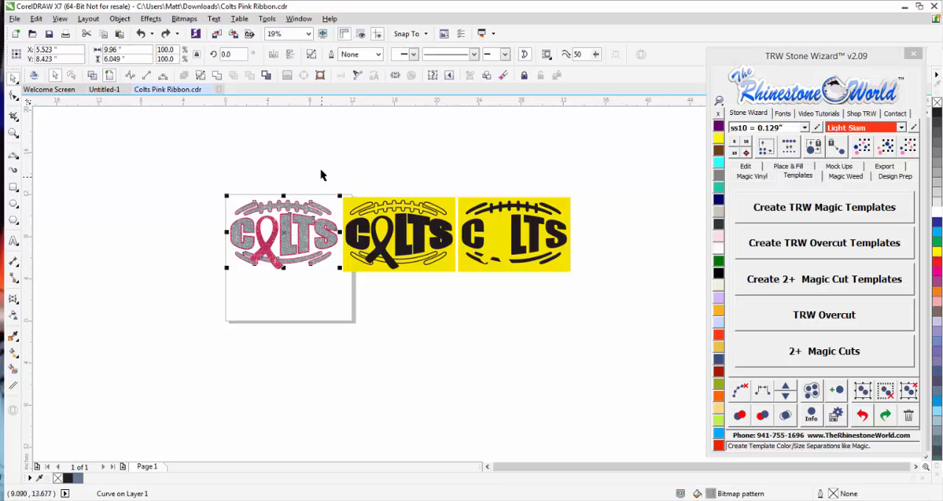
# Move the whole grey glitter layer off the pink layer to show them separately, undo the move and clear the selection.
pyautogui.scroll(2, 298, 249)
pyautogui.moveTo(298, 247); pyautogui.dragTo(302, 291)
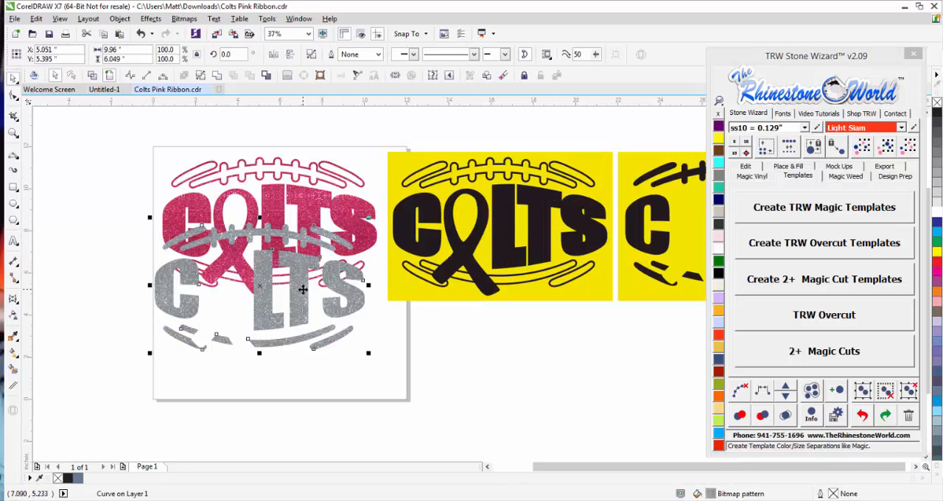
pyautogui.hotkey('ctrl', 'z')
pyautogui.click(306, 310)
pyautogui.scroll(1, 230, 193)
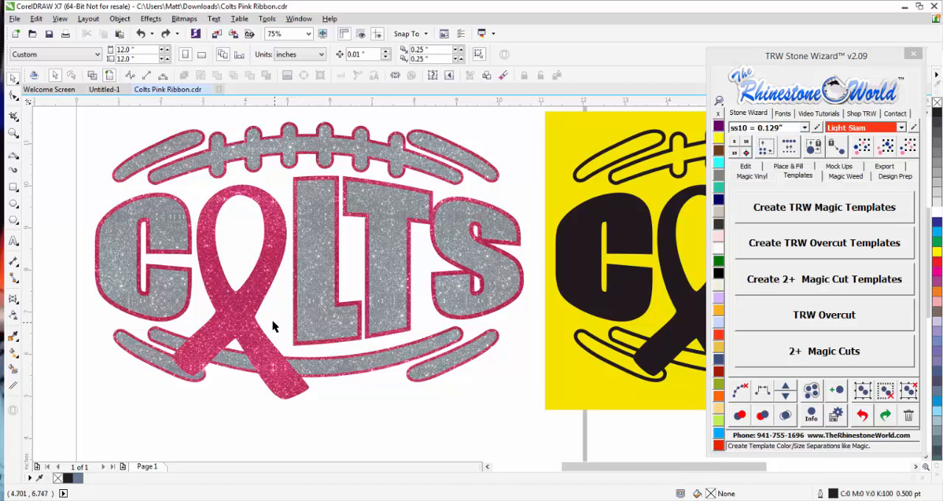
pyautogui.scroll(-1, 272, 326)
pyautogui.scroll(1, 270, 343)
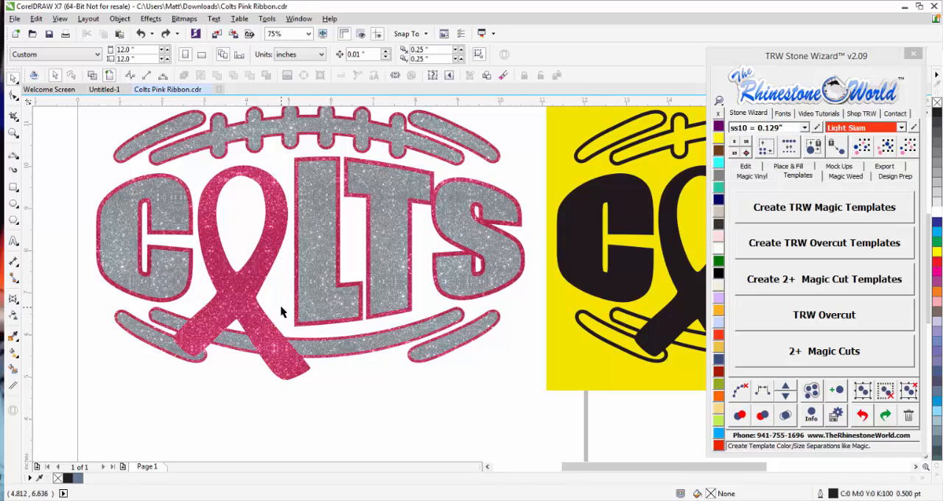
# Break the grey glitter layer apart into separate pieces, then test-move the grey letter L and undo that move.
pyautogui.click(310, 291)
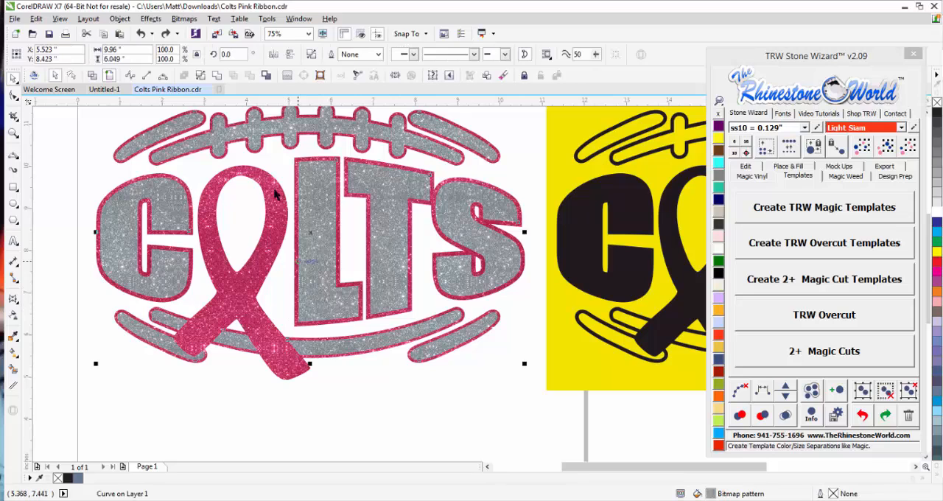
pyautogui.click(198, 76)
pyautogui.moveTo(312, 199); pyautogui.dragTo(333, 251)
pyautogui.hotkey('ctrl', 'z')
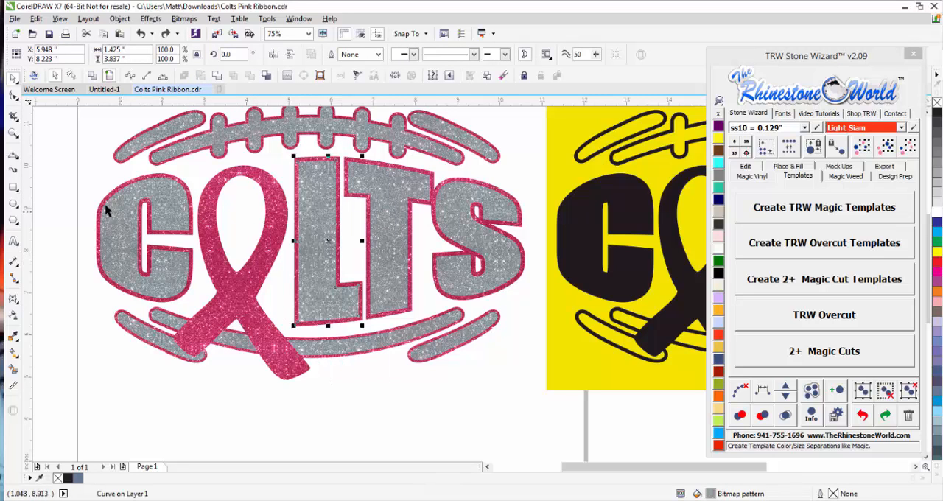
# Select the grey letters C, L, T and S and combine them into a single object.
pyautogui.moveTo(87, 169); pyautogui.dragTo(209, 315)
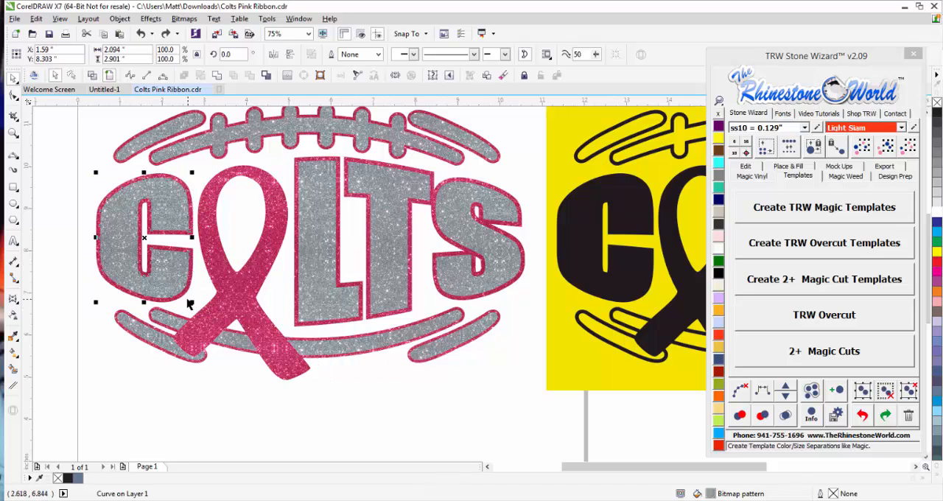
pyautogui.click(83, 279)
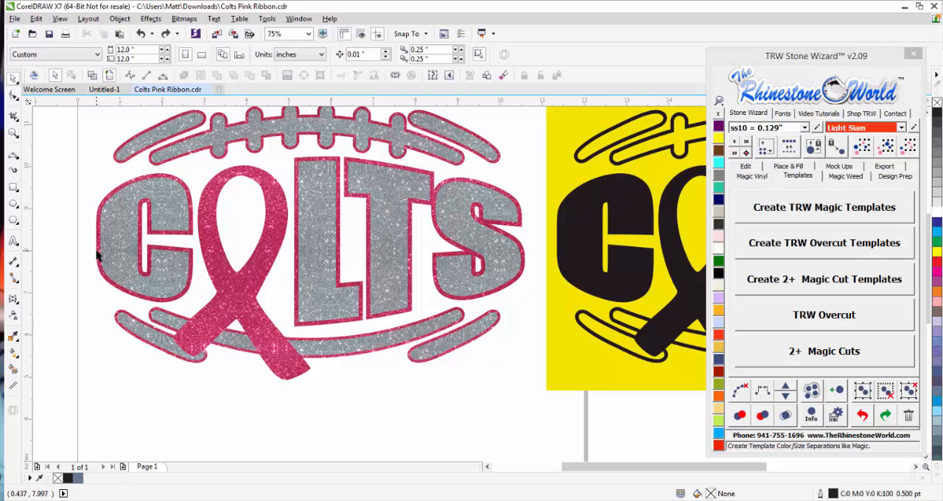
pyautogui.moveTo(96, 254); pyautogui.dragTo(81, 270)
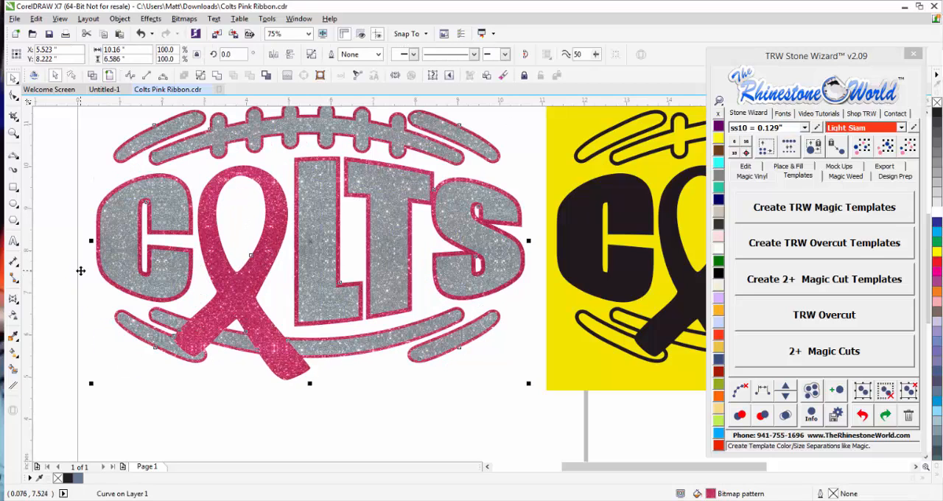
pyautogui.click(122, 255)
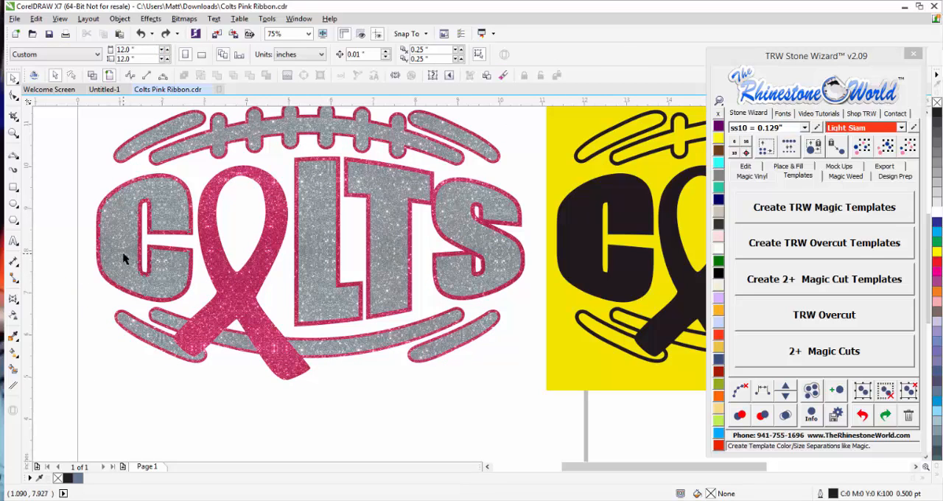
pyautogui.keyDown('shift'); pyautogui.click(320, 283); pyautogui.keyUp('shift')
pyautogui.keyDown('shift'); pyautogui.click(397, 282); pyautogui.keyUp('shift')
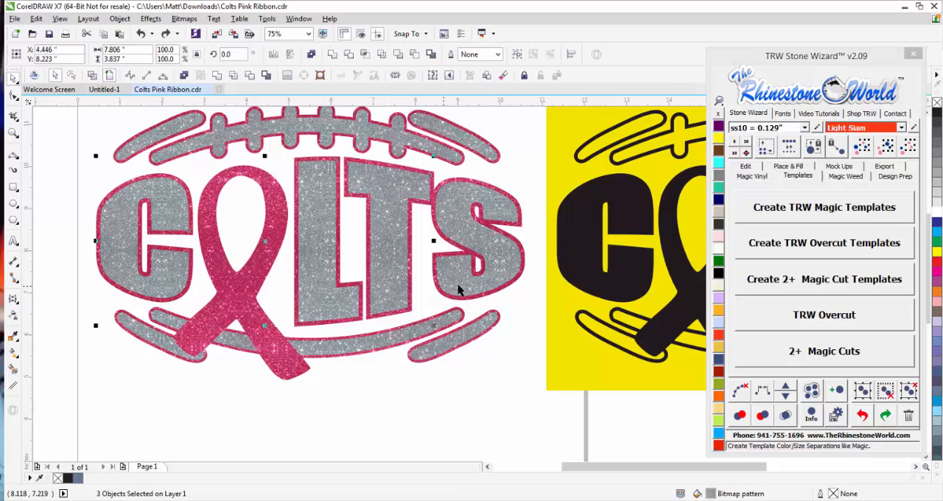
pyautogui.keyDown('shift'); pyautogui.click(457, 283); pyautogui.keyUp('shift')
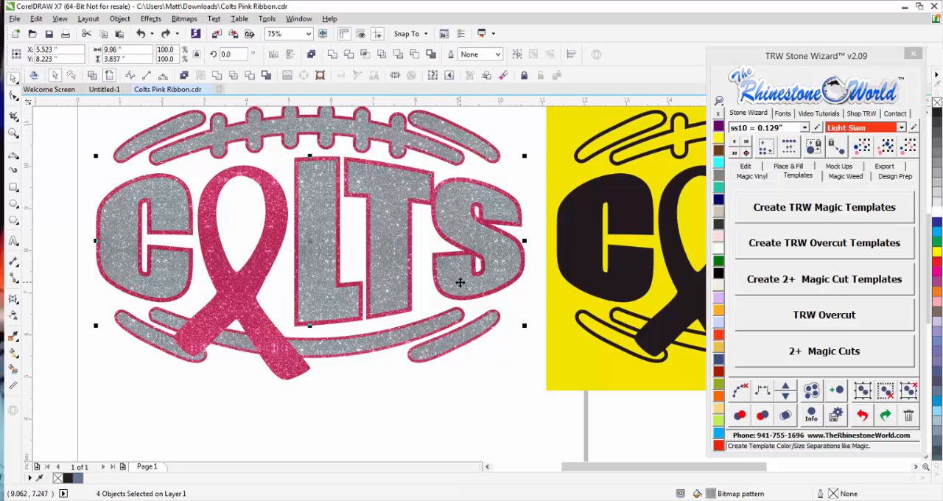
pyautogui.click(184, 76)
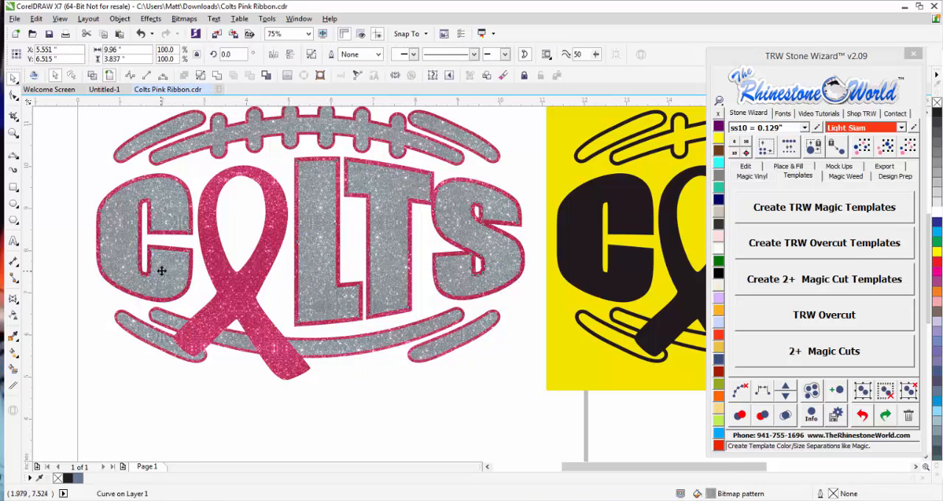
# Move the combined grey letters away from the pink layer to show they travel together, undoing each move.
pyautogui.moveTo(162, 270); pyautogui.dragTo(160, 261)
pyautogui.hotkey('ctrl', 'z')
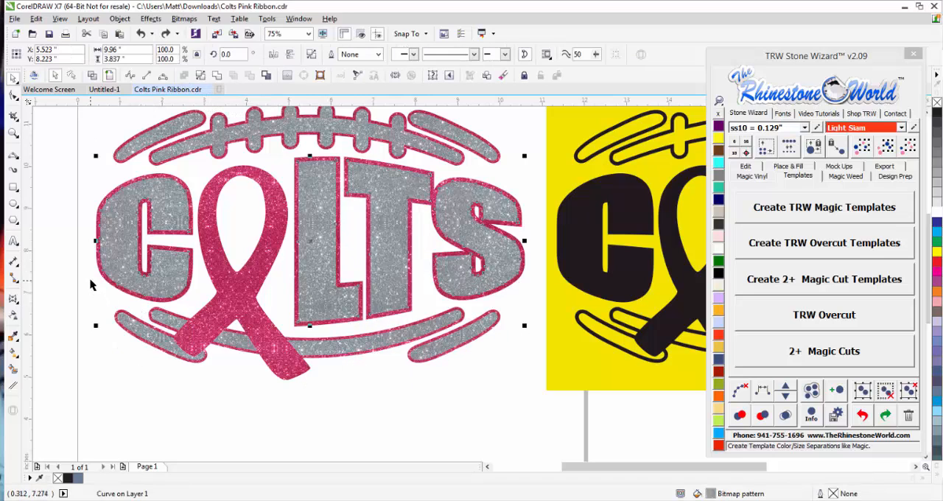
pyautogui.press('Escape')
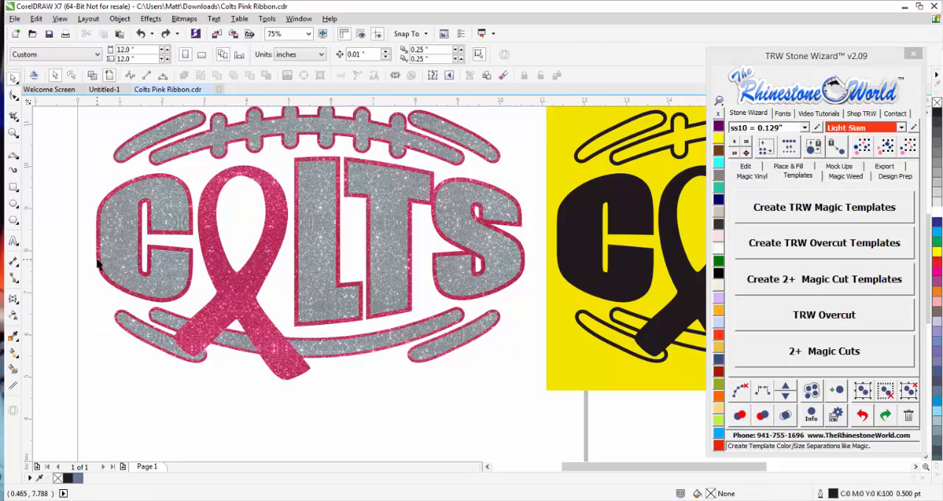
pyautogui.moveTo(101, 263); pyautogui.dragTo(103, 282)
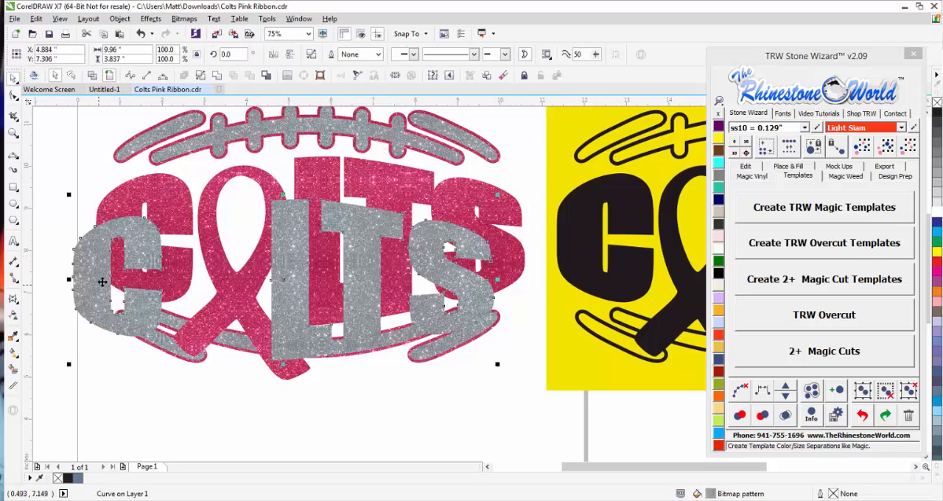
pyautogui.hotkey('ctrl', 'z')
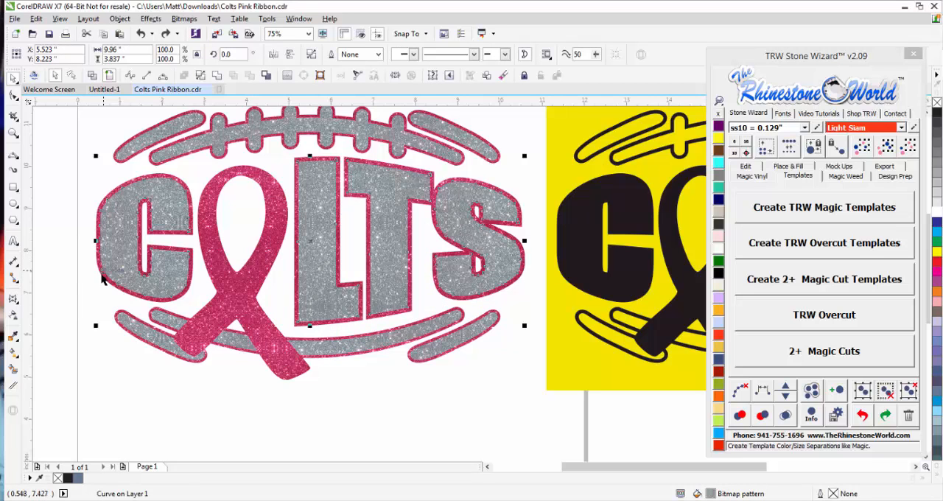
# Select the pink layer together with the combined grey letters, test-move both, and undo the move while keeping the selection.
pyautogui.keyDown('shift'); pyautogui.click(238, 300); pyautogui.keyUp('shift')
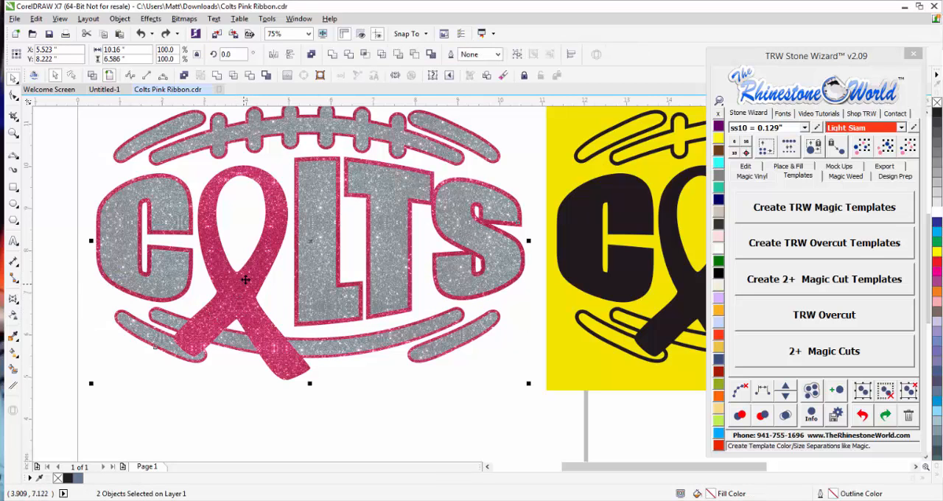
pyautogui.moveTo(246, 275); pyautogui.dragTo(219, 348)
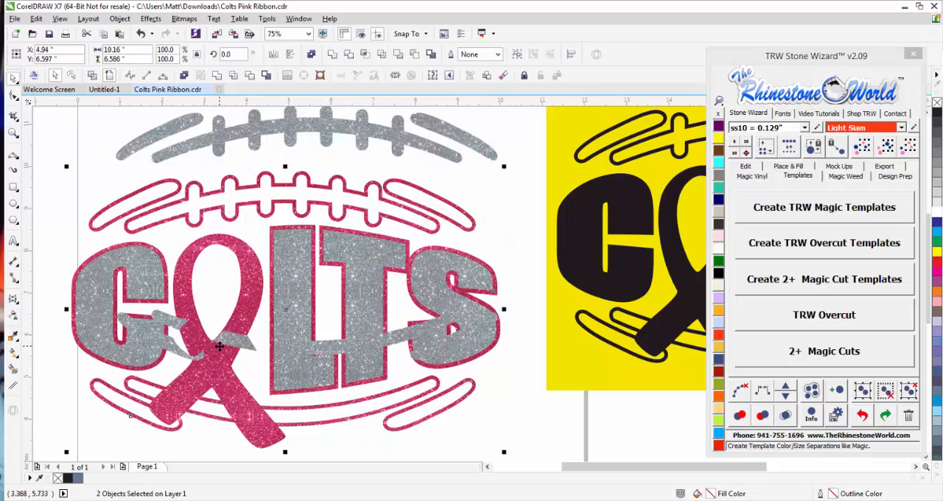
pyautogui.hotkey('ctrl', 'z')
pyautogui.scroll(-2, 198, 219)
pyautogui.scroll(2, 196, 219)
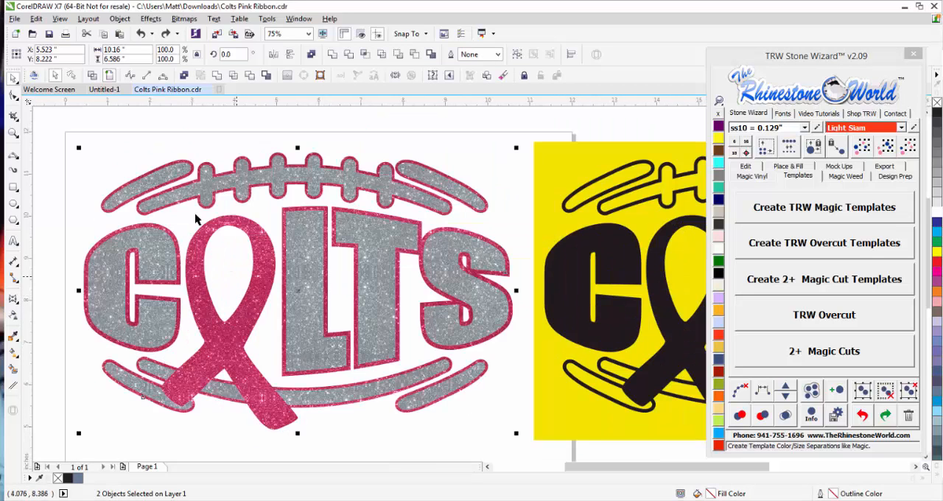
# Apply a Magic Trap of .02 to the selected pink layer and grey letters, then clear the selection.
pyautogui.click(745, 166)
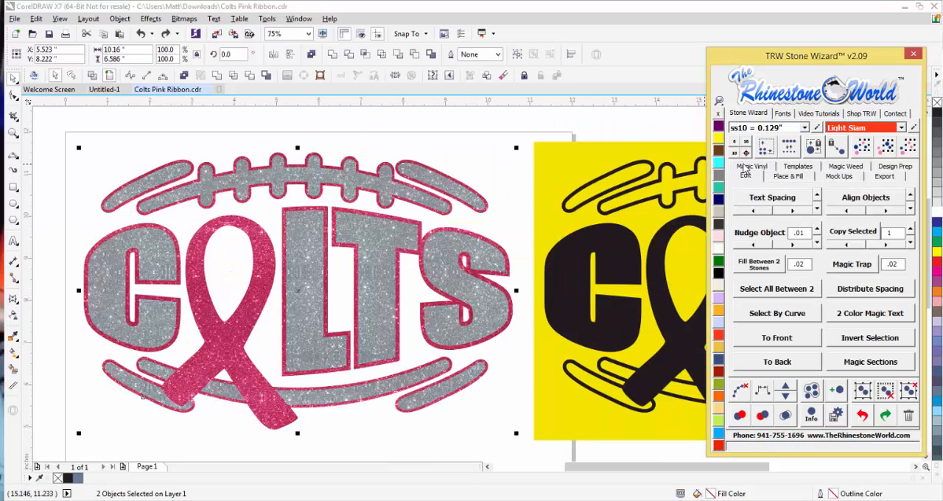
pyautogui.click(861, 265)
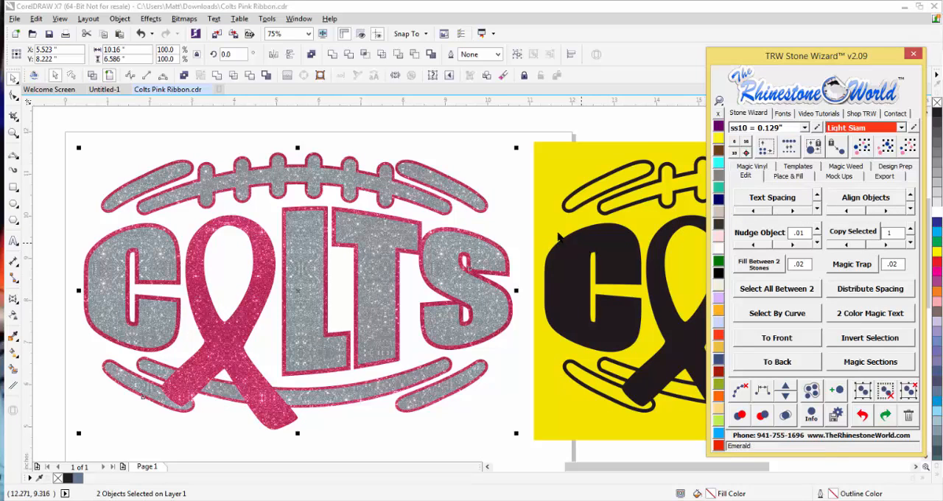
pyautogui.click(498, 215)
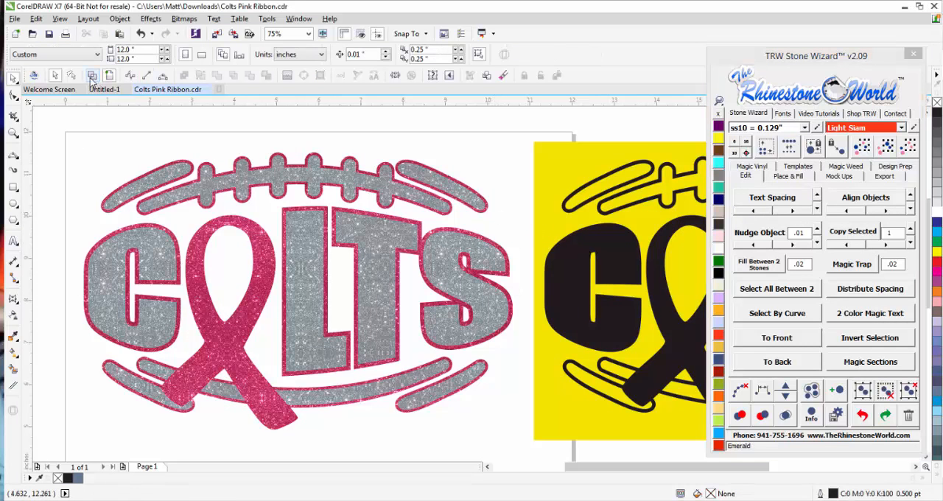
# Switch to wireframe view and examine the cut lines around the upper laces, the letters and the ribbon.
pyautogui.click(92, 76)
pyautogui.scroll(4, 416, 186)
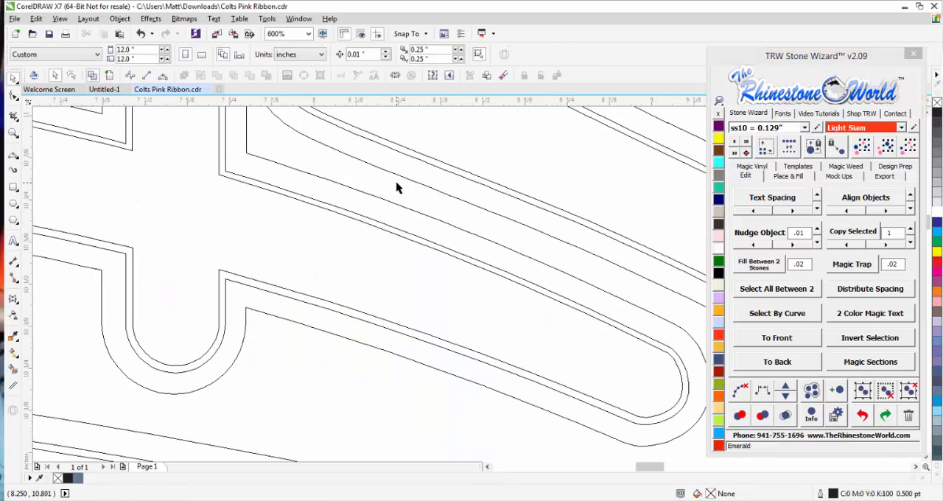
pyautogui.scroll(-2, 395, 185)
pyautogui.scroll(1, 389, 174)
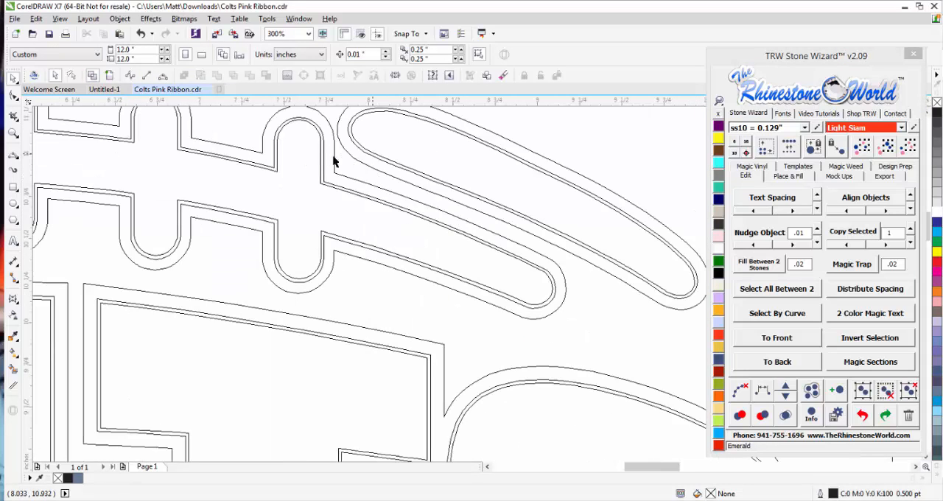
pyautogui.scroll(-2, 339, 180)
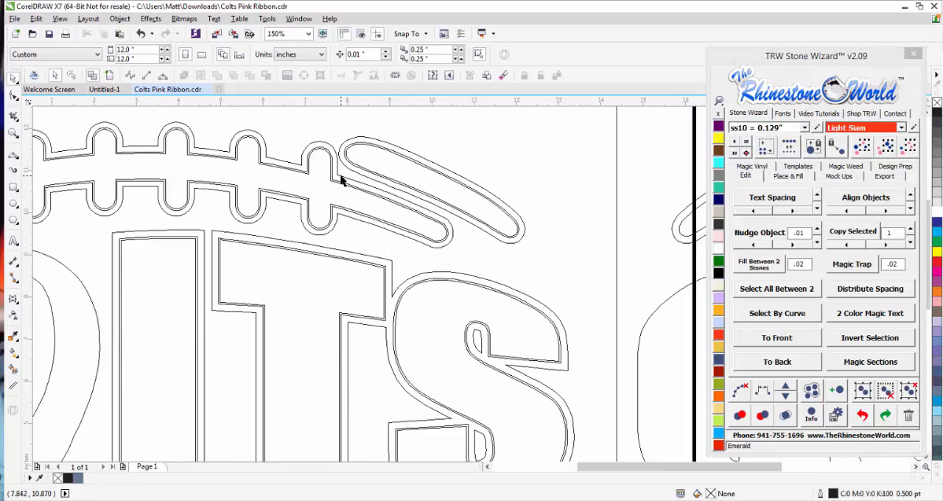
pyautogui.scroll(-1, 151, 259)
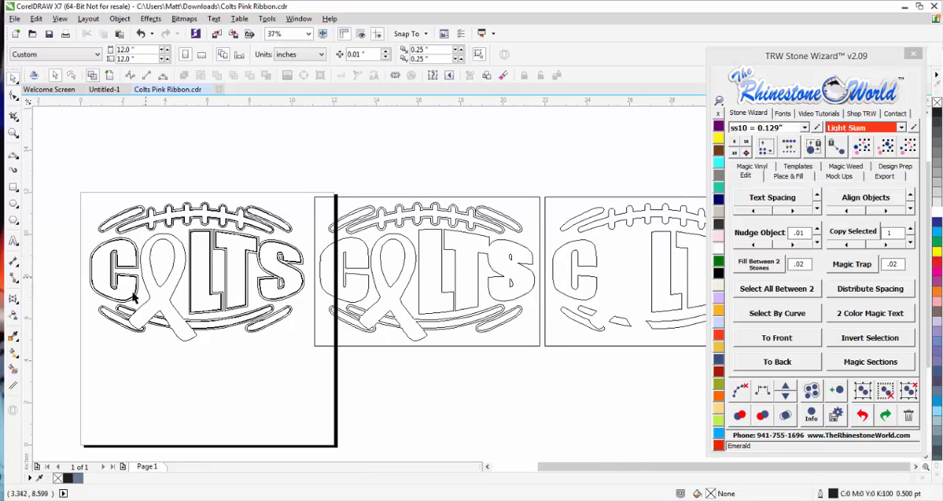
pyautogui.scroll(2, 106, 283)
pyautogui.scroll(1, 148, 268)
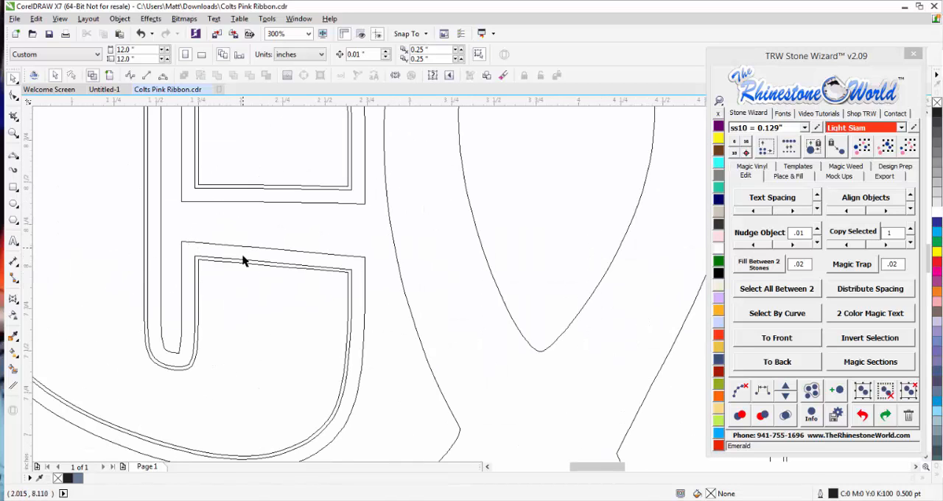
pyautogui.scroll(-2, 244, 248)
pyautogui.scroll(-1, 366, 246)
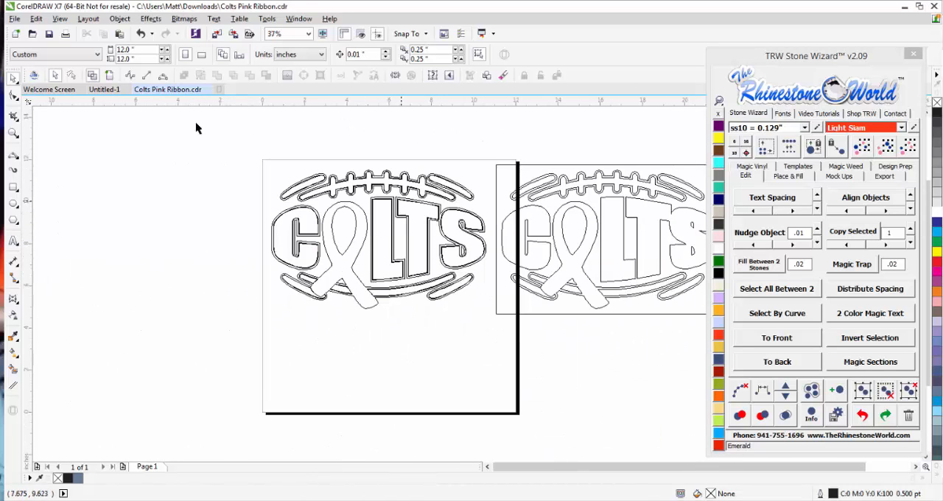
# Return to the full-colour view and place a copy of the complete two-colour Colts design below the original.
pyautogui.click(109, 76)
pyautogui.scroll(-1, 211, 215)
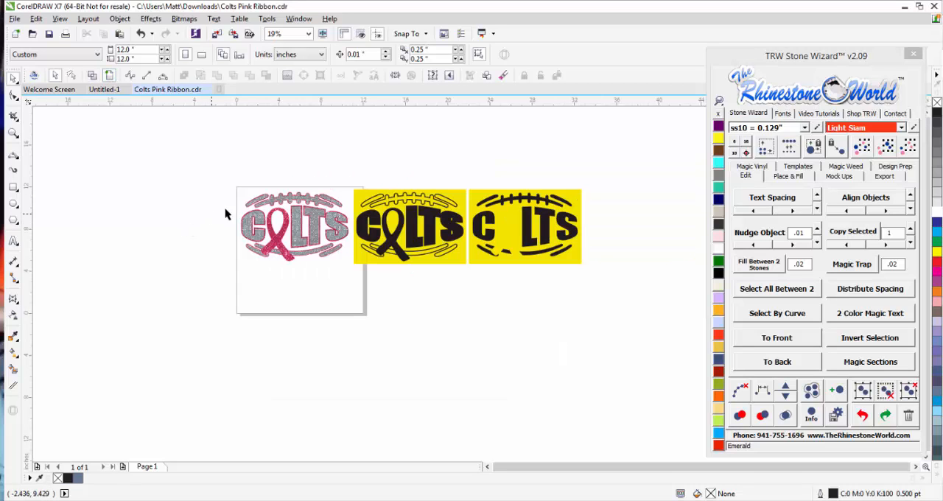
pyautogui.moveTo(214, 171); pyautogui.dragTo(335, 325)
pyautogui.rightClick(339, 313)
pyautogui.scroll(1, 339, 313)
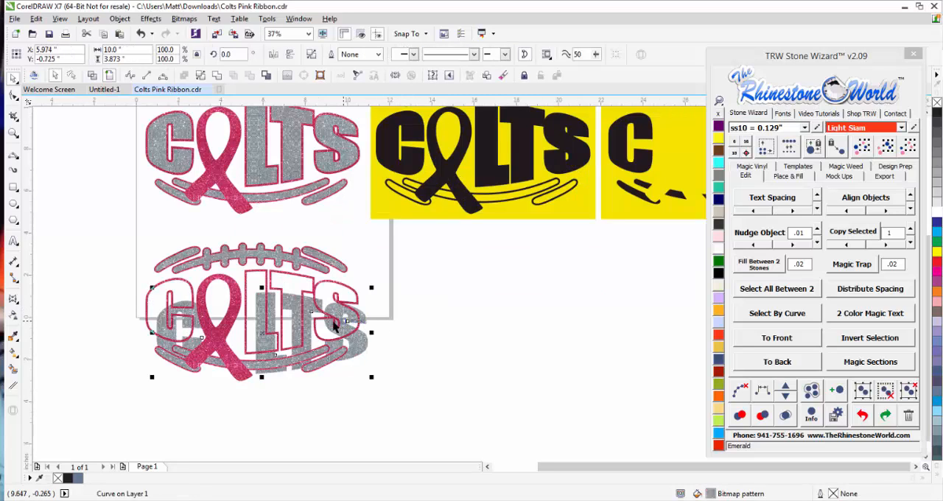
# Undo the move of the copy's grey letters, then move its grey upper end stripe away and undo that move too.
pyautogui.hotkey('ctrl', 'z')
pyautogui.moveTo(333, 263); pyautogui.dragTo(345, 235)
pyautogui.hotkey('ctrl', 'z')
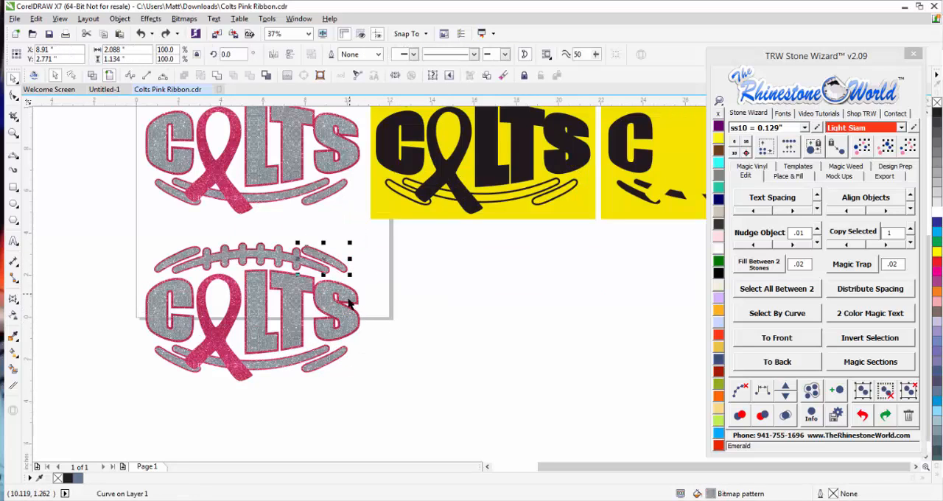
pyautogui.scroll(1, 319, 281)
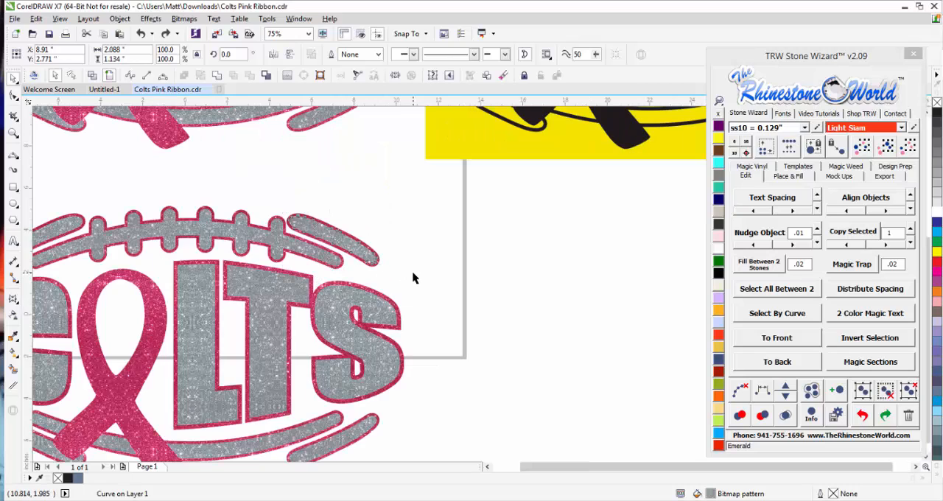
# Select all the grey pieces of the lower Colts copy and combine them into a single curve.
pyautogui.scroll(-1, 414, 273)
pyautogui.press('Escape')
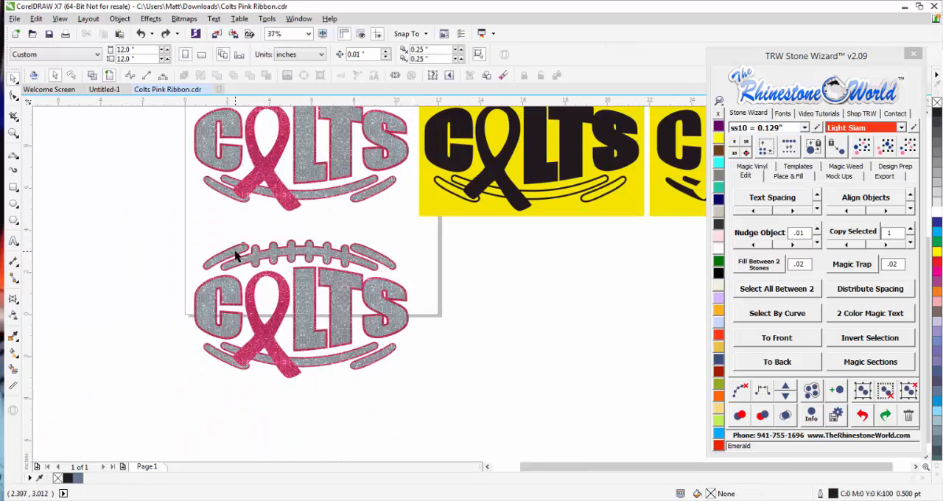
pyautogui.click(236, 255)
pyautogui.keyDown('shift'); pyautogui.click(342, 258); pyautogui.keyUp('shift')
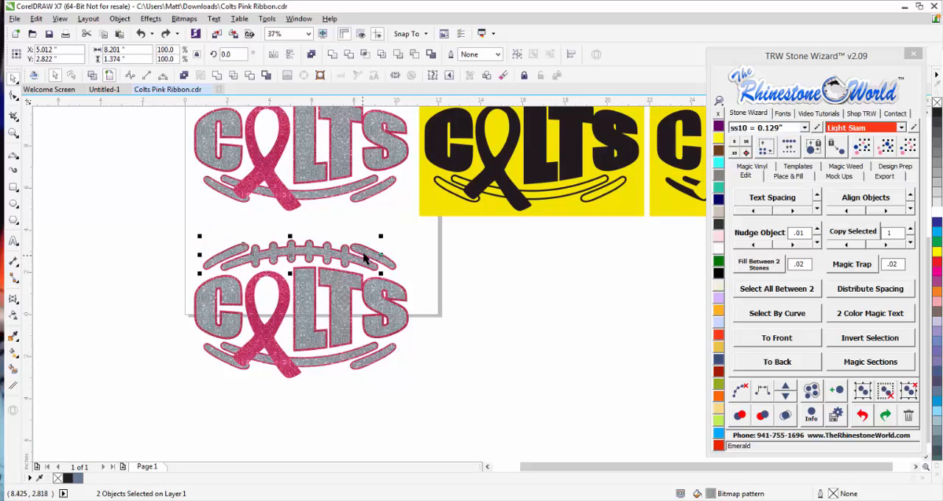
pyautogui.keyDown('shift'); pyautogui.click(363, 257); pyautogui.keyUp('shift')
pyautogui.keyDown('shift'); pyautogui.click(370, 324); pyautogui.keyUp('shift')
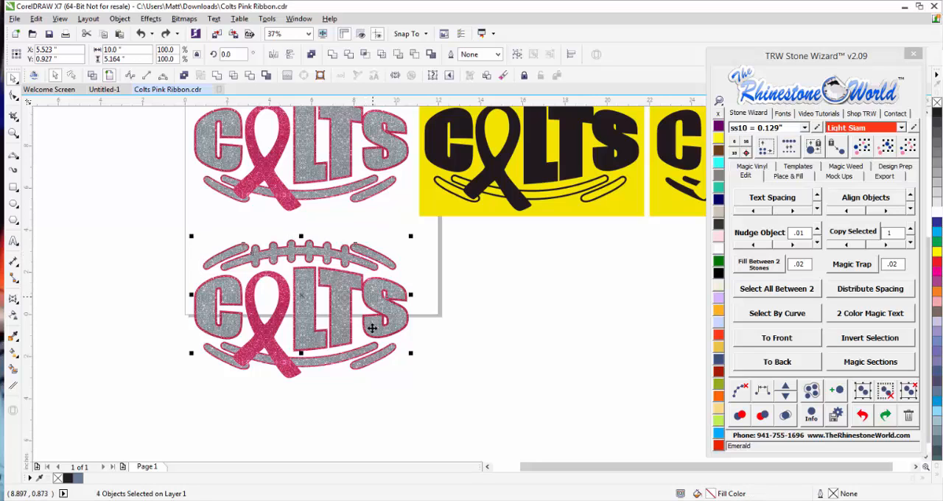
pyautogui.keyDown('shift'); pyautogui.click(340, 364); pyautogui.keyUp('shift')
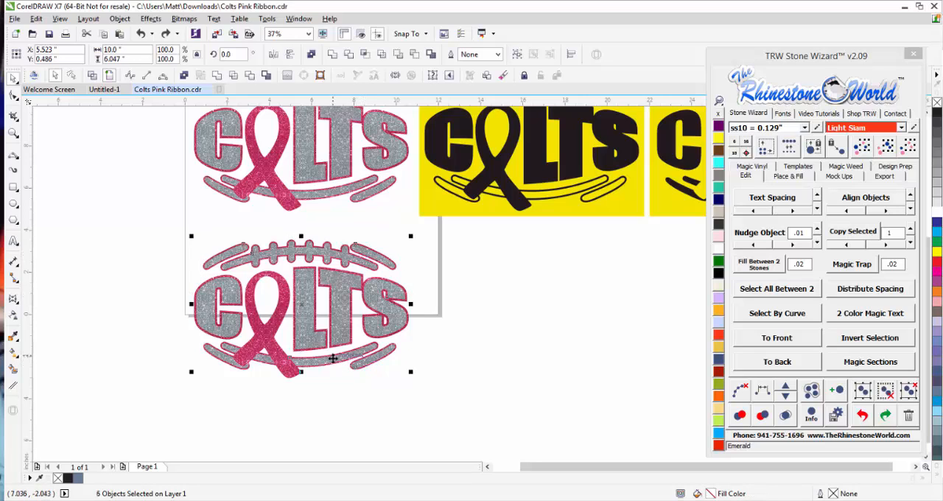
pyautogui.keyDown('shift'); pyautogui.click(223, 363); pyautogui.keyUp('shift')
pyautogui.keyDown('shift'); pyautogui.click(223, 359); pyautogui.keyUp('shift')
pyautogui.moveTo(225, 360); pyautogui.dragTo(239, 403)
pyautogui.hotkey('ctrl', 'z')
pyautogui.click(184, 76)
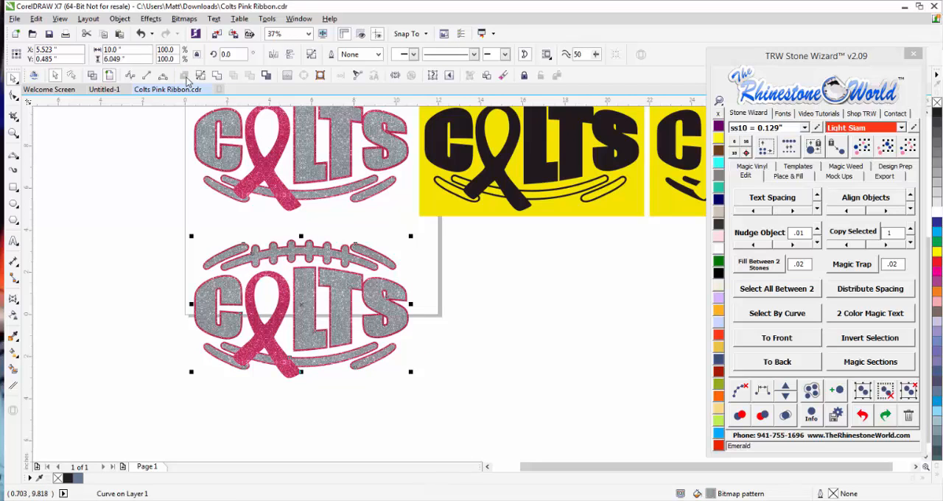
pyautogui.click(130, 275)
# Select the complete lower Colts design and create TRW Magic Templates from it.
pyautogui.moveTo(181, 225); pyautogui.dragTo(431, 405)
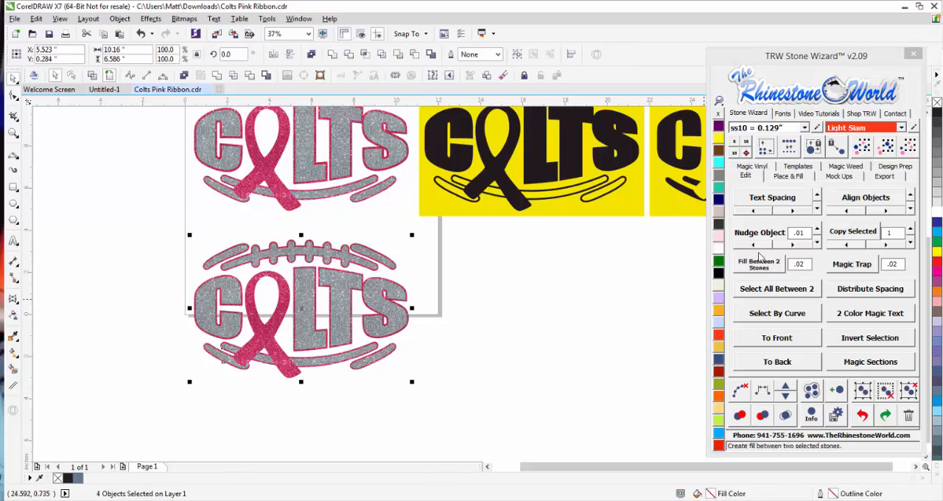
pyautogui.click(798, 165)
pyautogui.click(797, 210)
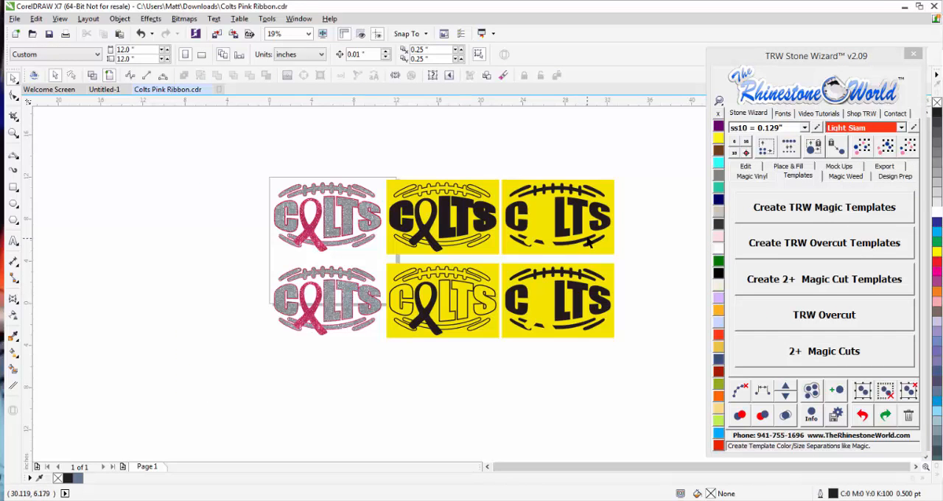
# Compare the two rows of templates, then examine in wireframe where the lower design's ribbon tail meets the bottom stripe.
pyautogui.scroll(2, 589, 244)
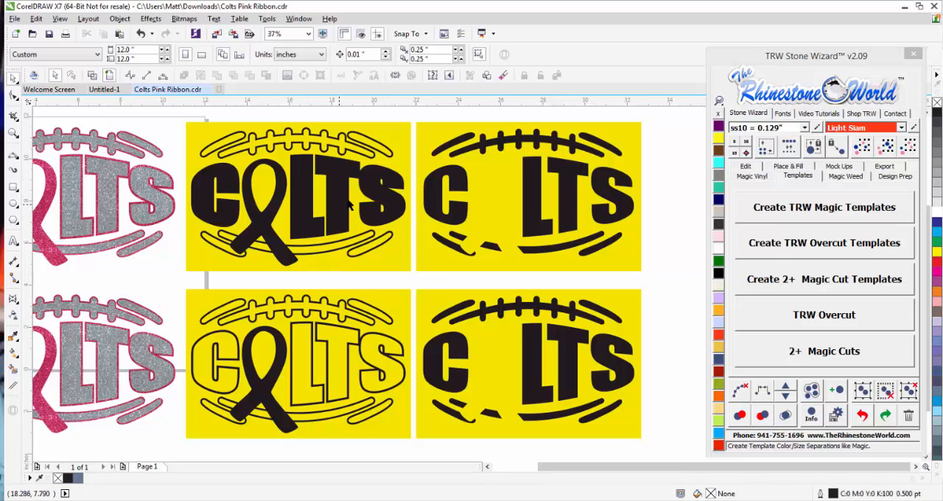
pyautogui.scroll(-2, 350, 205)
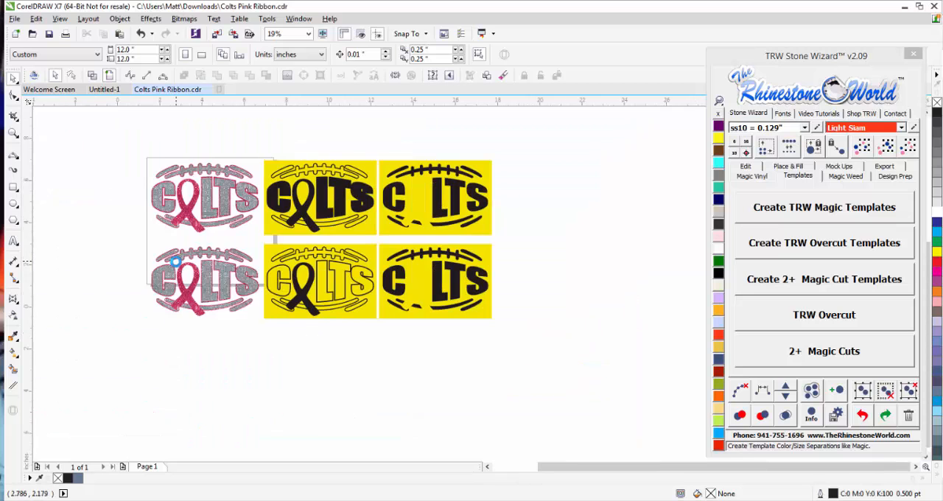
pyautogui.scroll(2, 225, 284)
pyautogui.scroll(2, 197, 363)
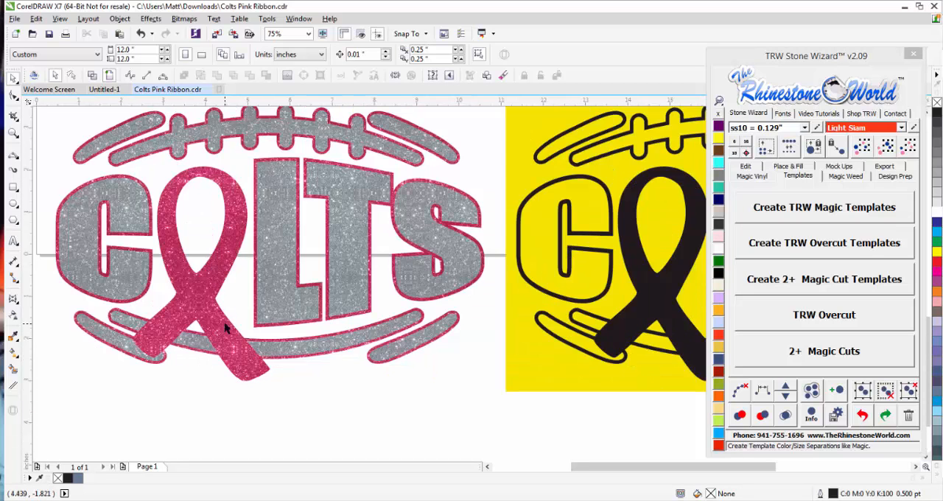
pyautogui.scroll(-2, 227, 325)
pyautogui.scroll(4, 226, 330)
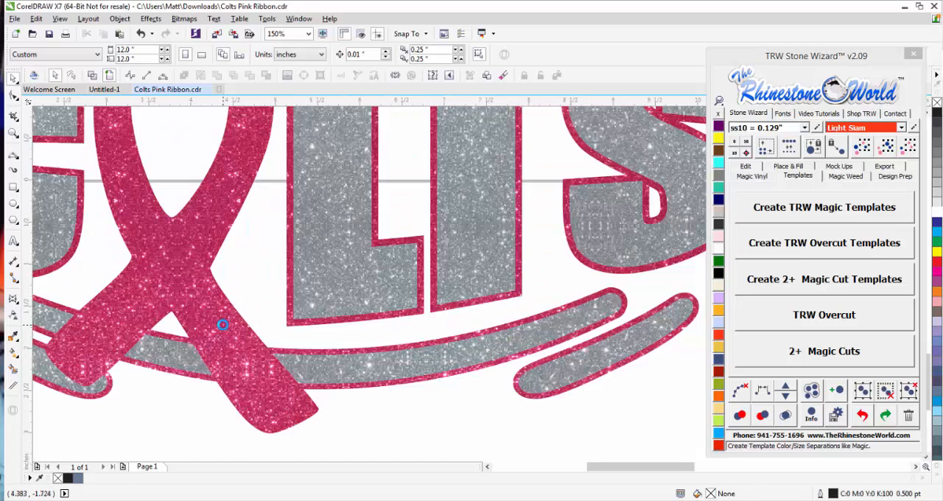
pyautogui.click(92, 76)
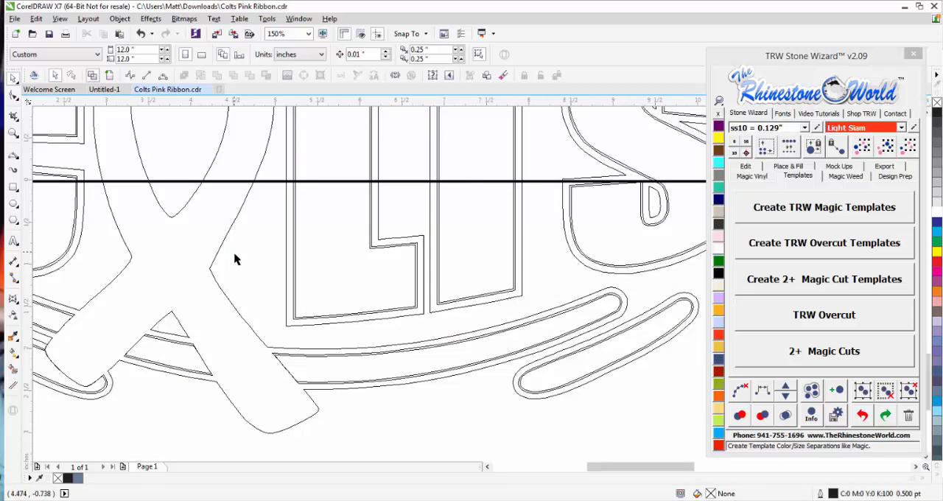
pyautogui.scroll(-3, 262, 317)
pyautogui.scroll(7, 265, 347)
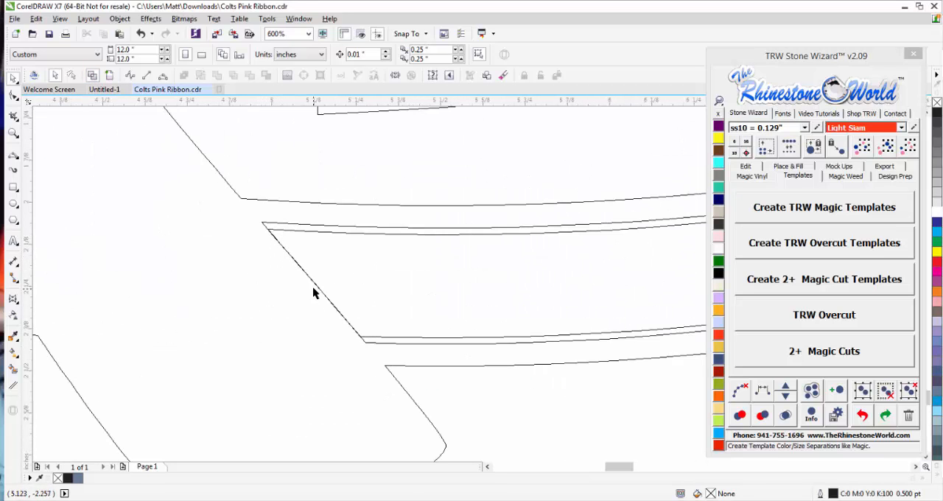
pyautogui.scroll(-10, 313, 286)
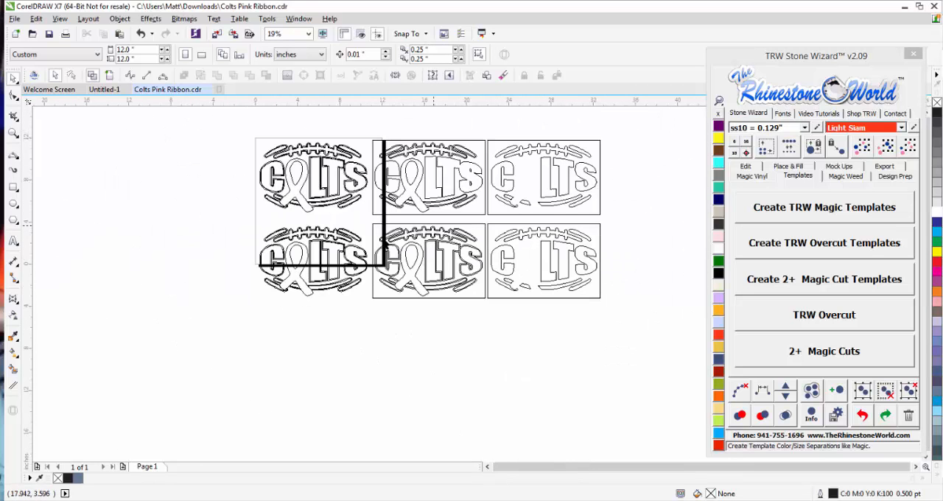
# Examine the lower design's wireframe cut lines around both ribbon tails and the adjoining stripe ends.
pyautogui.scroll(5, 308, 284)
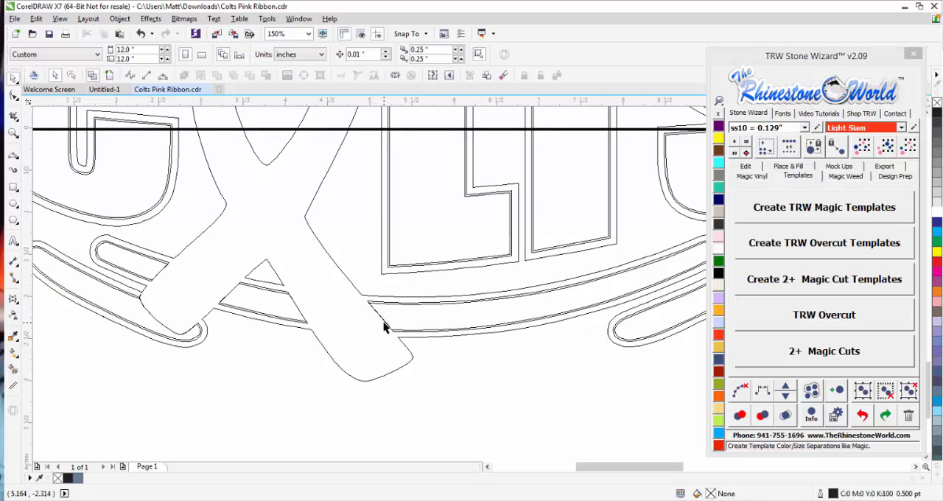
pyautogui.scroll(4, 174, 330)
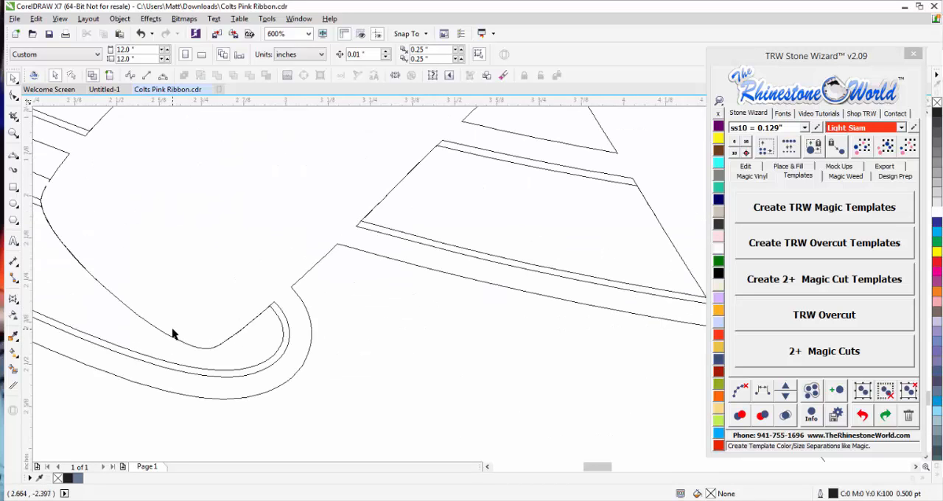
pyautogui.scroll(-1, 175, 333)
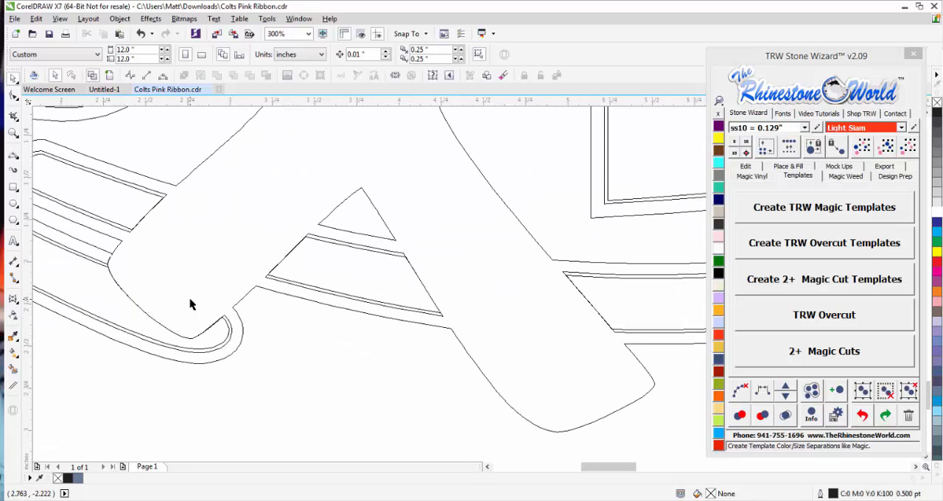
pyautogui.scroll(2, 116, 263)
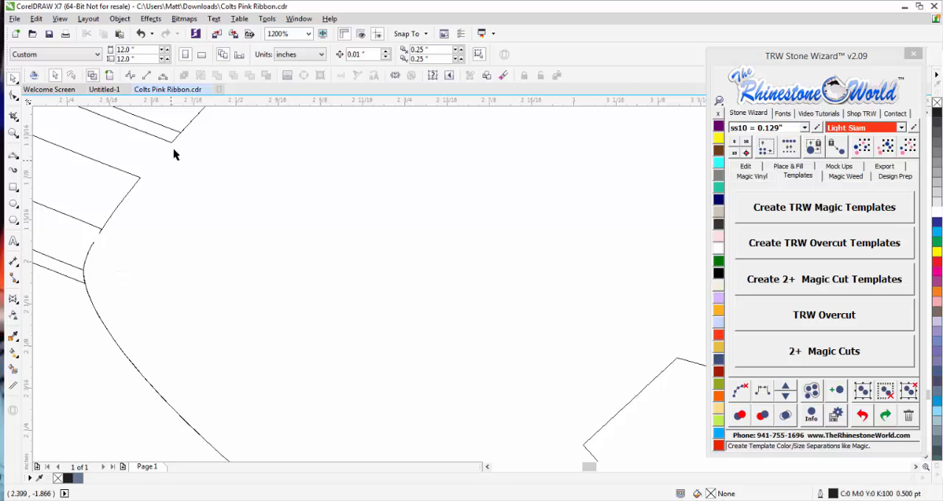
pyautogui.scroll(-5, 173, 295)
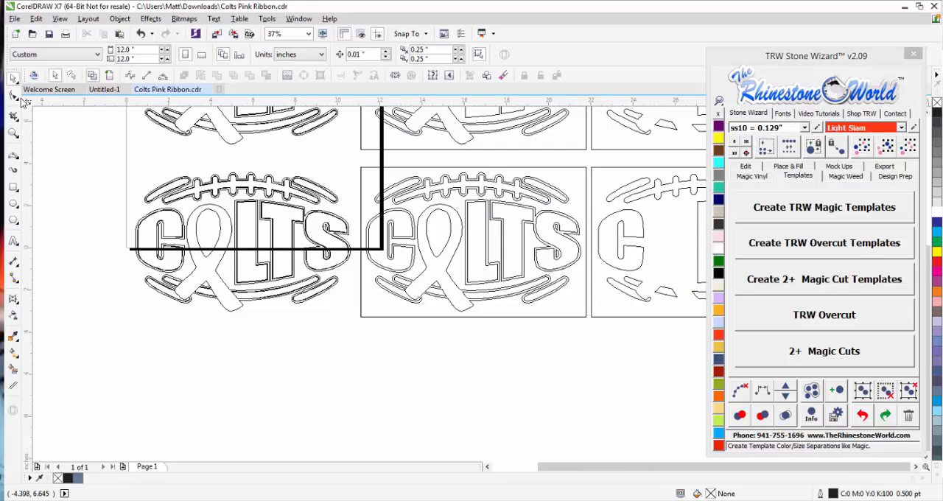
# Return to full-colour view and move the lower row, design and both templates, further down below the page.
pyautogui.click(109, 76)
pyautogui.scroll(-1, 119, 191)
pyautogui.scroll(-2, 117, 195)
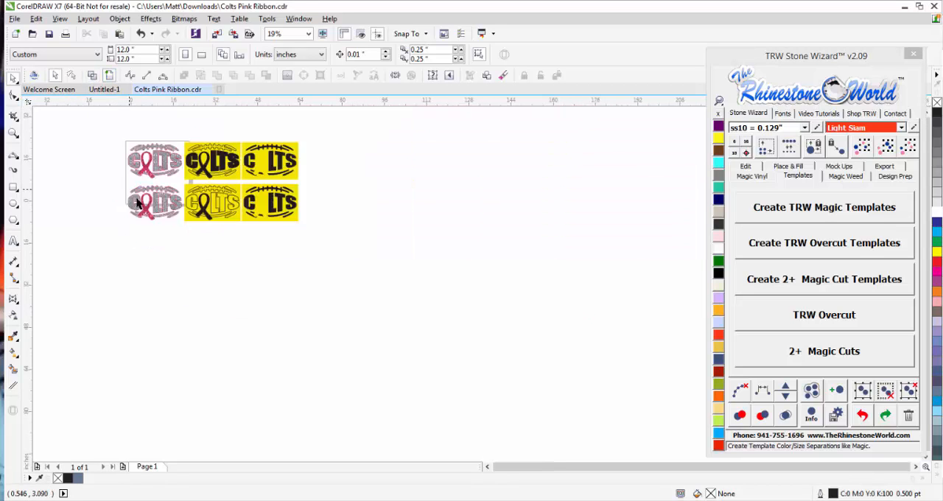
pyautogui.scroll(2, 133, 181)
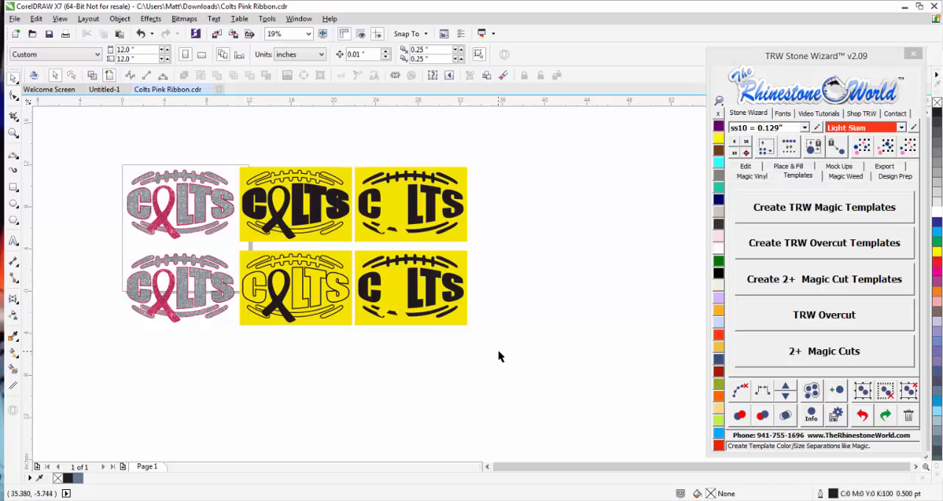
pyautogui.moveTo(498, 351); pyautogui.dragTo(83, 250)
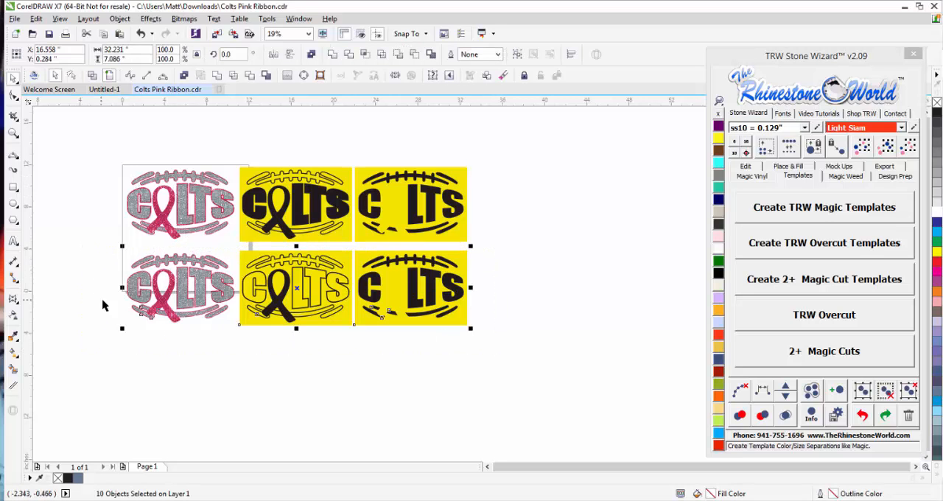
pyautogui.moveTo(382, 281); pyautogui.dragTo(381, 390)
pyautogui.click(219, 259)
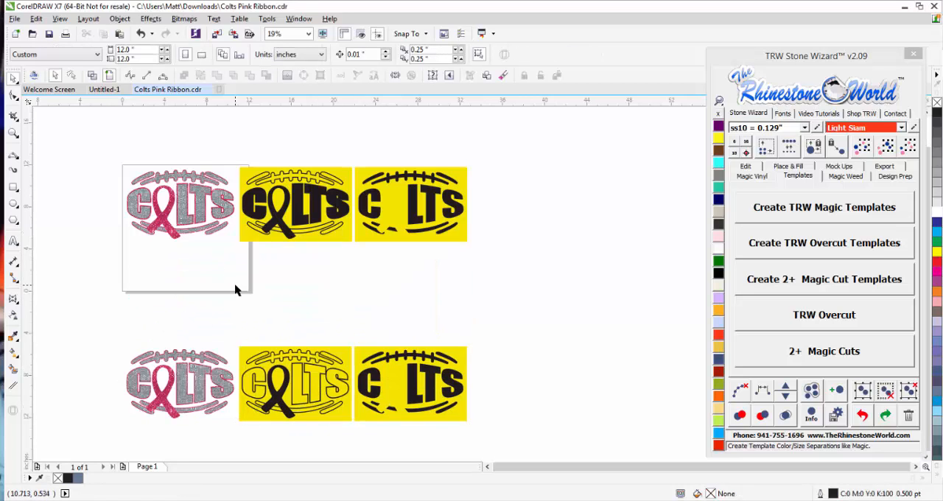
# Move the original design's grey letters down off the pink layer, then undo the move.
pyautogui.scroll(2, 137, 185)
pyautogui.moveTo(231, 218); pyautogui.dragTo(228, 294)
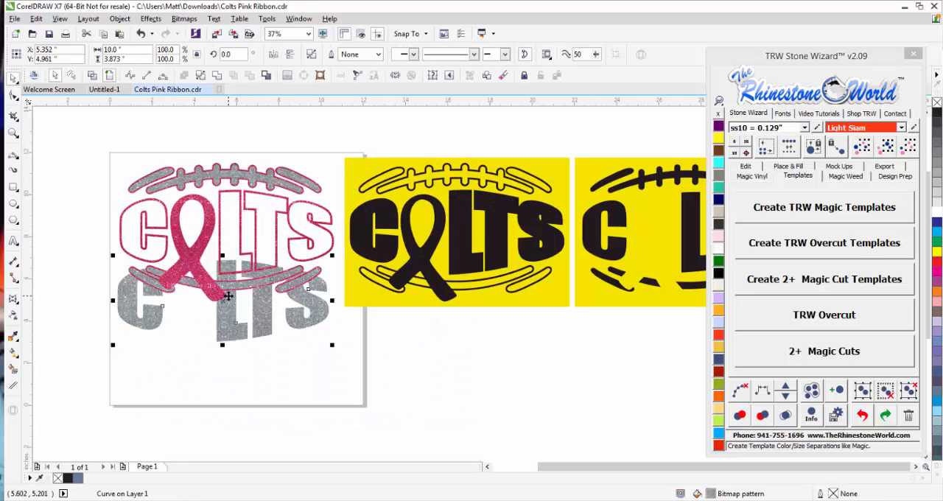
pyautogui.hotkey('ctrl', 'z')
pyautogui.click(259, 334)
pyautogui.click(269, 242)
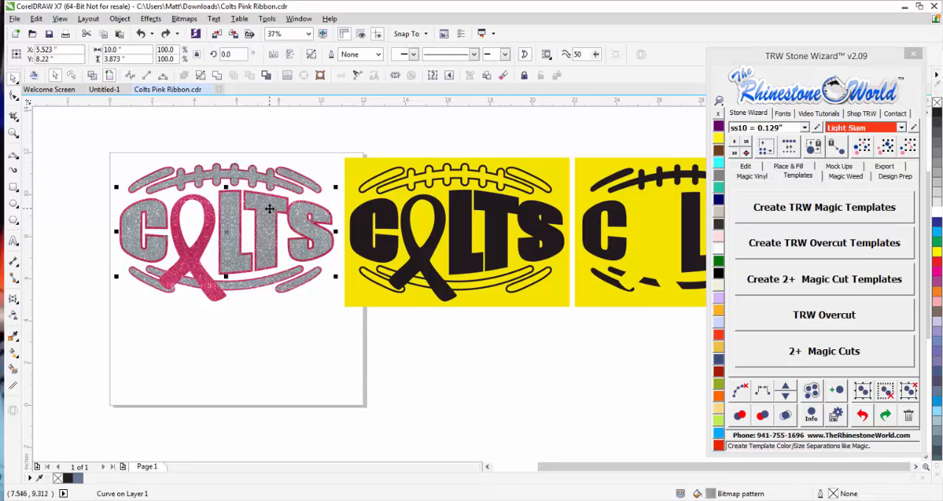
# Examine the original design's L, T and S outlines in wireframe and undo the lower row's move.
pyautogui.click(93, 75)
pyautogui.click(103, 146)
pyautogui.scroll(4, 238, 218)
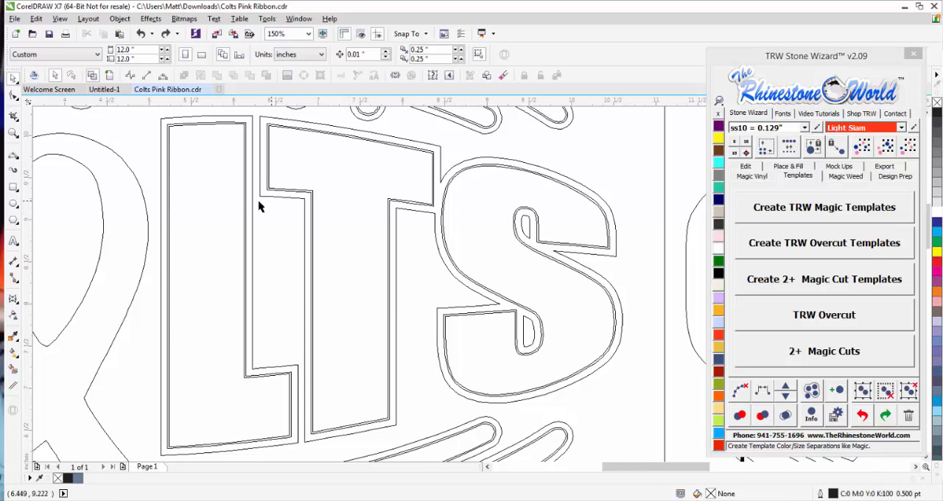
pyautogui.scroll(-4, 259, 206)
pyautogui.hotkey('ctrl', 'a')
pyautogui.scroll(-4, 281, 281)
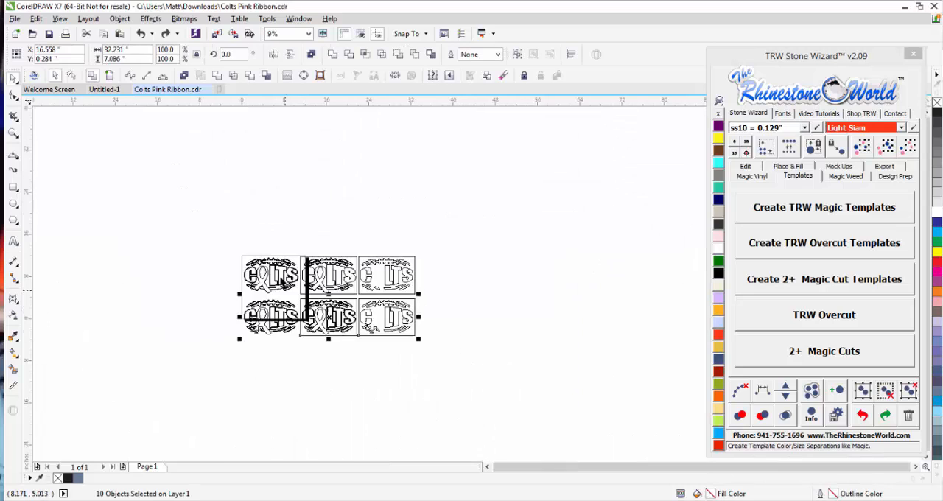
# Return to full-colour view and cut the lower row containing the Colts copy and its two templates.
pyautogui.click(92, 75)
pyautogui.click(127, 124)
pyautogui.scroll(1, 332, 337)
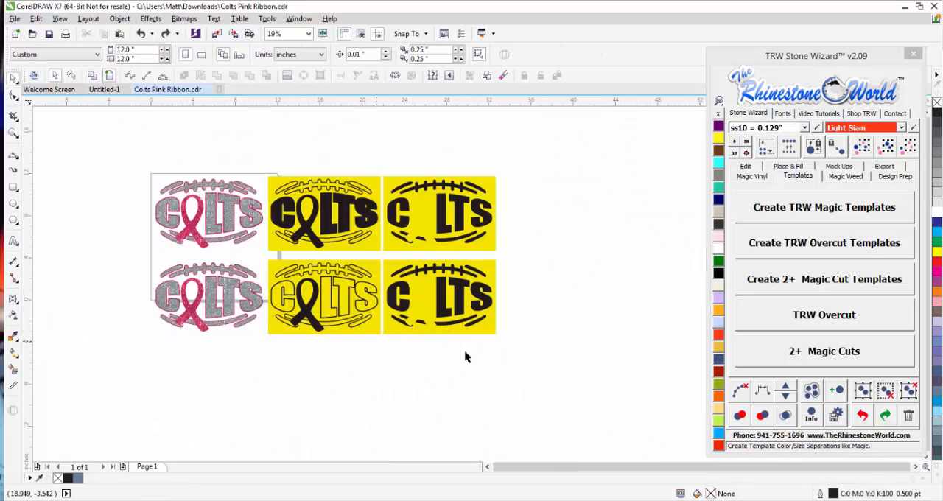
pyautogui.moveTo(533, 367); pyautogui.dragTo(122, 256)
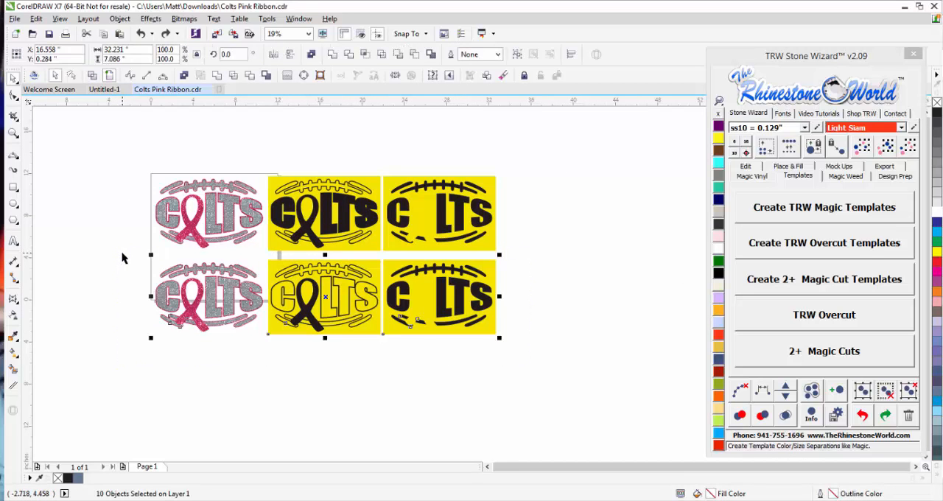
pyautogui.press('Delete')
# Undo the recent edits step by step, back to the original Colts design before its Magic Trap.
pyautogui.hotkey('ctrl', 'z')
pyautogui.hotkey('ctrl', 'z')
pyautogui.hotkey('ctrl', 'z')
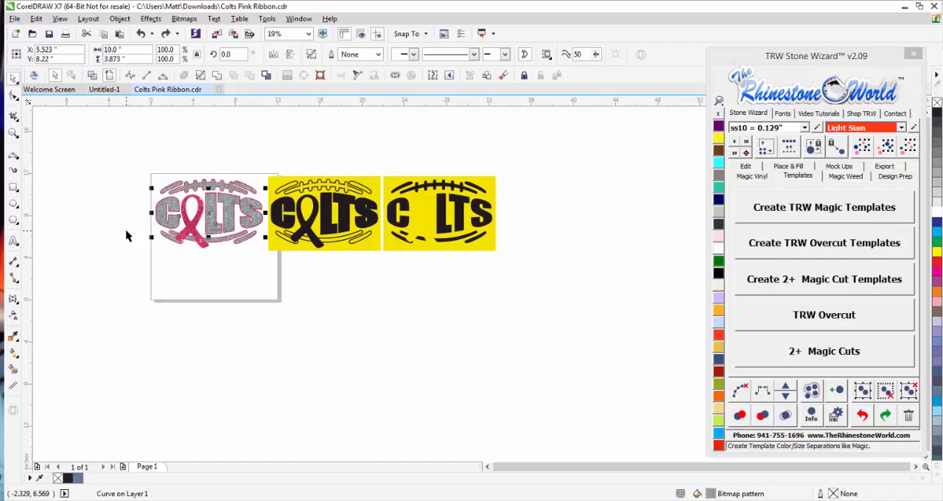
pyautogui.hotkey('ctrl', 'z')
pyautogui.hotkey('ctrl', 'z')
pyautogui.hotkey('ctrl', 'z')
pyautogui.hotkey('ctrl', 'z')
pyautogui.hotkey('ctrl', 'z')
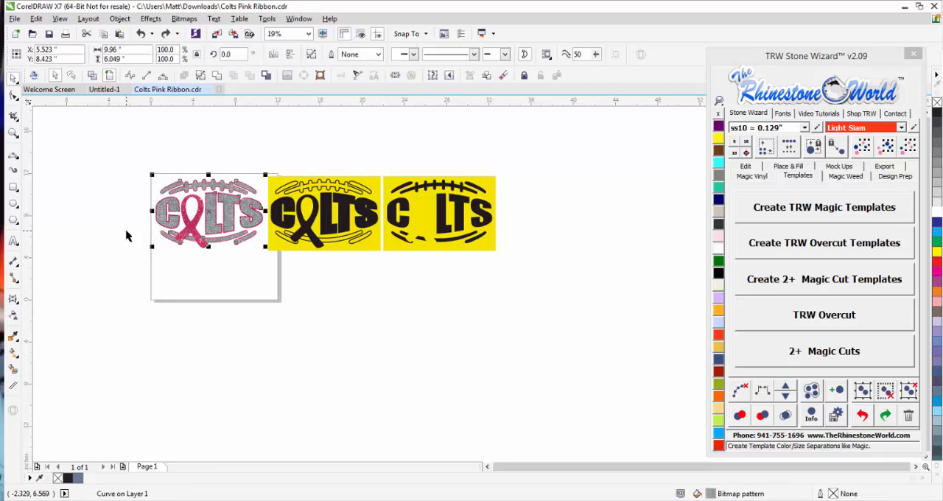
pyautogui.hotkey('ctrl', 'z')
# Delete the spare pink glitter ribbon beside the original Colts design.
pyautogui.click(135, 226)
pyautogui.click(142, 224)
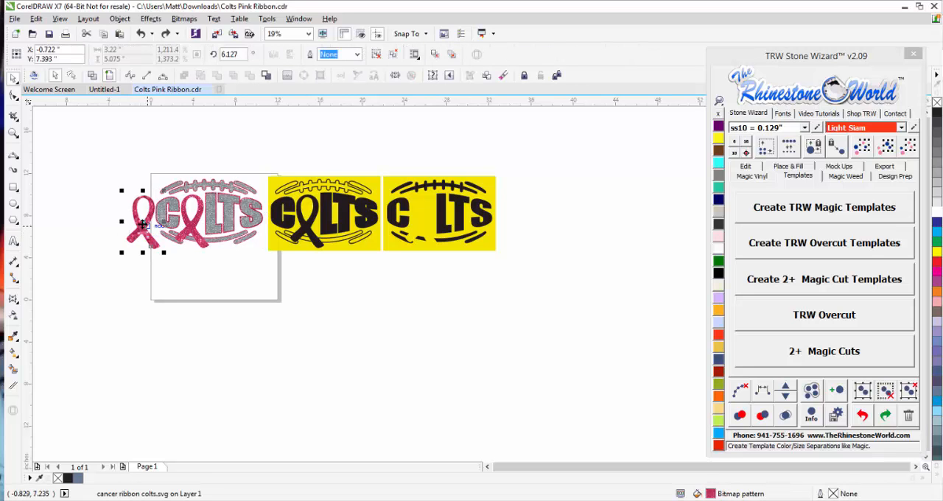
pyautogui.press('Delete')
# Paste the cut row of design and templates and move it well below the original row.
pyautogui.hotkey('ctrl', 'v')
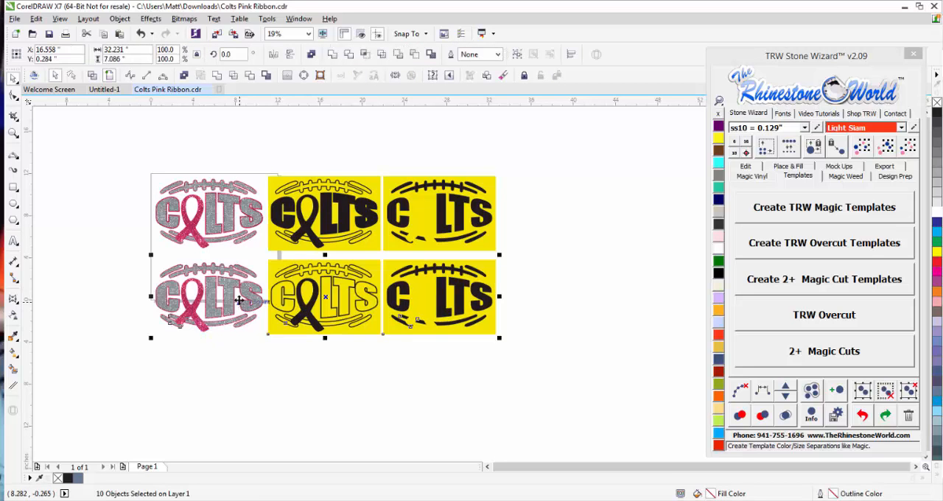
pyautogui.moveTo(239, 299); pyautogui.dragTo(229, 425)
pyautogui.click(258, 318)
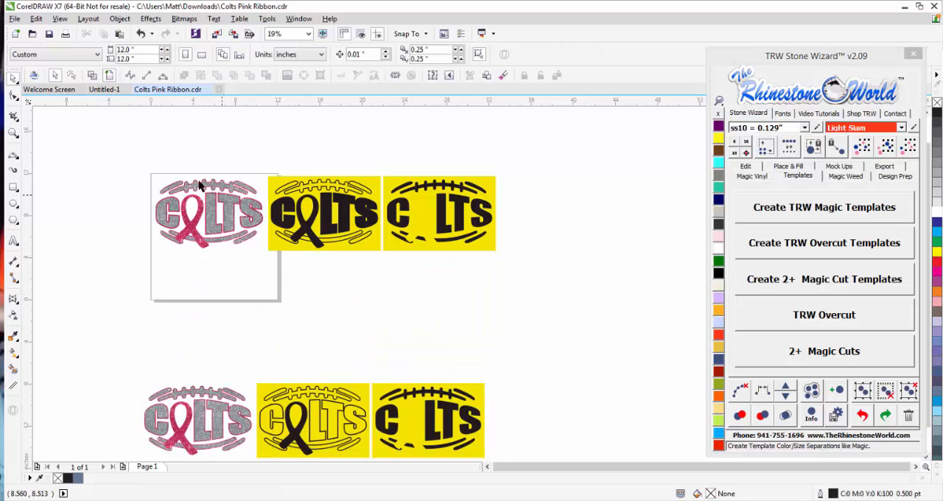
pyautogui.scroll(1, 177, 195)
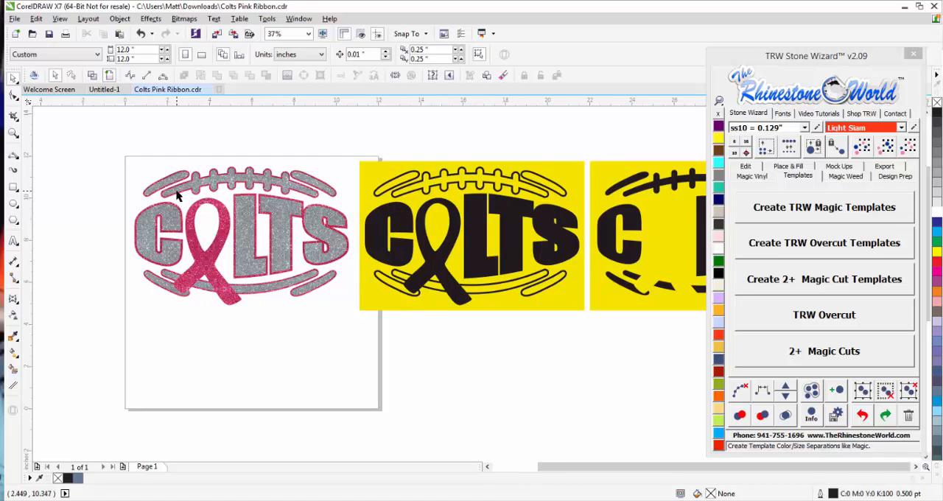
# Move the silver glitter layer down off the pink layer of the Colts design and undo the move.
pyautogui.scroll(1, 177, 194)
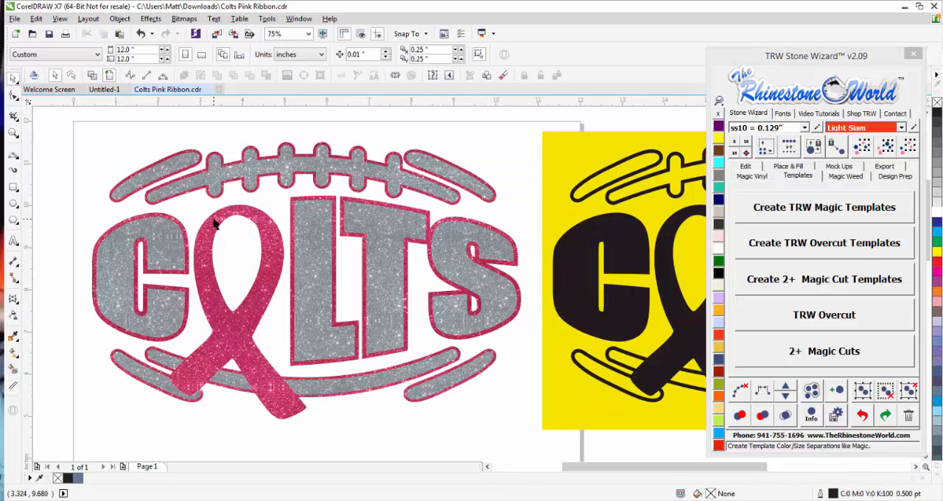
pyautogui.scroll(-1, 148, 223)
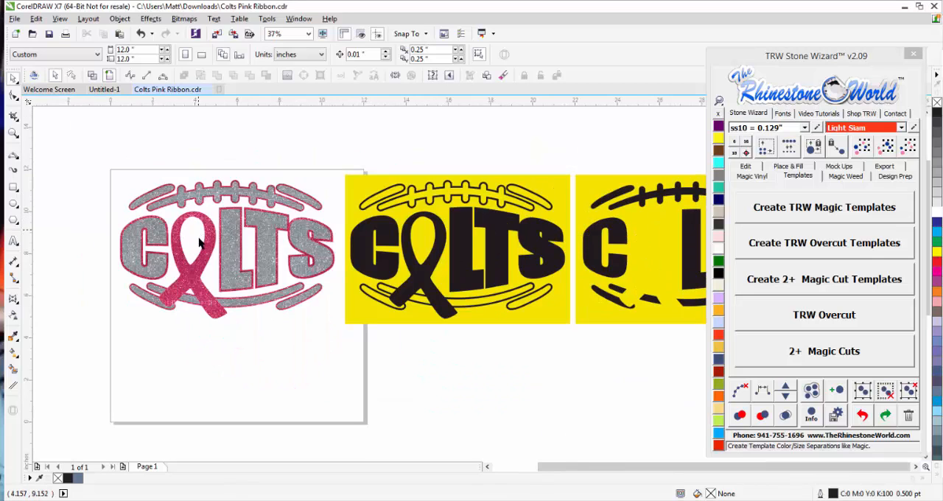
pyautogui.scroll(1, 205, 231)
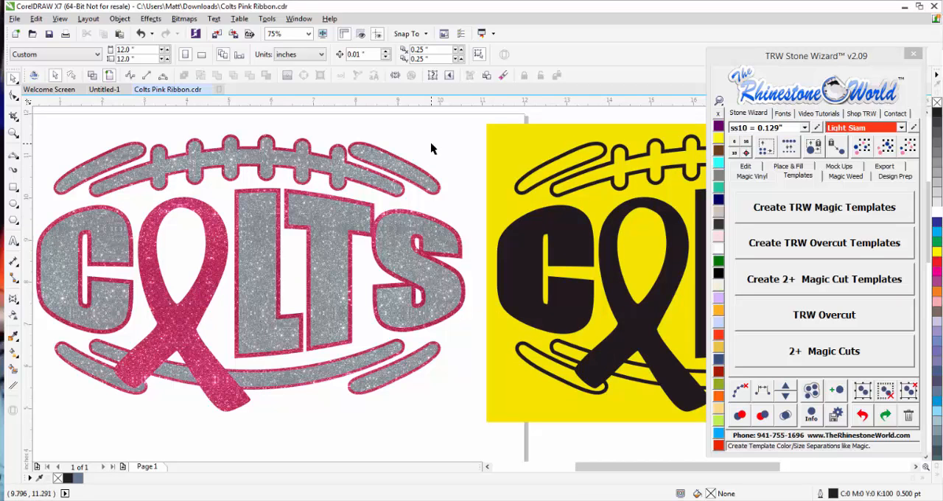
pyautogui.moveTo(330, 235); pyautogui.dragTo(327, 282)
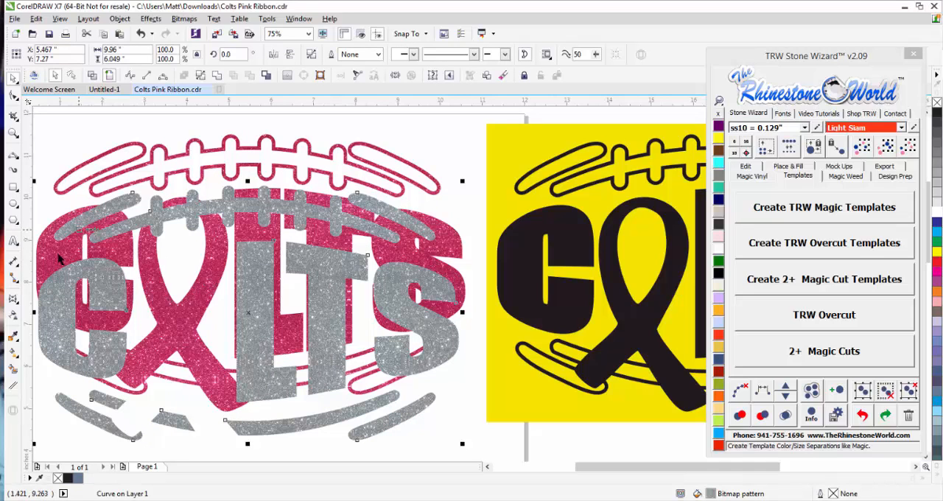
pyautogui.hotkey('ctrl', 'z')
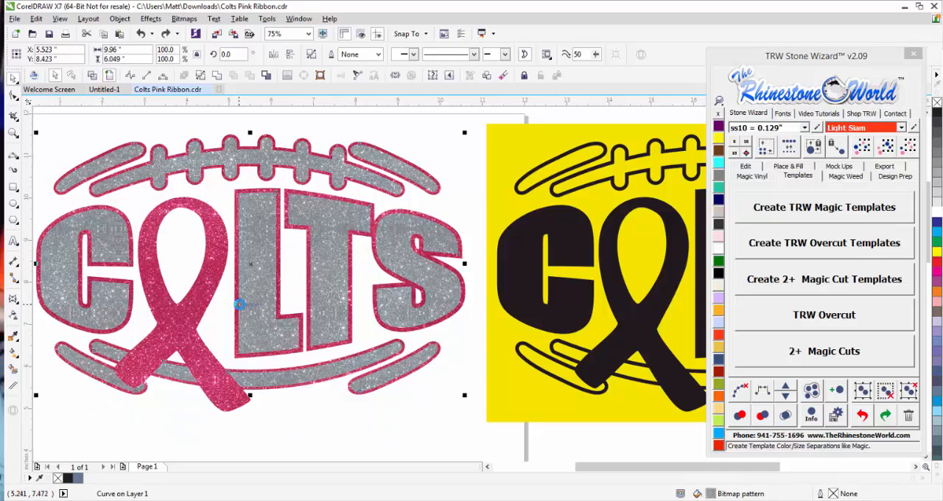
# Place a duplicate of the page's Colts design and its two yellow templates as a separate row above the page.
pyautogui.scroll(-3, 271, 289)
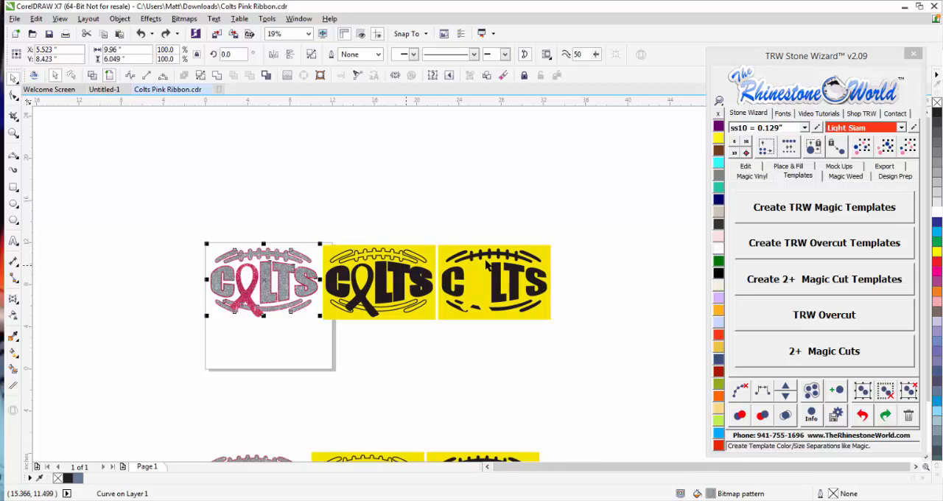
pyautogui.moveTo(586, 218); pyautogui.dragTo(291, 325)
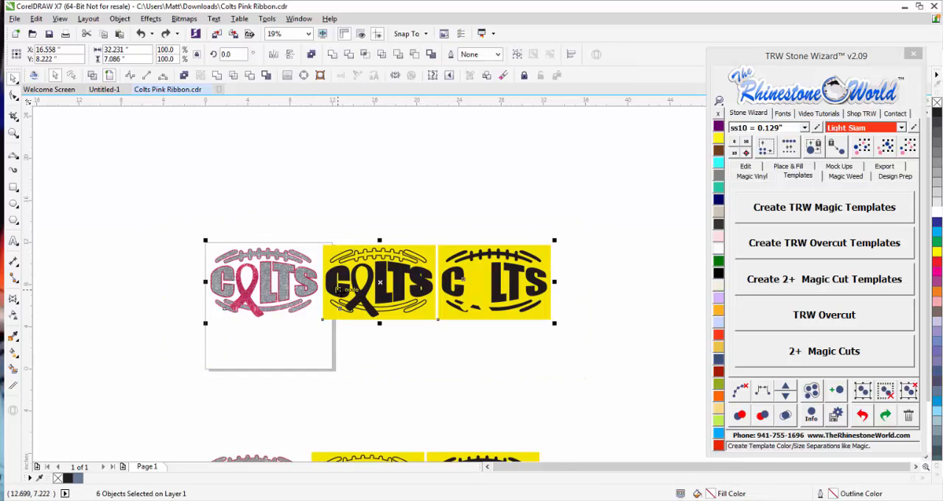
pyautogui.moveTo(333, 295)
pyautogui.mouseDown()
pyautogui.moveTo(325, 181)
pyautogui.moveTo(335, 302)
pyautogui.mouseUp()
pyautogui.click(360, 374)
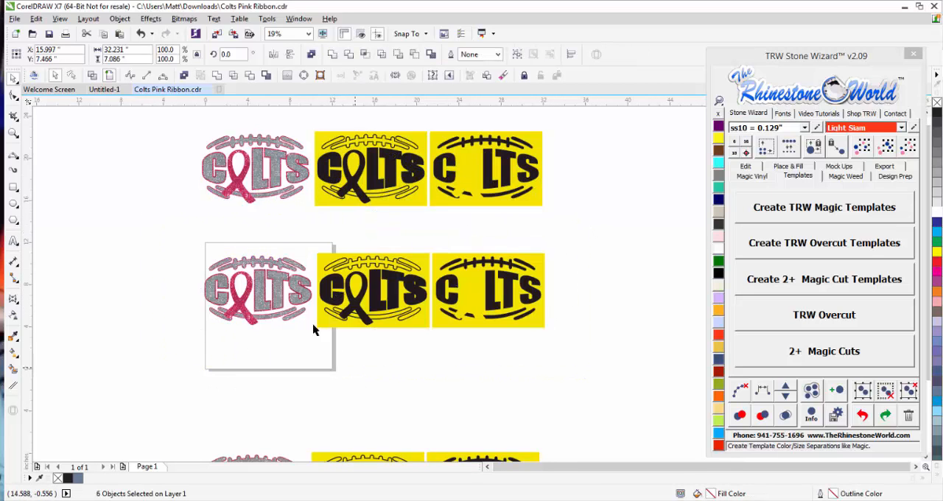
# Delete the two yellow templates beside the Colts design in the middle row.
pyautogui.scroll(2, 222, 277)
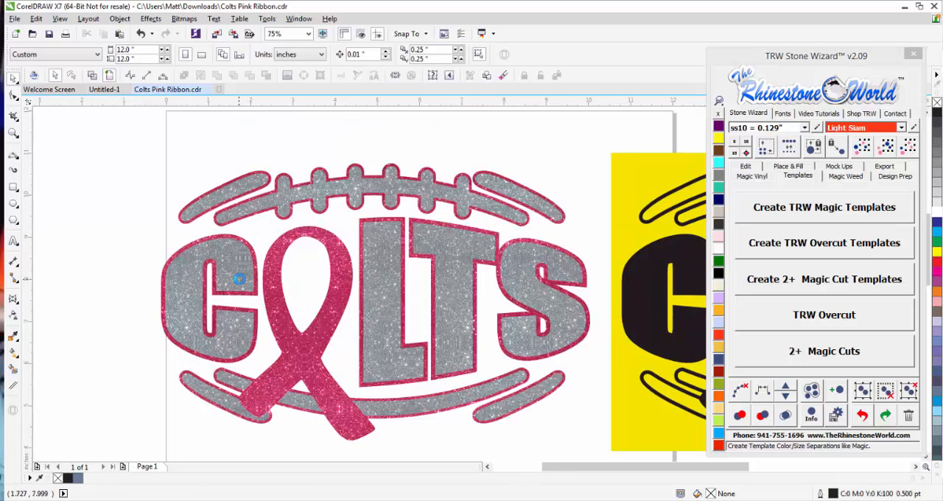
pyautogui.scroll(-4, 235, 280)
pyautogui.moveTo(423, 254); pyautogui.dragTo(288, 317)
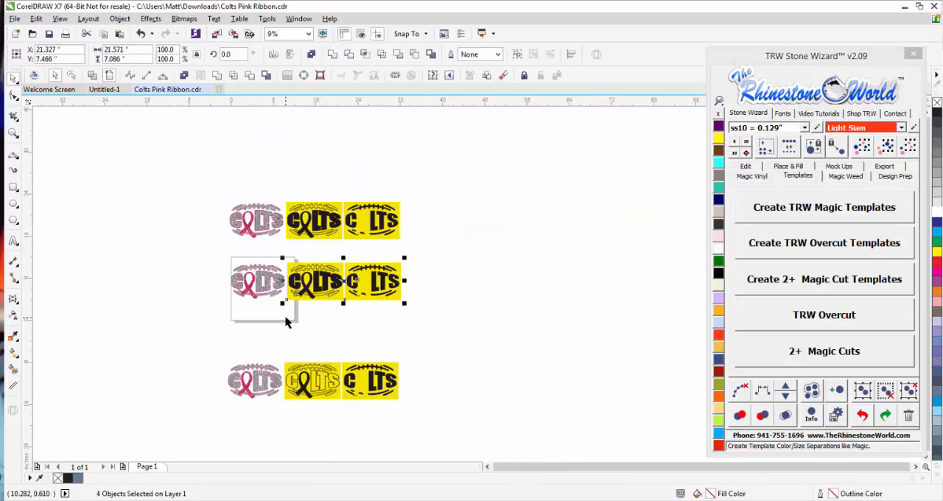
pyautogui.press('Delete')
pyautogui.scroll(1, 214, 277)
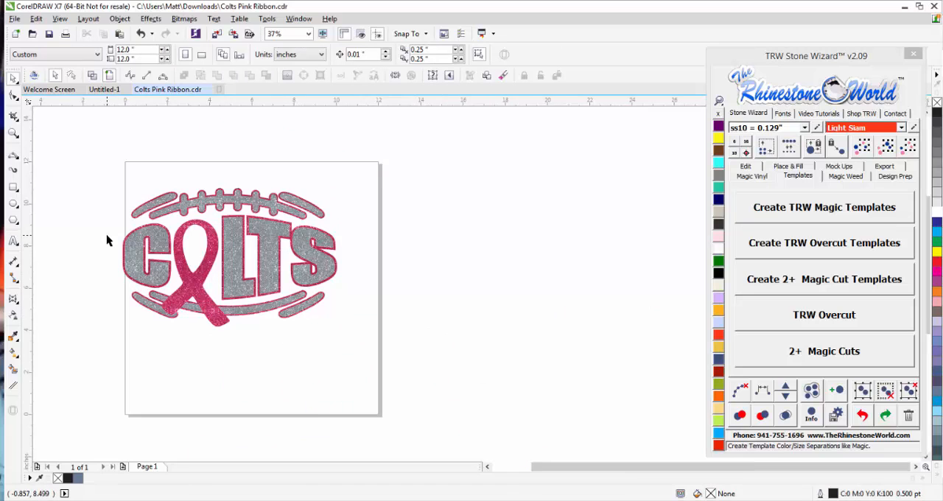
# Move the pink glitter layer out from behind the silver lettering and undo the move.
pyautogui.scroll(2, 109, 238)
pyautogui.click(204, 244)
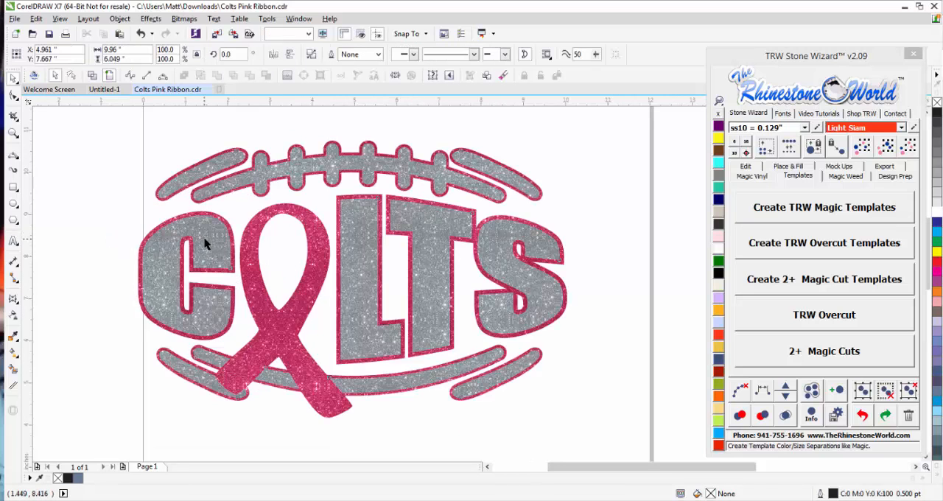
pyautogui.moveTo(248, 257); pyautogui.dragTo(284, 316)
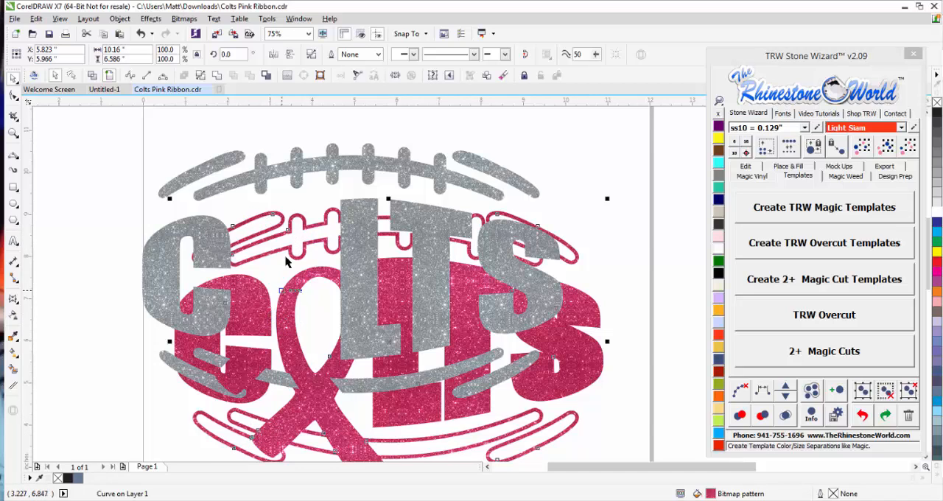
pyautogui.hotkey('ctrl', 'z')
pyautogui.click(112, 213)
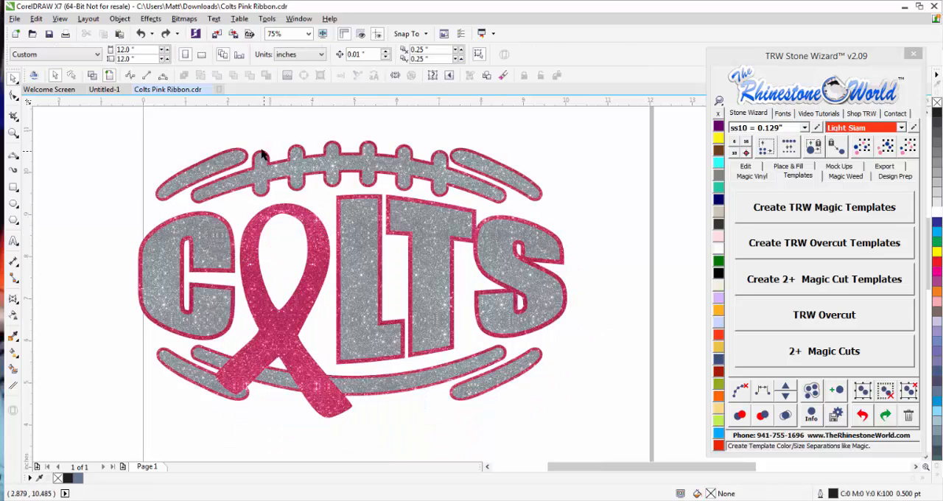
# Create a boundary outline around the pink glitter layer, check it by moving it aside, and undo that move.
pyautogui.scroll(2, 236, 148)
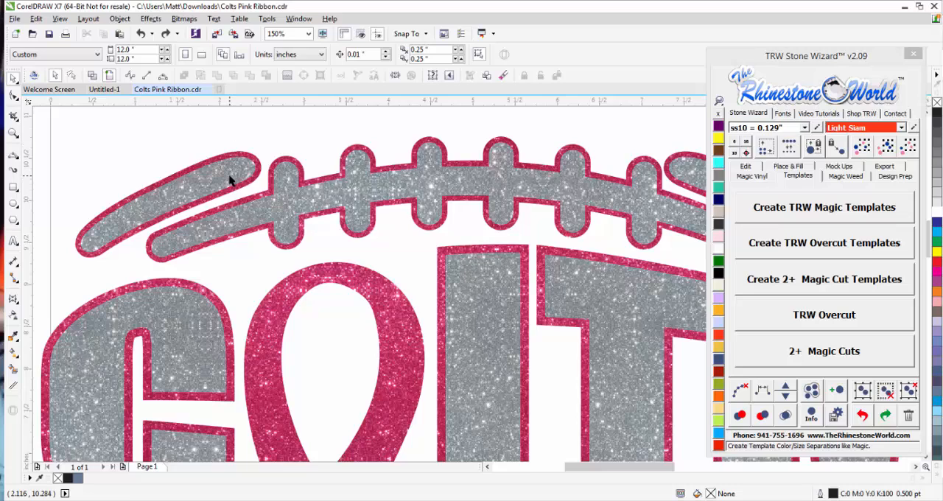
pyautogui.scroll(-2, 231, 181)
pyautogui.click(246, 171)
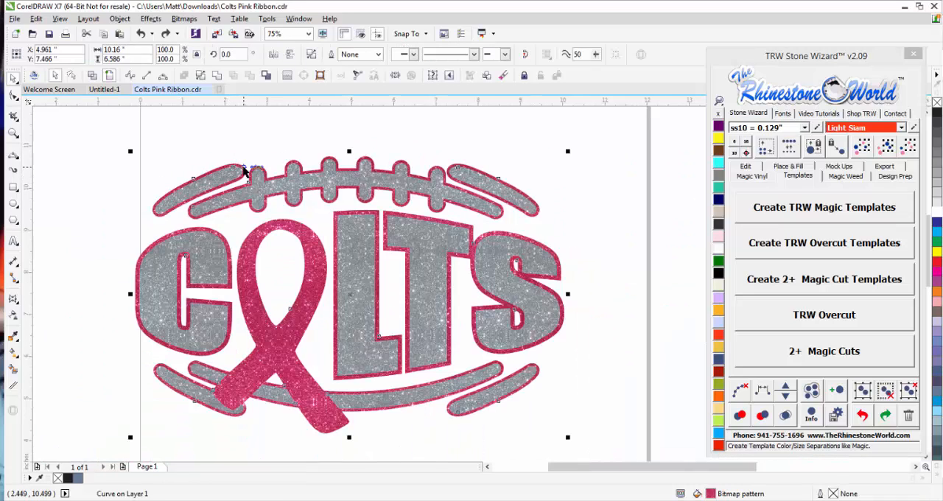
pyautogui.click(264, 151)
pyautogui.scroll(-2, 264, 151)
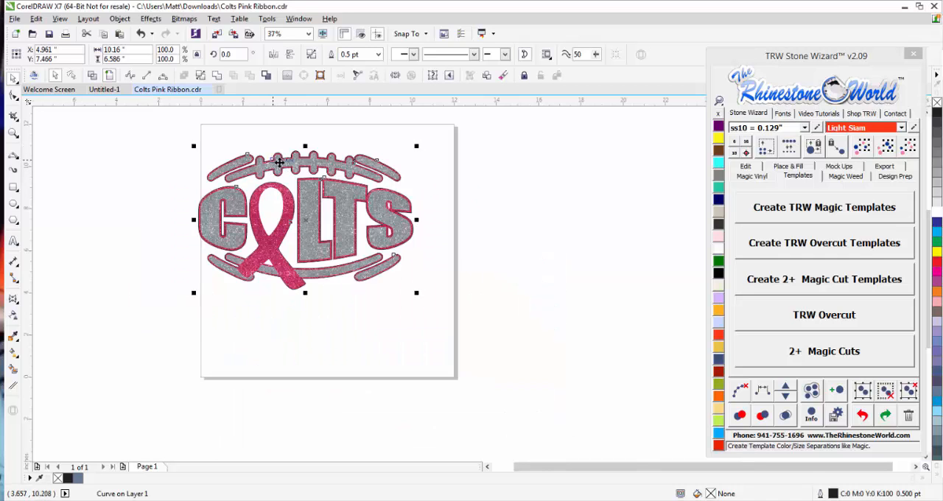
pyautogui.moveTo(276, 164); pyautogui.dragTo(571, 315)
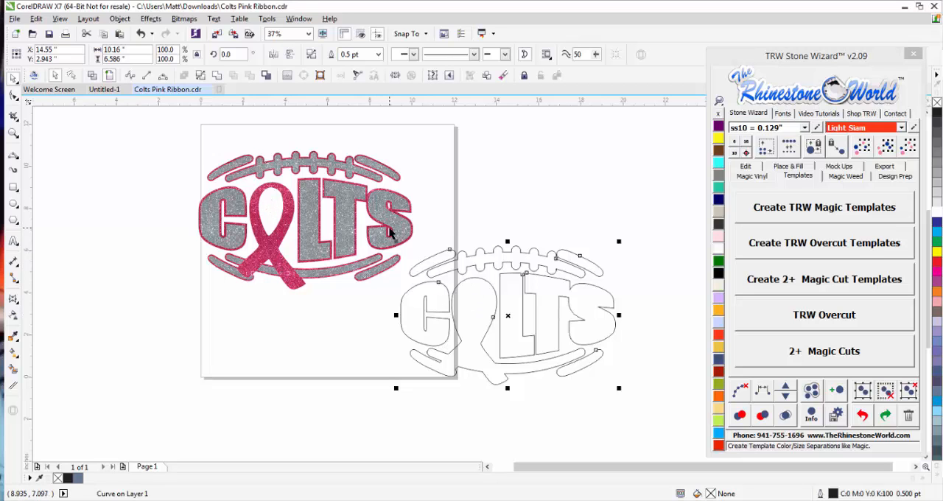
pyautogui.hotkey('ctrl', 'z')
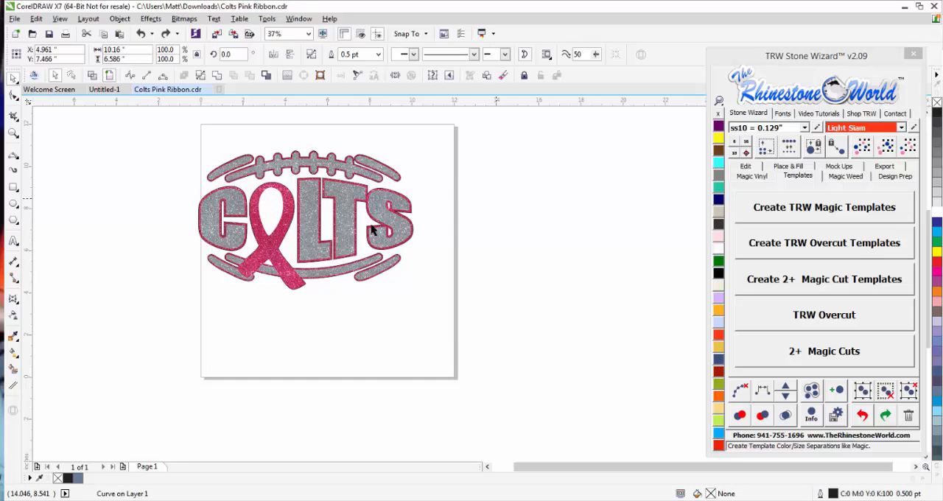
# Smart Fill the ribbon's loop opening, the small gap below its crossing, and the two inner openings of the S.
pyautogui.scroll(1, 279, 213)
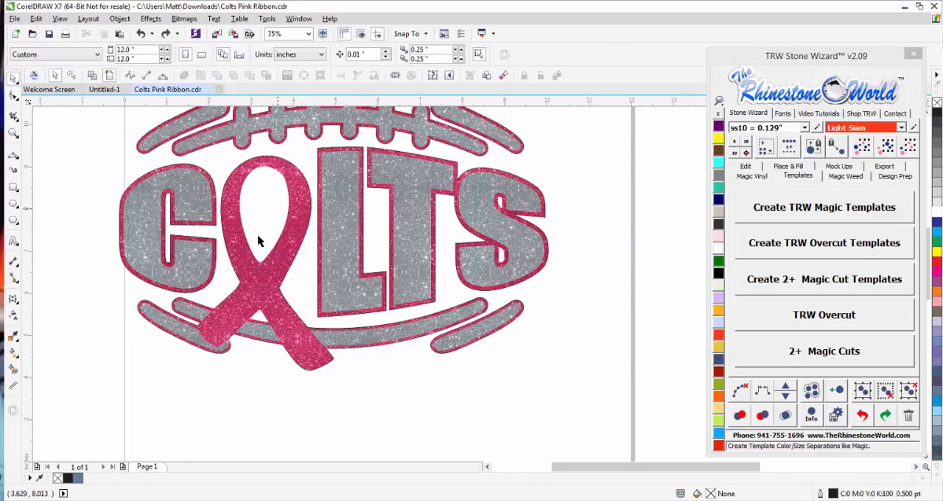
pyautogui.click(13, 371)
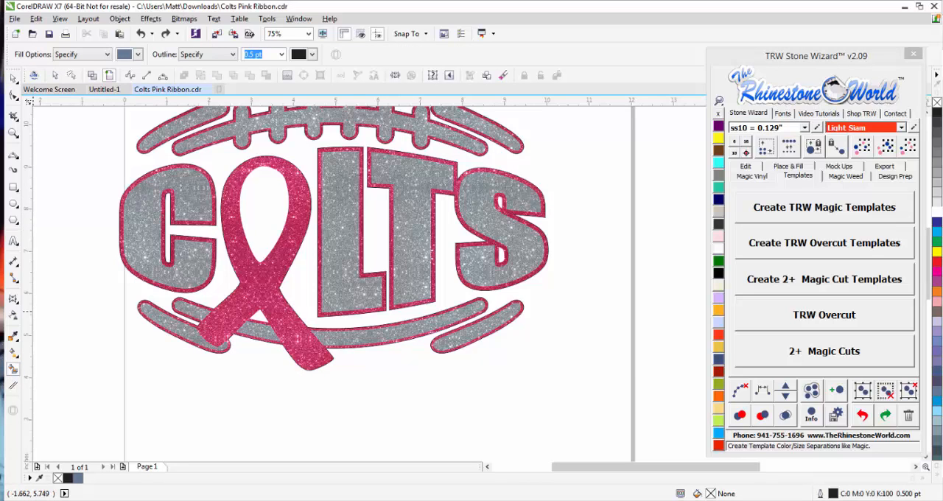
pyautogui.click(265, 221)
pyautogui.click(259, 315)
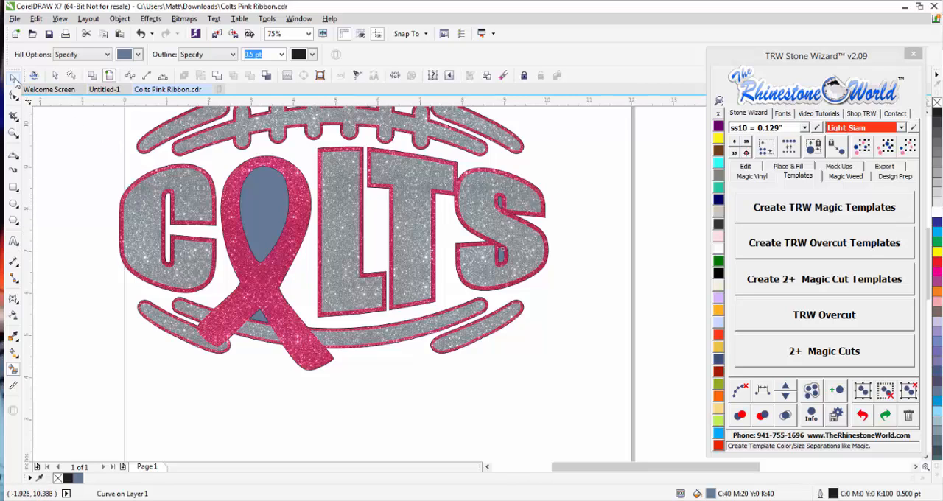
# Select the four smart-filled pieces, remove their outlines and fill them with Aquamarine.
pyautogui.press('space')
pyautogui.click(272, 225)
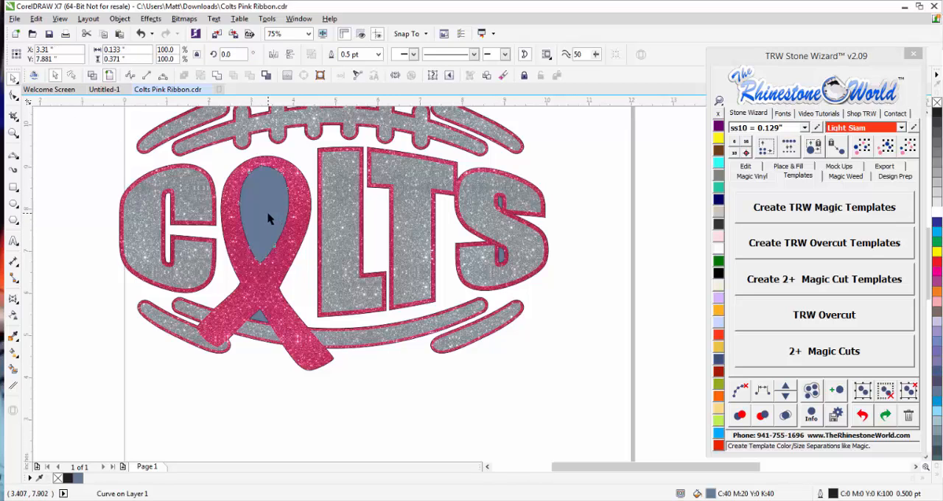
pyautogui.keyDown('shift'); pyautogui.click(259, 321); pyautogui.keyUp('shift')
pyautogui.keyDown('shift'); pyautogui.click(499, 210); pyautogui.keyUp('shift')
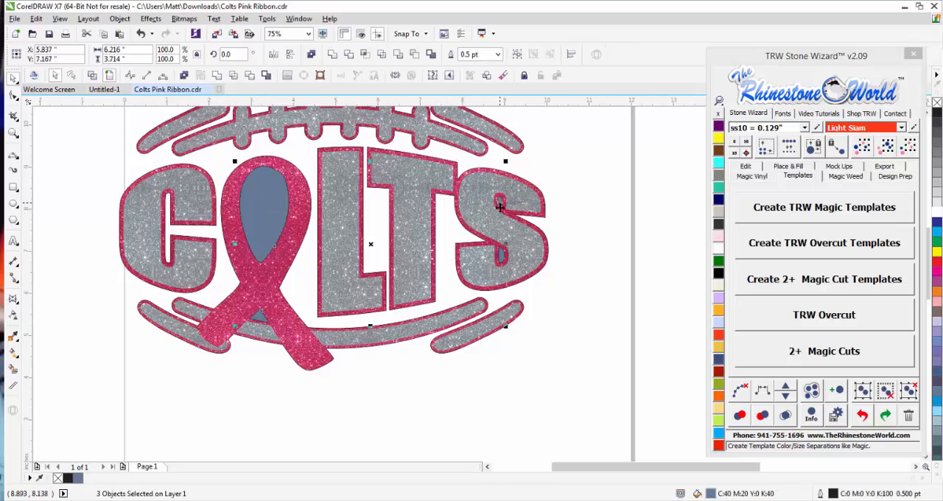
pyautogui.keyDown('shift'); pyautogui.click(500, 255); pyautogui.keyUp('shift')
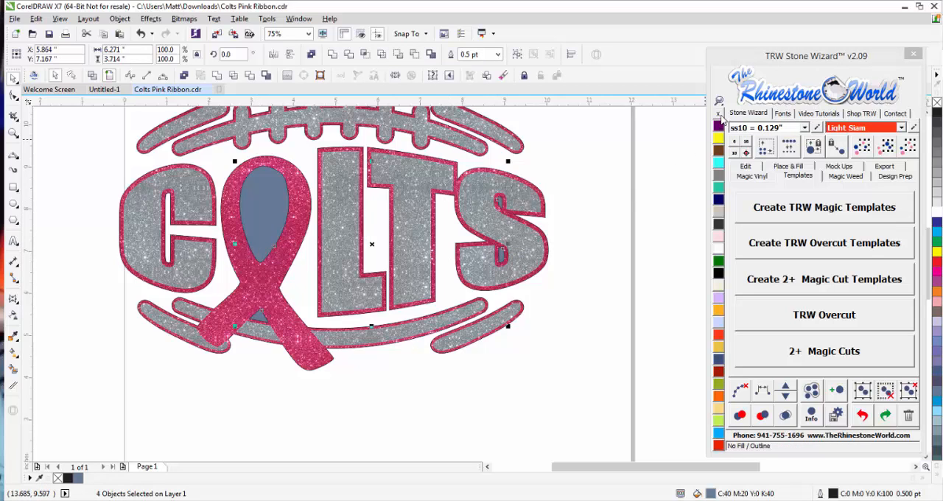
pyautogui.rightClick(720, 117)
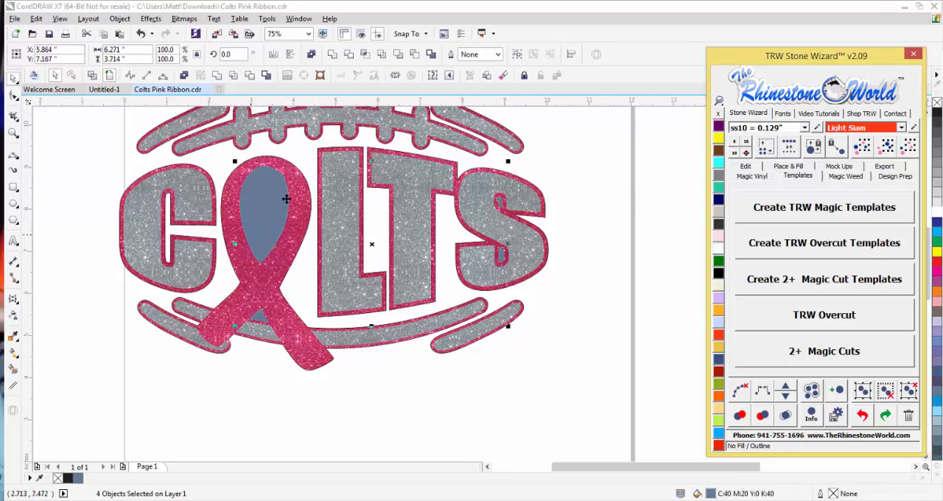
pyautogui.click(719, 163)
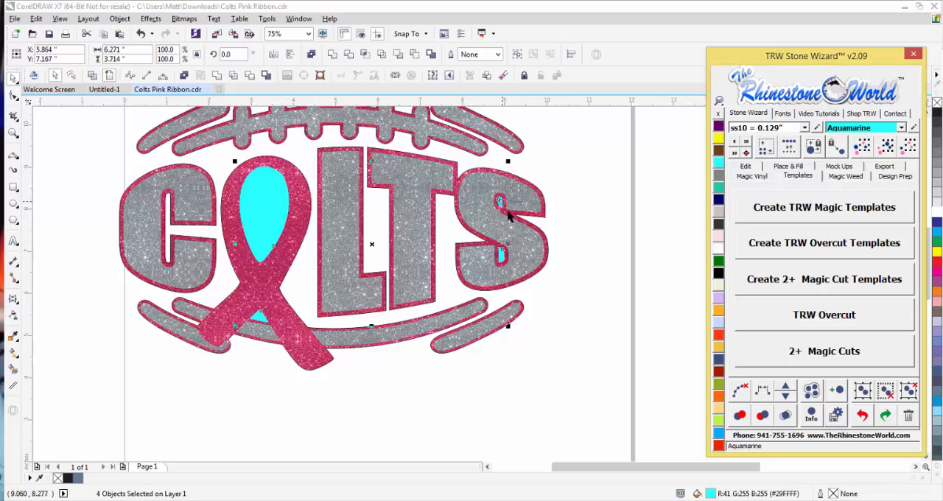
# Combine the four Aquamarine pieces into one curve, check them by moving them together, and undo that move.
pyautogui.click(184, 76)
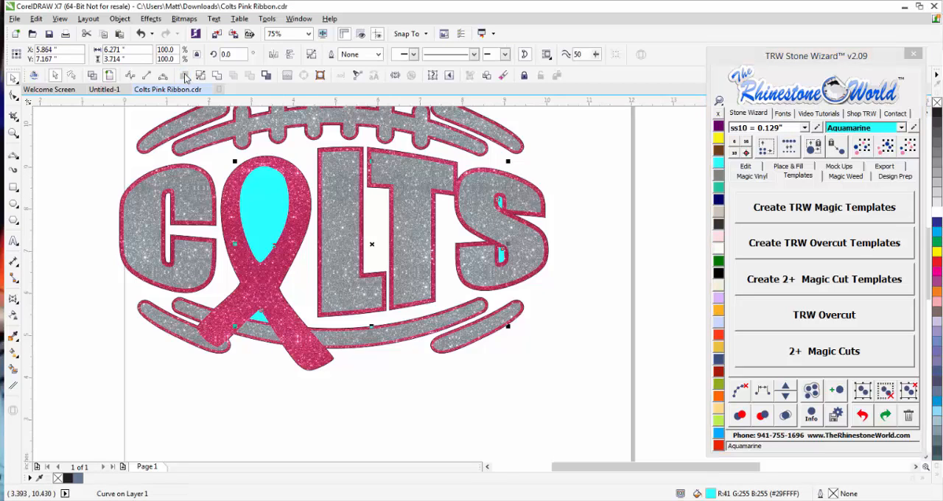
pyautogui.click(598, 306)
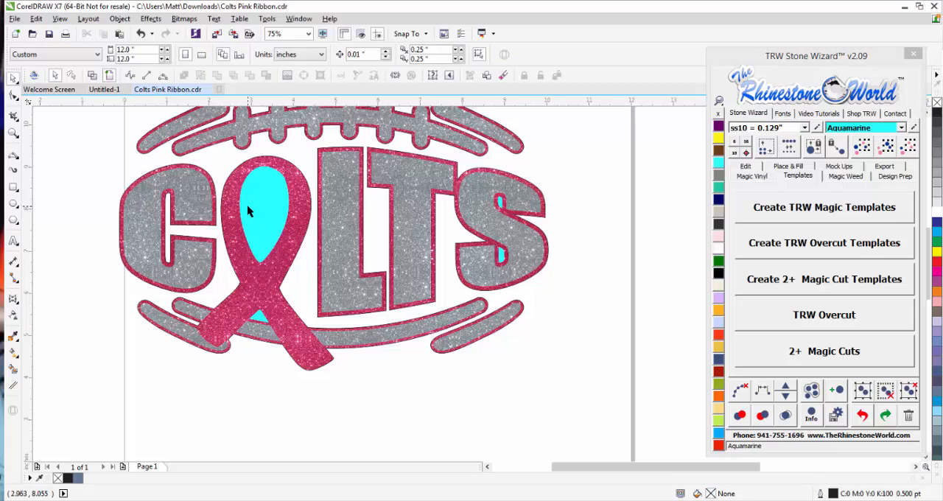
pyautogui.moveTo(249, 205); pyautogui.dragTo(290, 254)
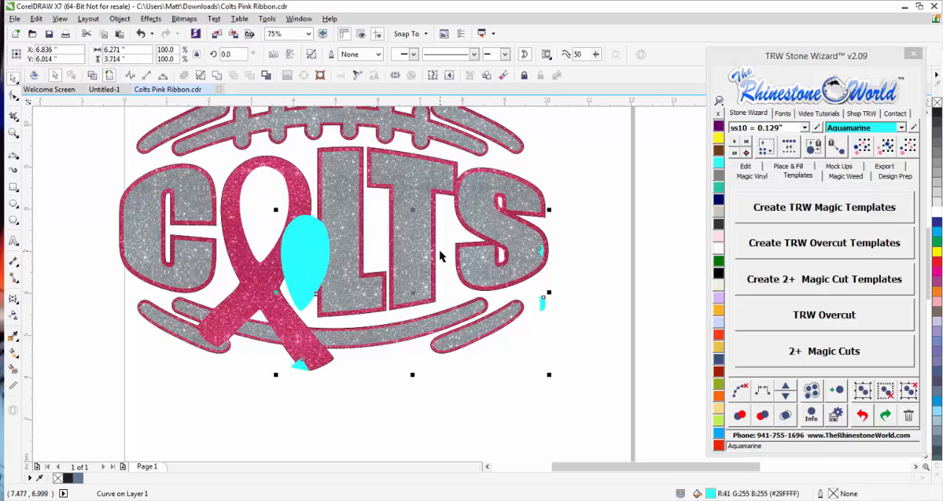
pyautogui.hotkey('ctrl', 'z')
pyautogui.click(585, 285)
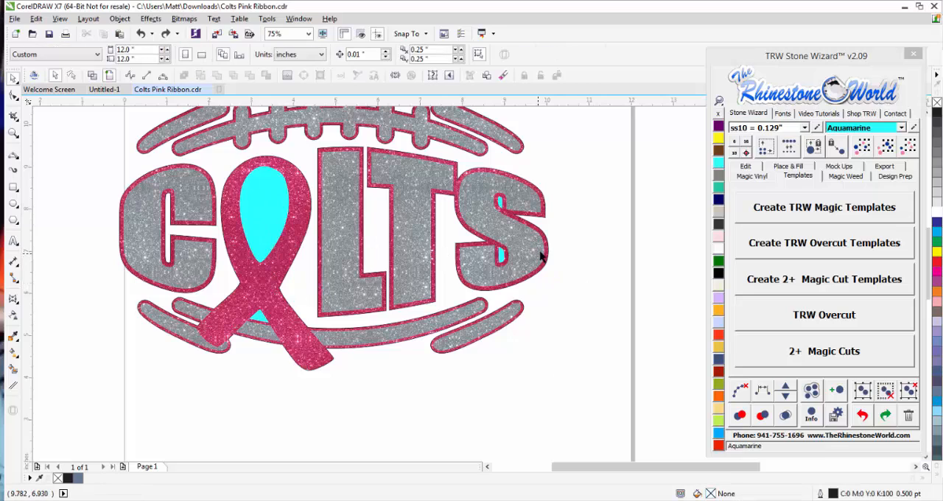
# Fill the boundary shape around the Colts design with Citrine and remove its outline.
pyautogui.click(541, 248)
pyautogui.click(719, 139)
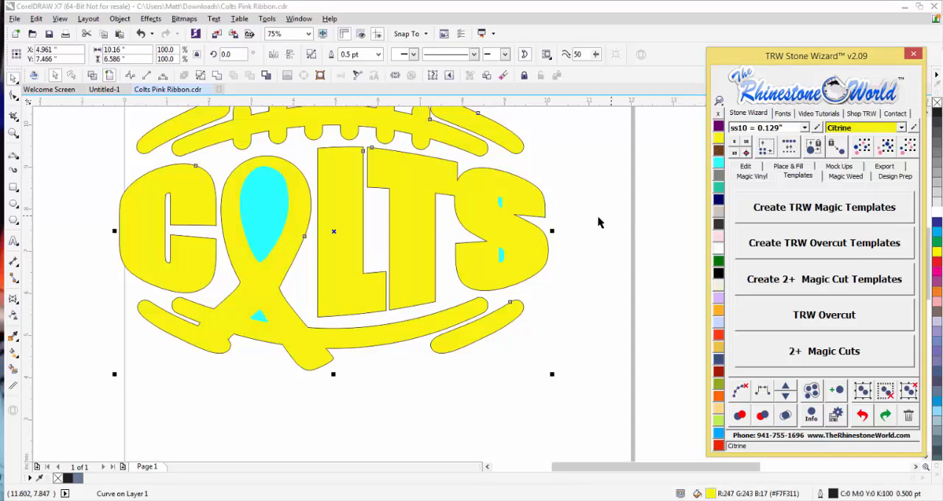
pyautogui.click(573, 267)
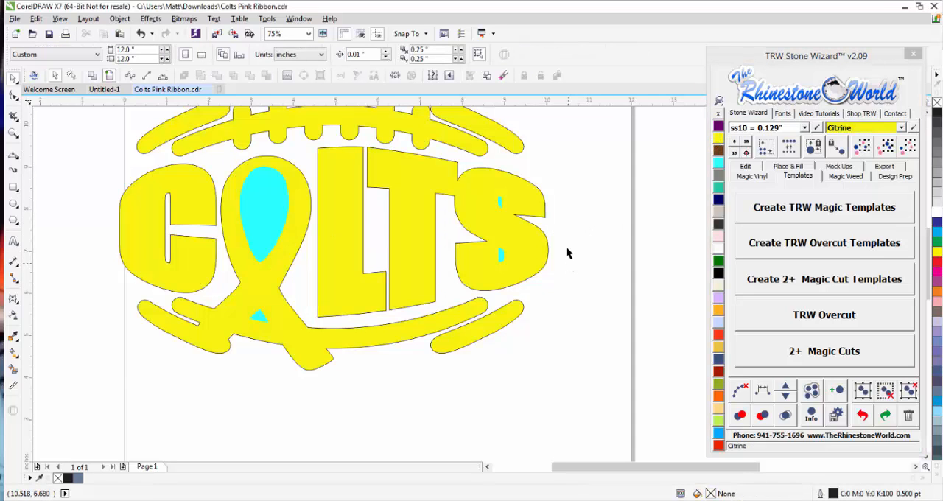
pyautogui.scroll(-1, 568, 243)
pyautogui.scroll(1, 551, 211)
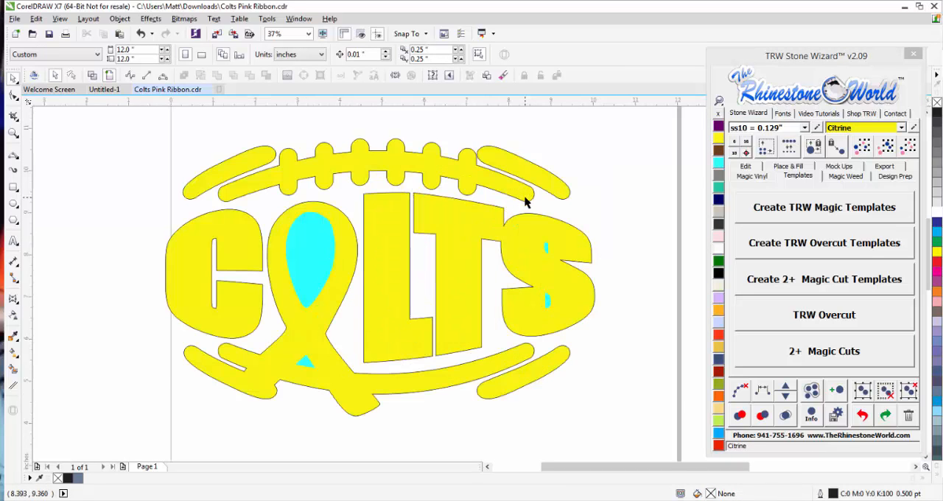
pyautogui.click(385, 221)
pyautogui.rightClick(719, 113)
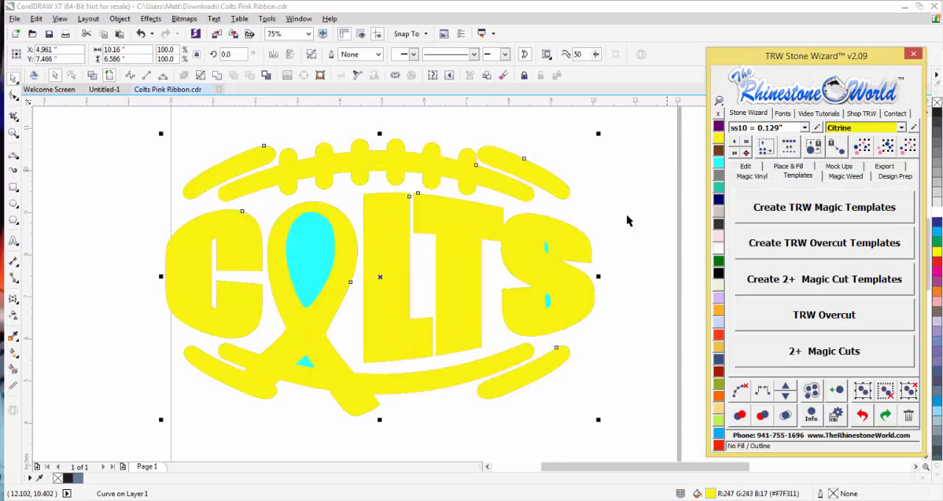
# Trim the Citrine shape with the combined Aquamarine pieces, move the Aquamarine pieces off the openings and delete them.
pyautogui.click(627, 251)
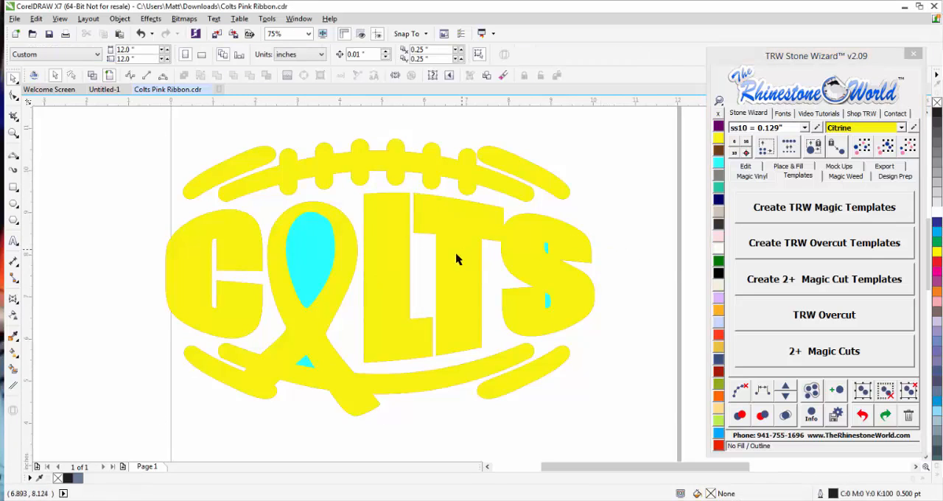
pyautogui.click(312, 265)
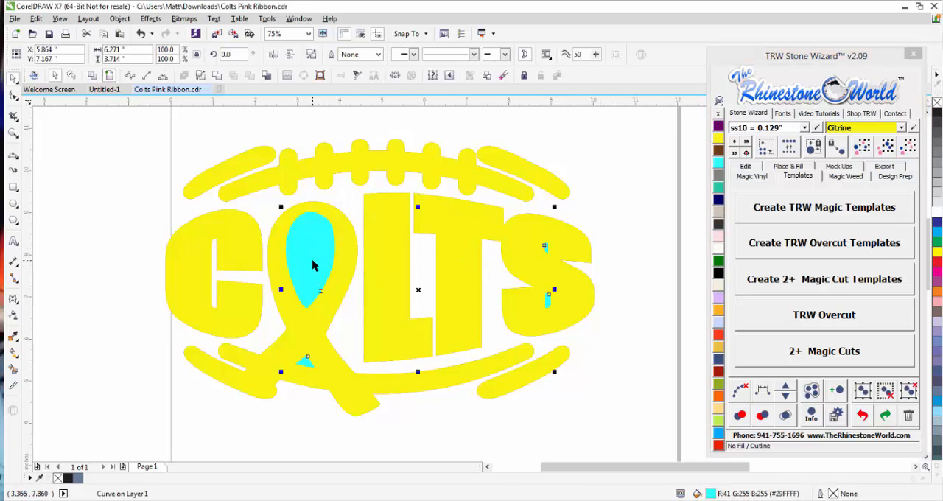
pyautogui.click(248, 260)
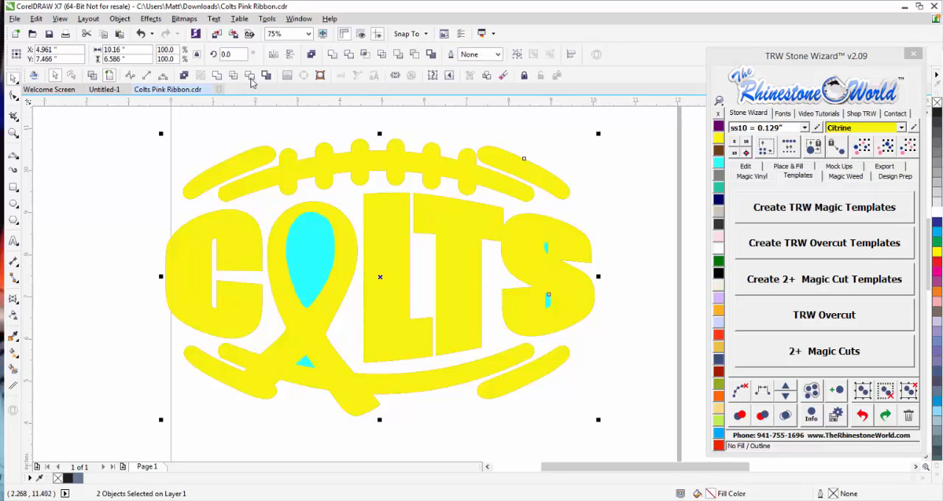
pyautogui.click(271, 182)
pyautogui.moveTo(310, 259); pyautogui.dragTo(246, 303)
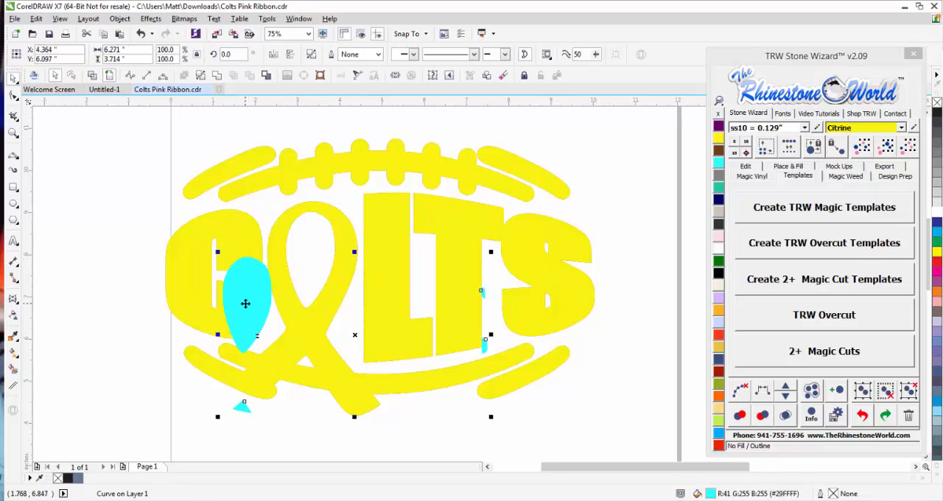
pyautogui.press('Delete')
# Send the Citrine shape to the back of the design and delete the original pink glitter layer.
pyautogui.click(332, 294)
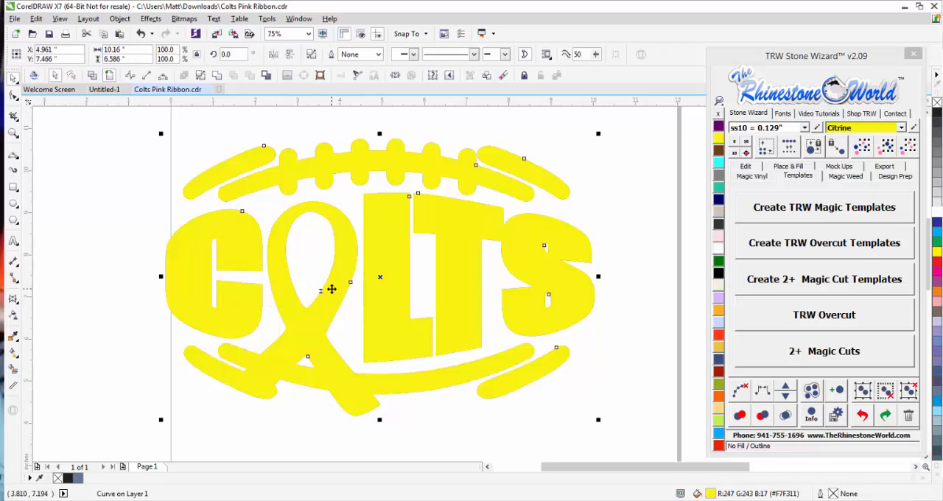
pyautogui.click(751, 177)
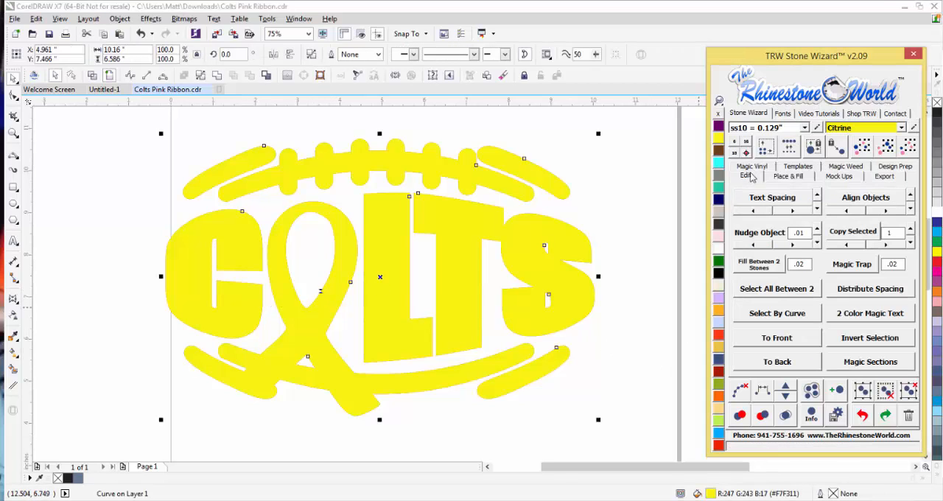
pyautogui.click(773, 361)
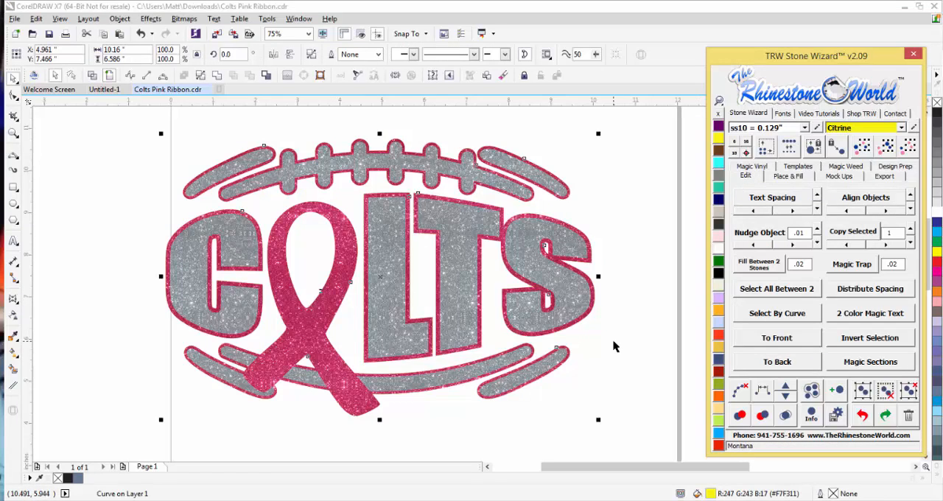
pyautogui.click(299, 333)
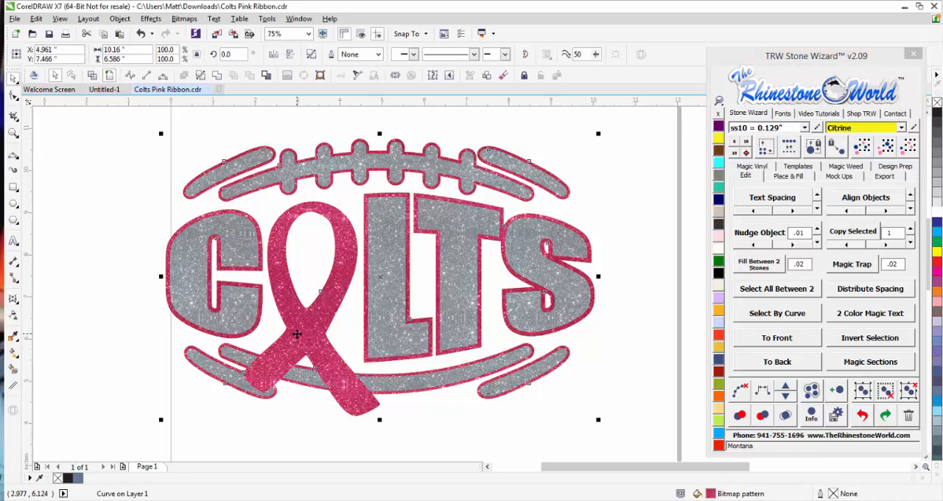
pyautogui.press('Delete')
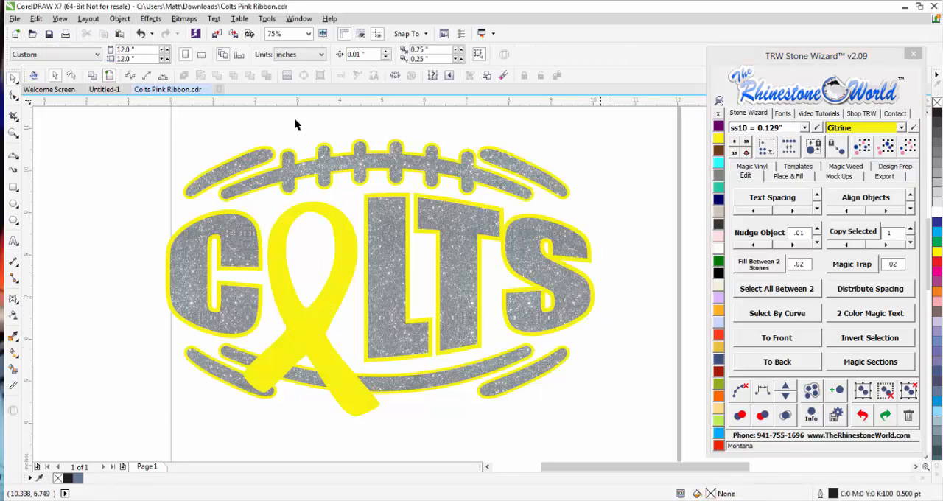
# Fill the Citrine backing shape with the Hot Pink Magic Glitter vinyl pattern.
pyautogui.click(351, 275)
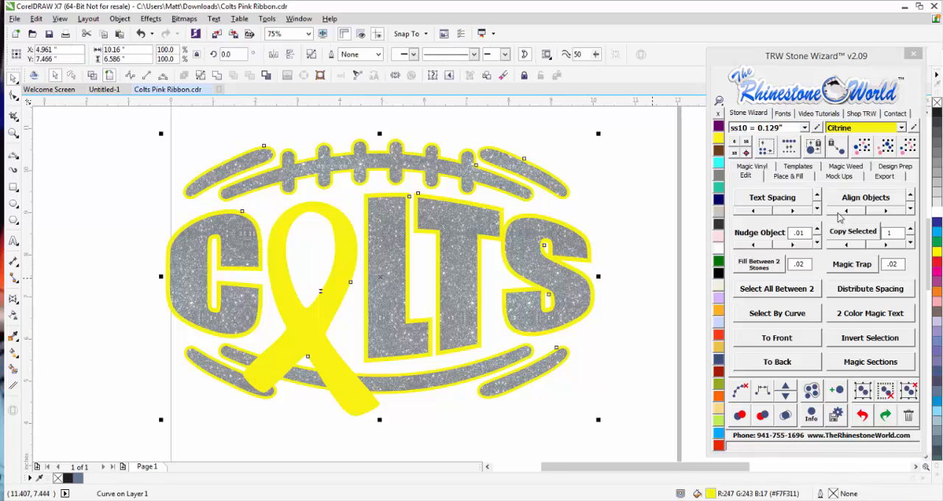
pyautogui.click(758, 167)
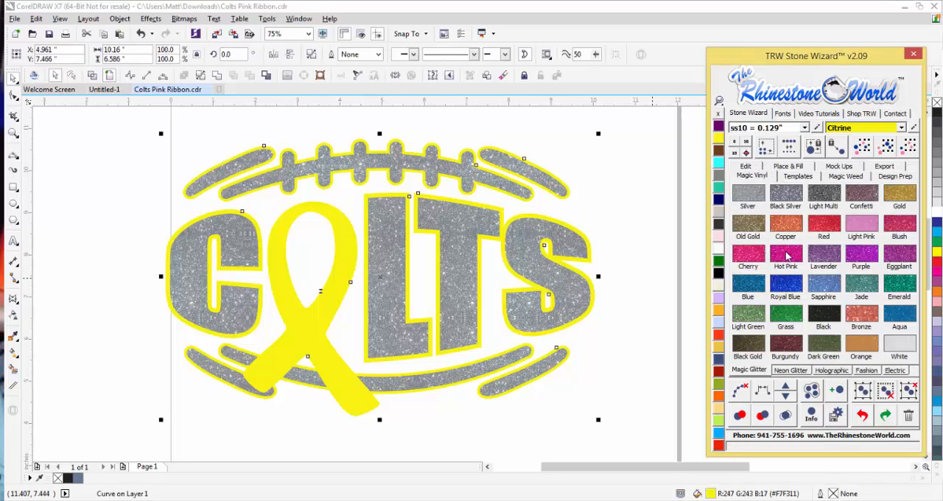
pyautogui.click(787, 256)
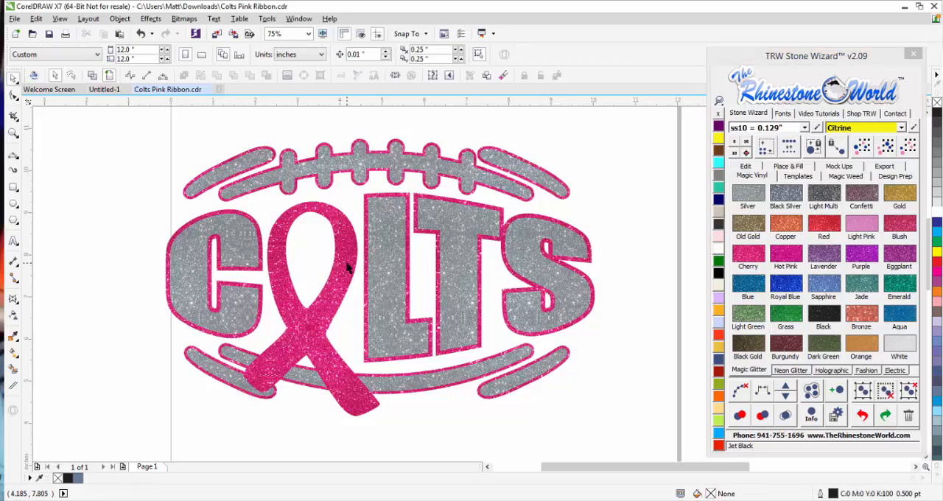
# Move the Hot Pink layer out from behind the silver layer to check it, undo the move and deselect it.
pyautogui.moveTo(350, 236); pyautogui.dragTo(321, 275)
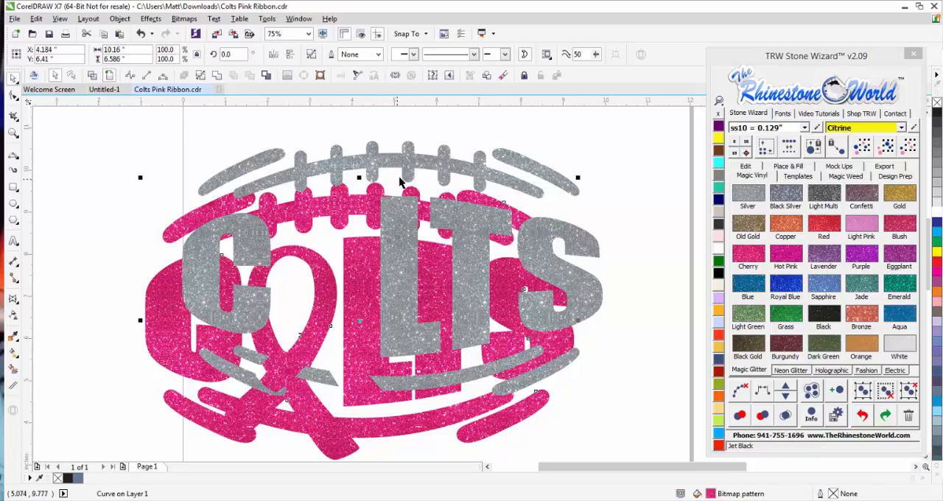
pyautogui.hotkey('ctrl', 'z')
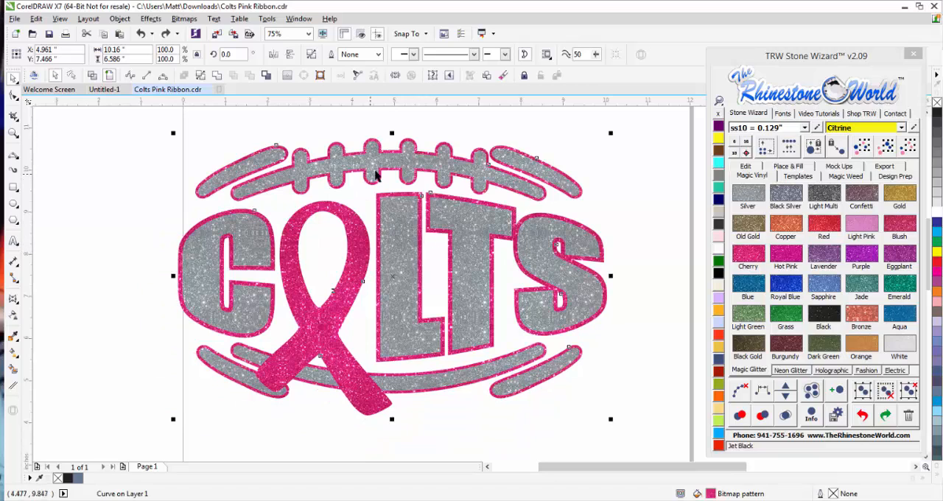
pyautogui.click(622, 228)
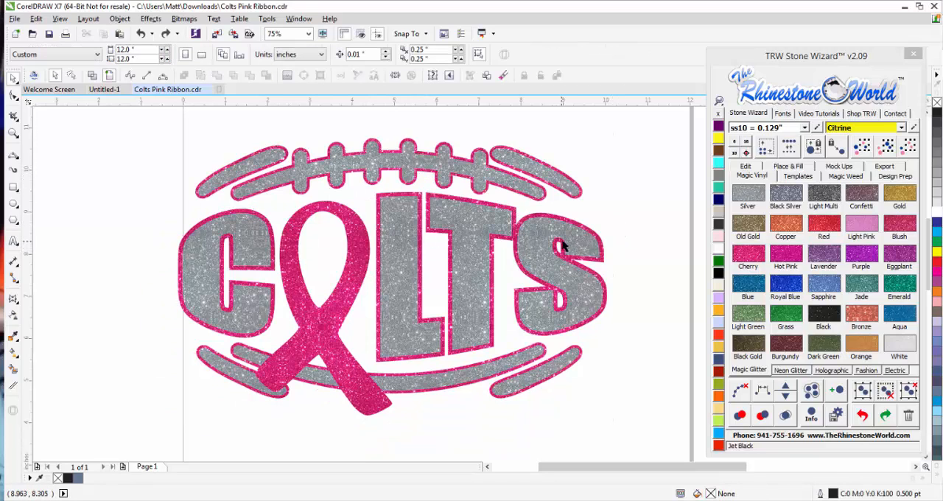
# Select both layers of the design on the page and apply a Magic Trap with a value of .02.
pyautogui.scroll(-1, 606, 218)
pyautogui.moveTo(634, 150); pyautogui.dragTo(337, 321)
pyautogui.scroll(-1, 337, 322)
pyautogui.scroll(1, 479, 278)
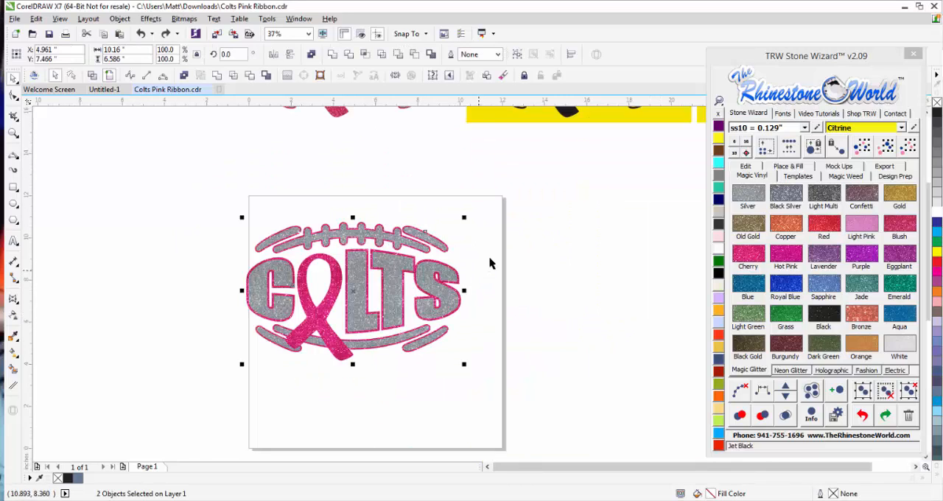
pyautogui.click(749, 168)
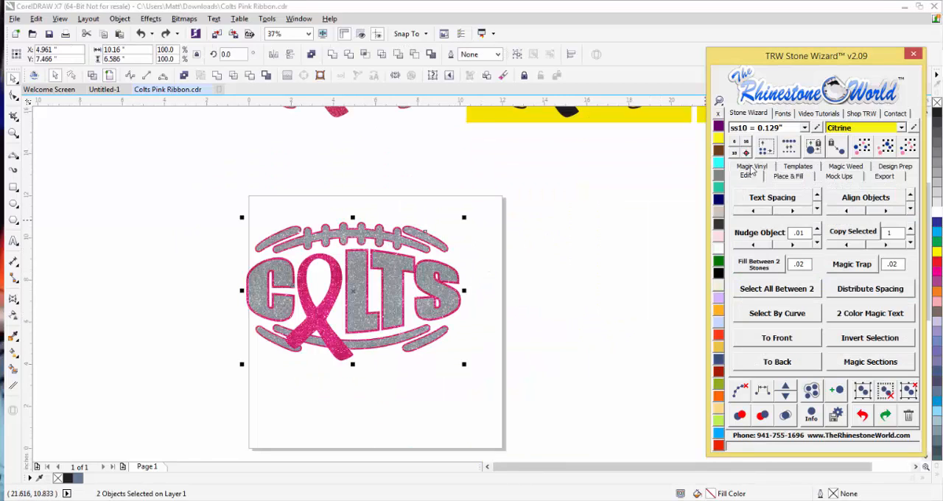
pyautogui.click(850, 271)
pyautogui.click(511, 339)
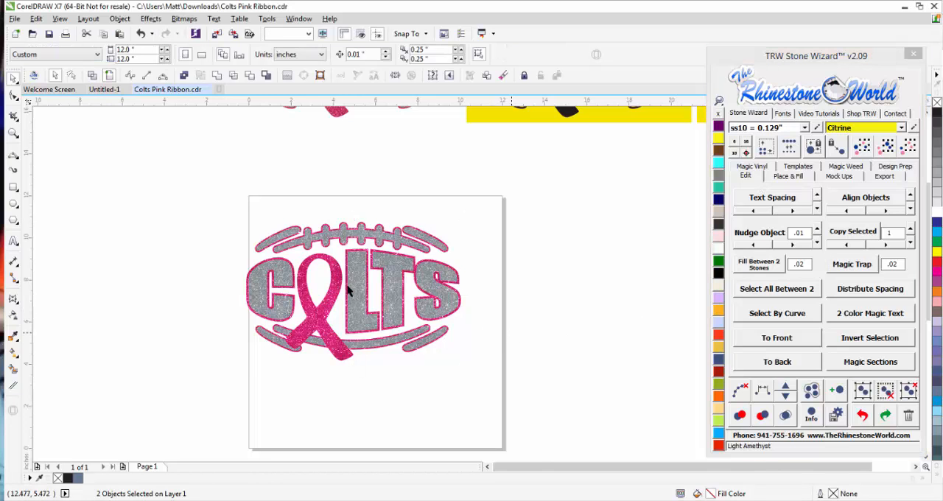
# Switch to wireframe view and examine the trapped outlines around the letters and the ribbon's lower end.
pyautogui.scroll(2, 346, 287)
pyautogui.click(93, 75)
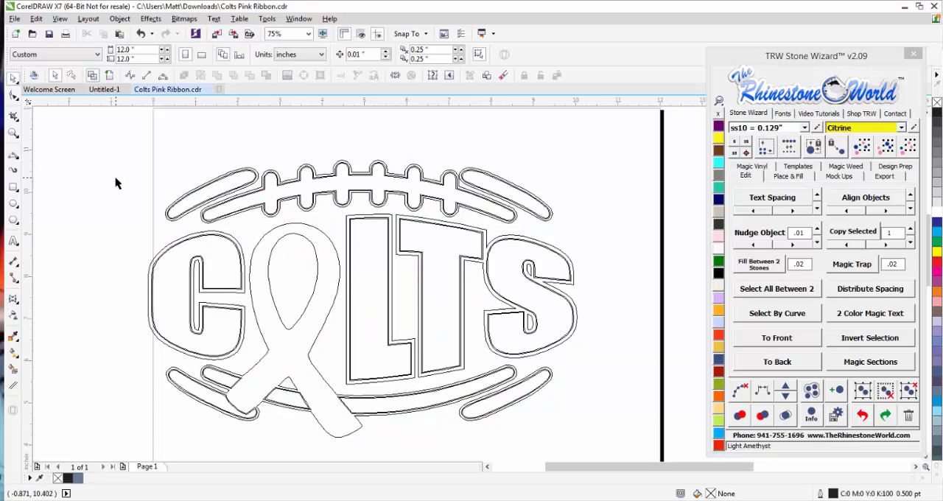
pyautogui.scroll(2, 351, 246)
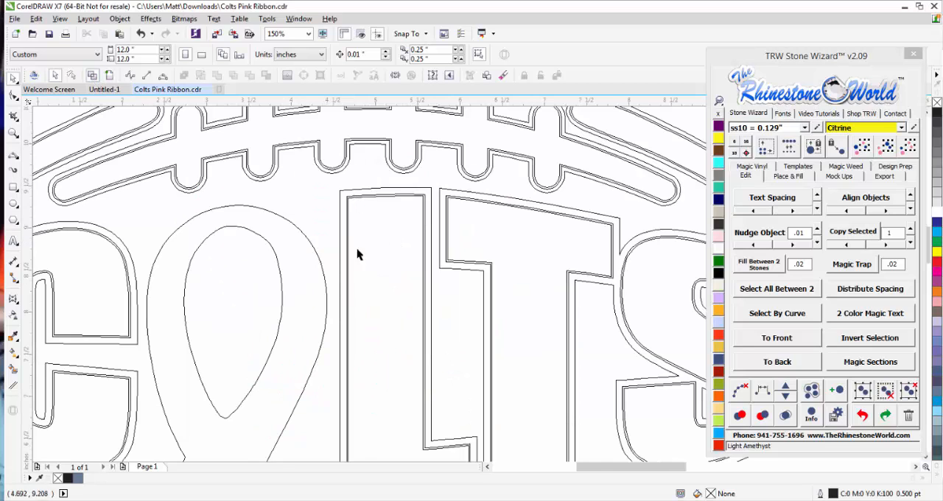
pyautogui.scroll(-4, 412, 203)
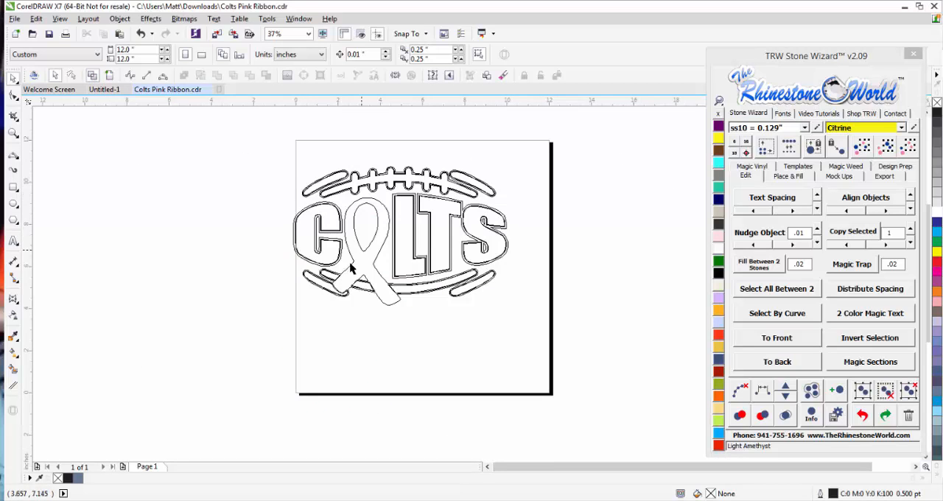
pyautogui.scroll(6, 349, 287)
pyautogui.scroll(4, 332, 284)
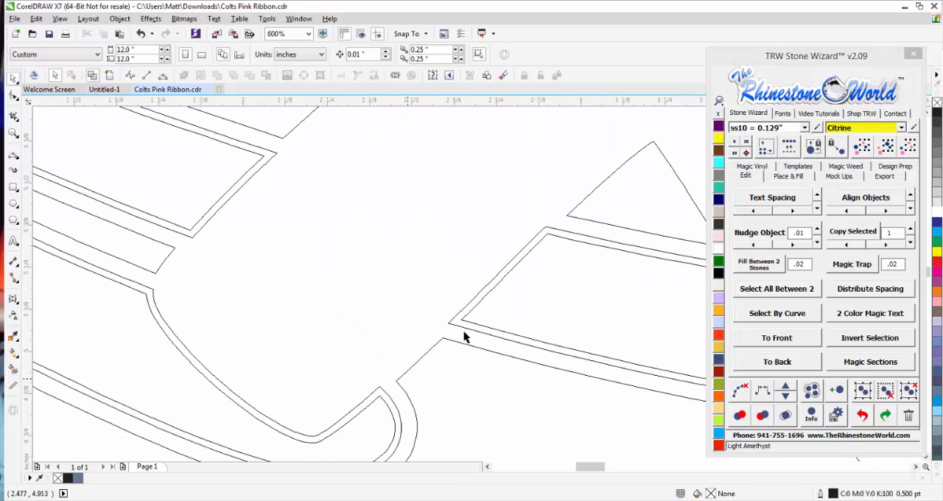
pyautogui.scroll(-4, 425, 257)
pyautogui.scroll(-3, 424, 255)
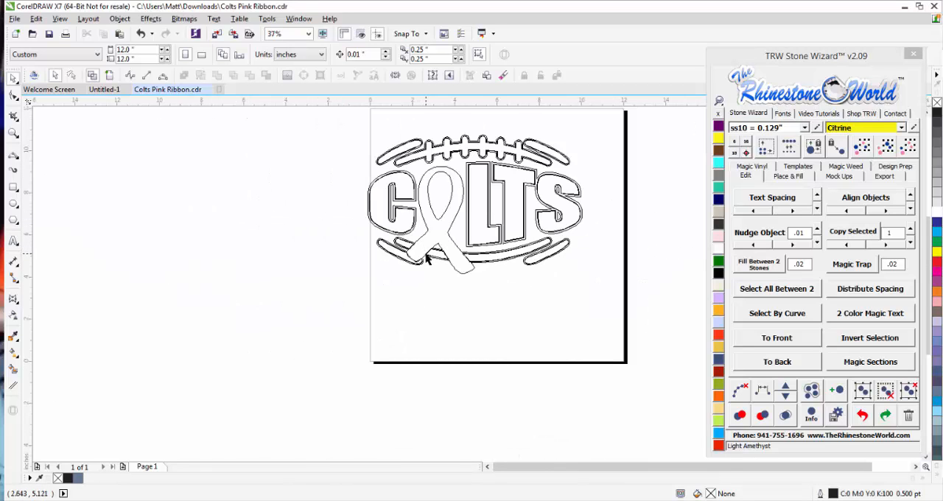
# Move the lower row of Colts layouts straight up to just below the design on the page.
pyautogui.scroll(-2, 434, 326)
pyautogui.moveTo(382, 338); pyautogui.dragTo(652, 412)
pyautogui.moveTo(459, 368); pyautogui.dragTo(460, 306)
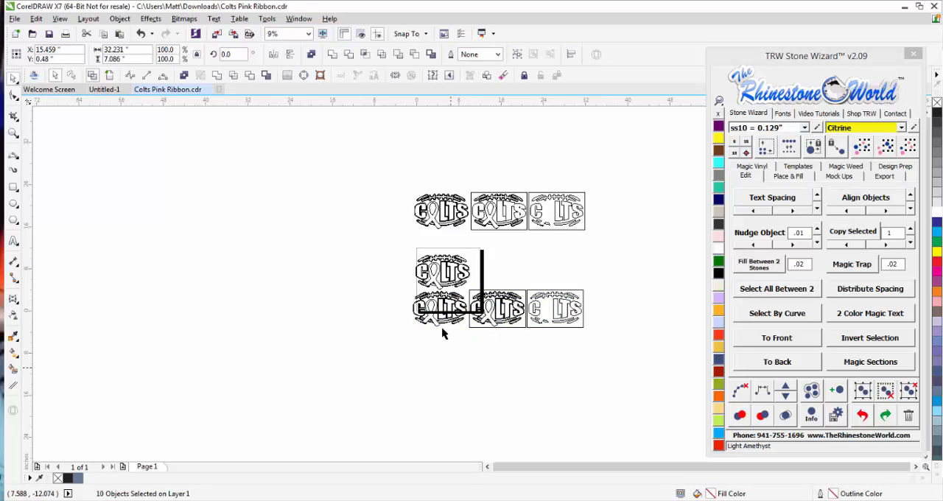
pyautogui.click(442, 331)
# Examine how the silver pieces meet the ribbon's lower end in the moved copy of the design.
pyautogui.scroll(8, 414, 337)
pyautogui.scroll(6, 367, 352)
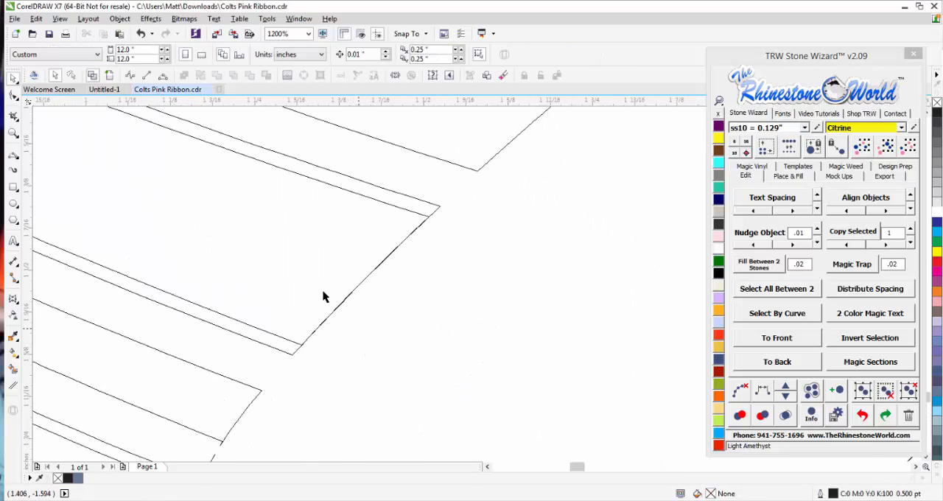
pyautogui.click(317, 289)
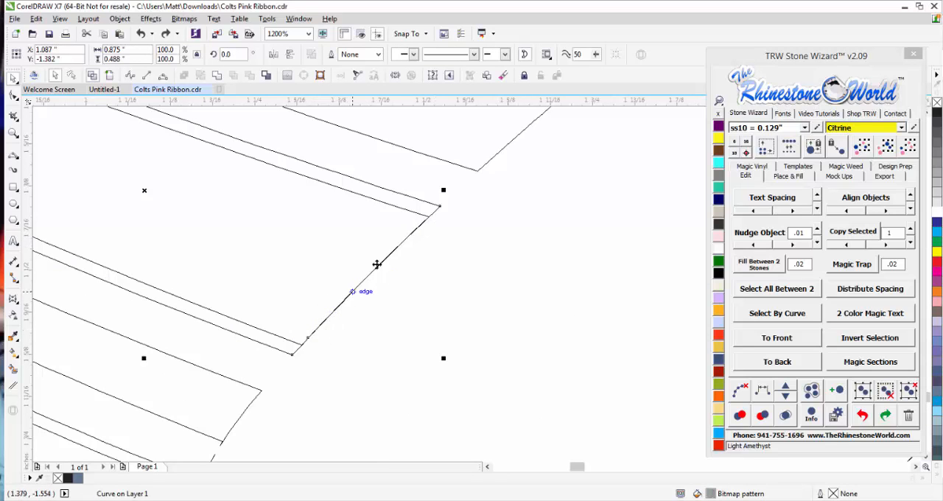
pyautogui.scroll(-3, 385, 255)
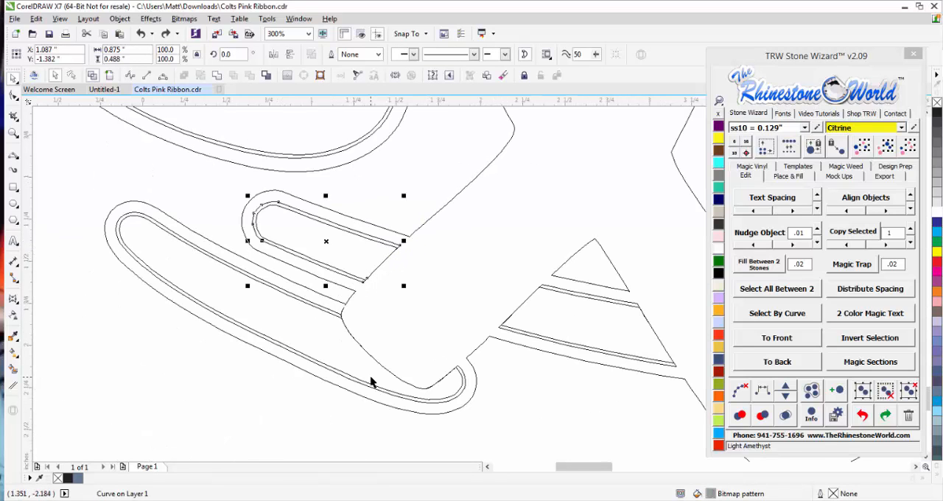
pyautogui.scroll(1, 368, 376)
pyautogui.scroll(1, 361, 363)
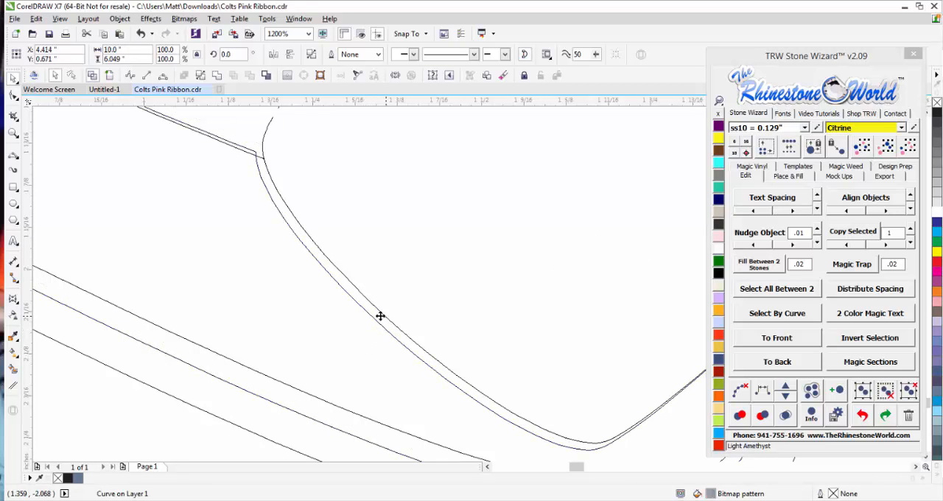
pyautogui.scroll(-5, 379, 316)
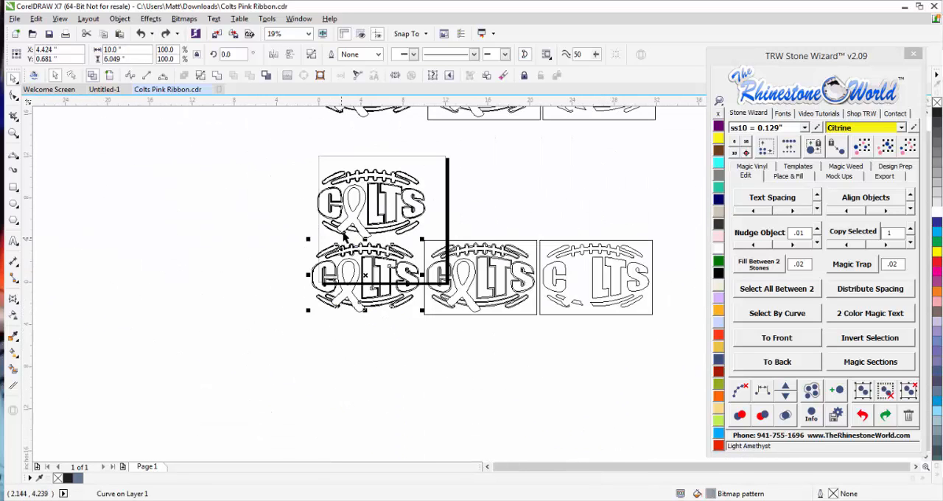
# Compare the silver piece edges along the ribbon in the trapped design with those in the lower copy.
pyautogui.scroll(3, 344, 235)
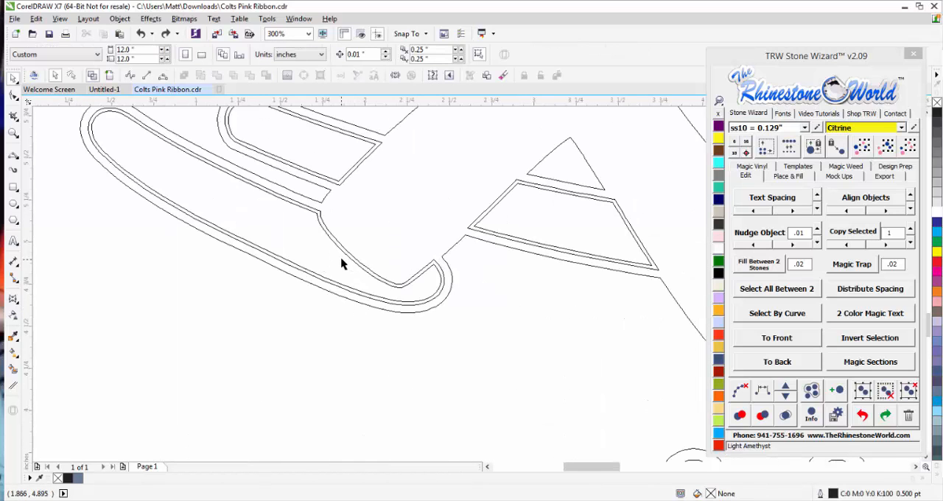
pyautogui.scroll(1, 343, 263)
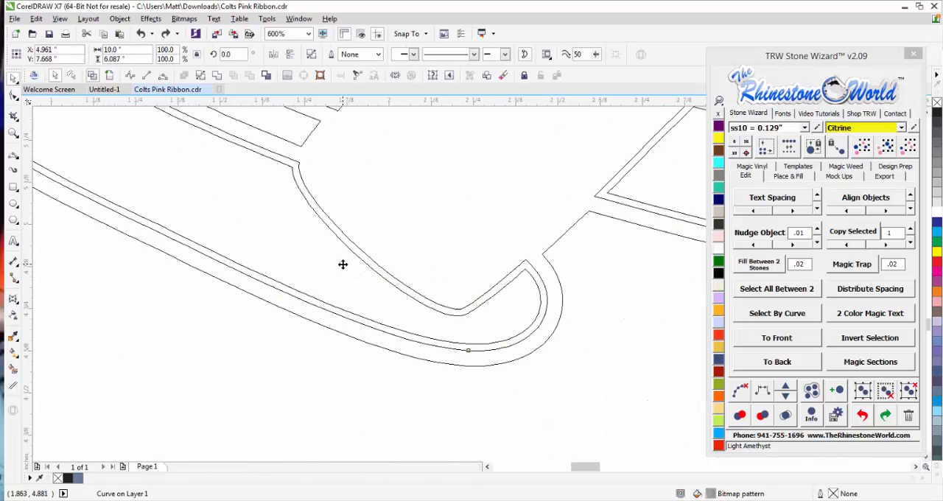
pyautogui.hotkey('ctrl', 'z')
pyautogui.scroll(-1, 364, 295)
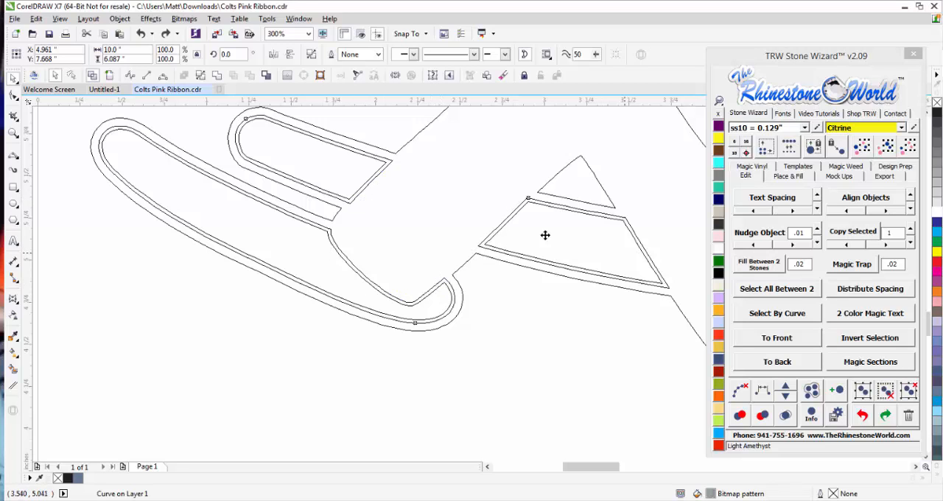
pyautogui.scroll(-2, 312, 238)
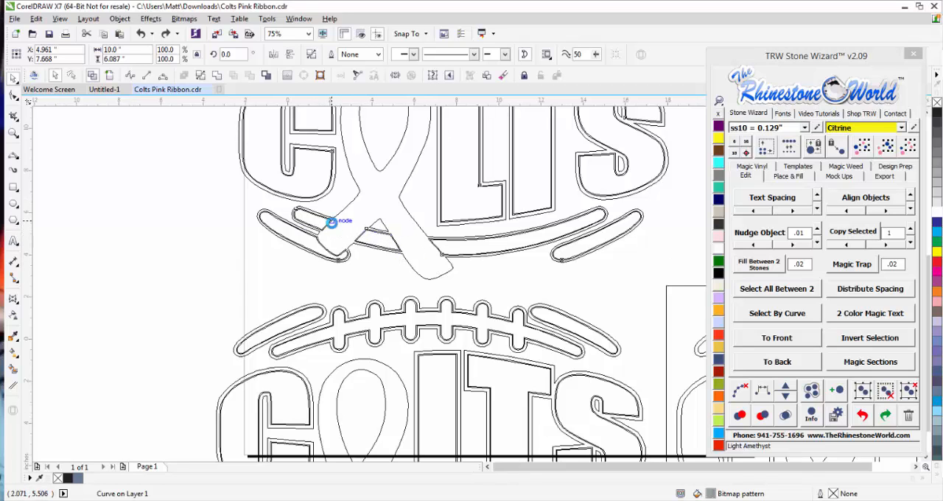
pyautogui.scroll(-1, 346, 293)
pyautogui.scroll(2, 339, 302)
pyautogui.scroll(2, 324, 295)
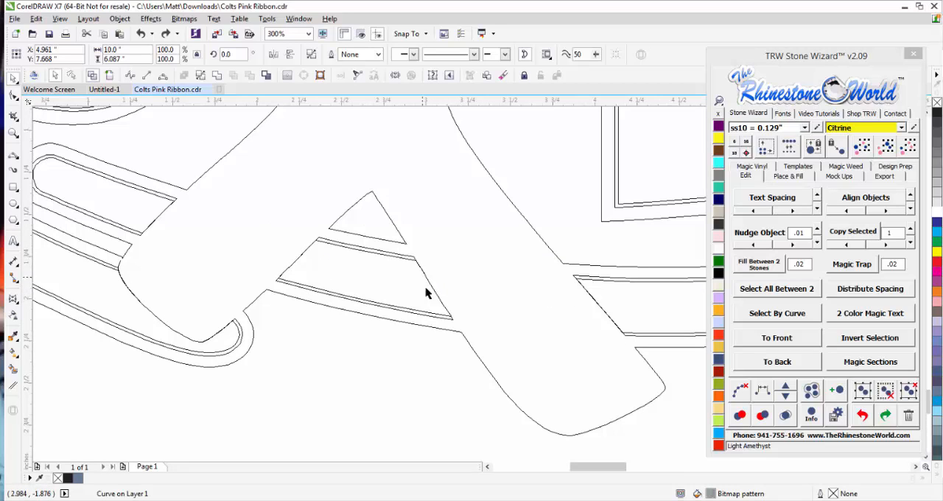
pyautogui.scroll(-4, 319, 263)
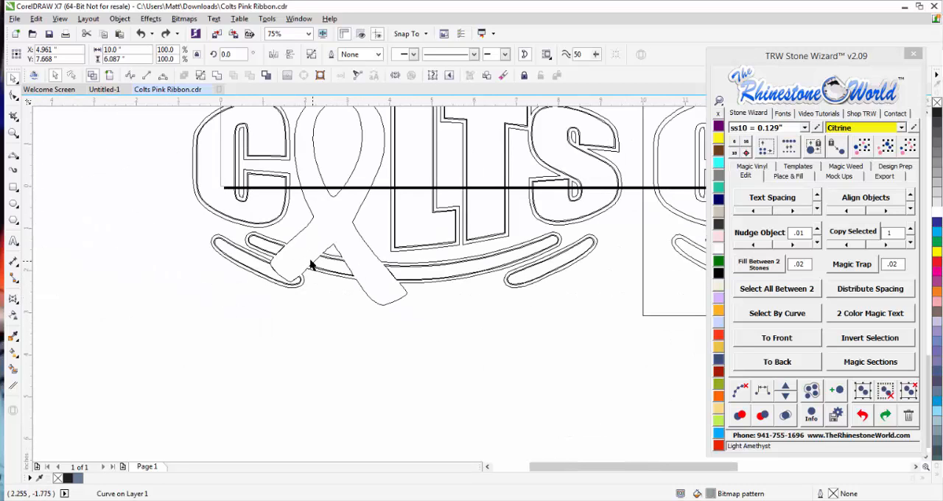
# Switch from wireframe back to the full-color view and deselect the design.
pyautogui.scroll(-2, 320, 264)
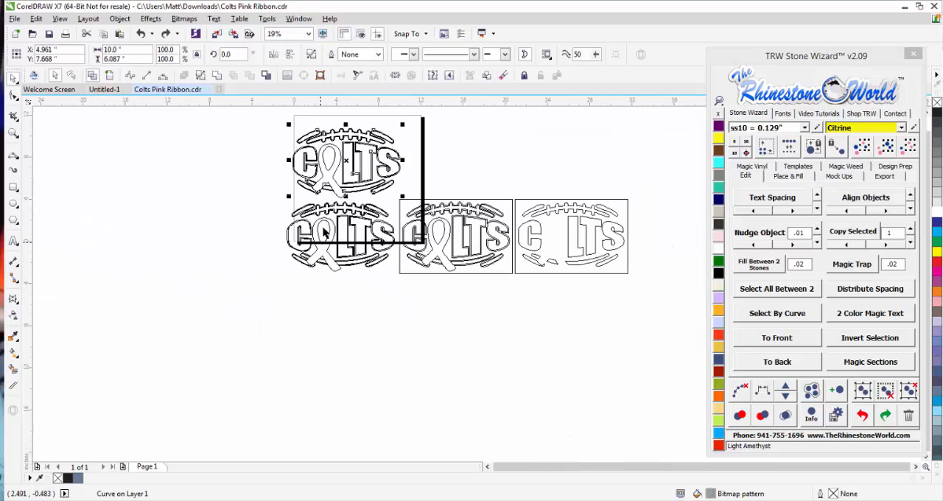
pyautogui.scroll(1, 270, 231)
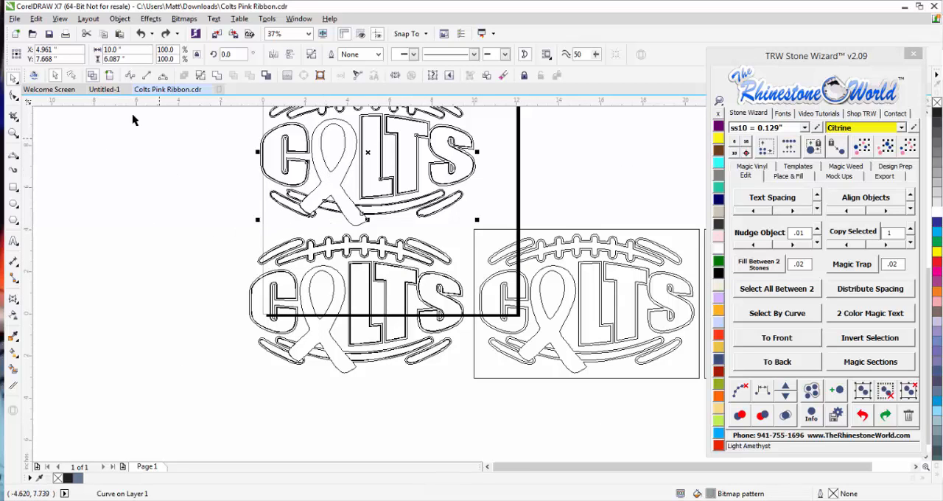
pyautogui.click(109, 76)
pyautogui.click(206, 280)
# Delete the whole lower row of Colts layouts, the untrapped copy together with its two yellow templates.
pyautogui.scroll(-3, 252, 289)
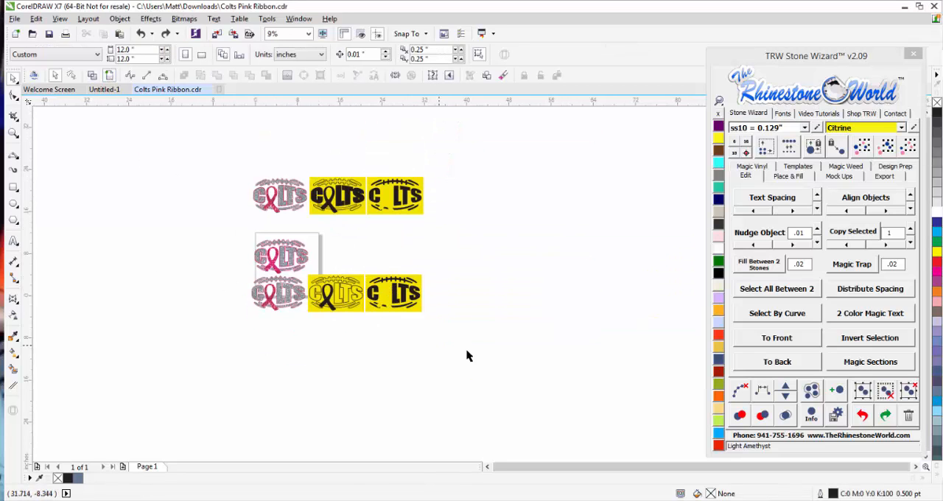
pyautogui.moveTo(461, 341); pyautogui.dragTo(237, 274)
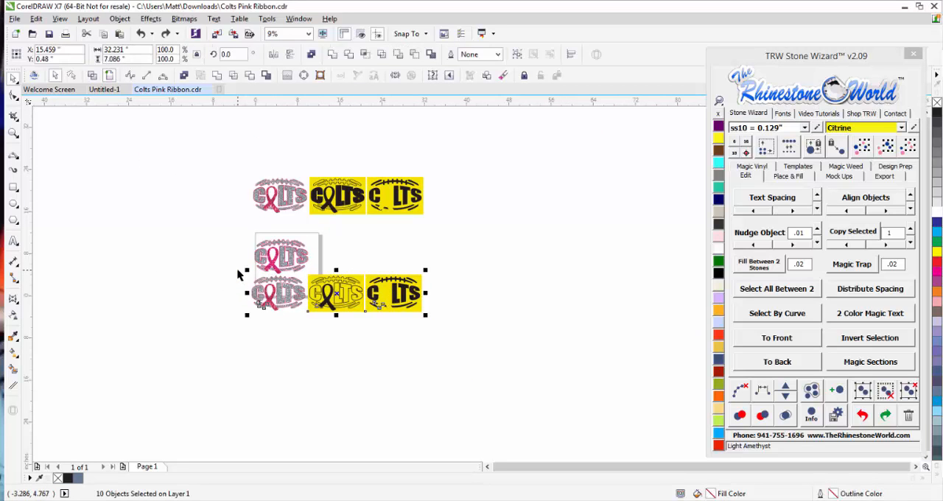
pyautogui.press('Delete')
# Move the trapped Colts design up directly beneath the upper row's design and generate its color separations with Create TRW Magic Templates.
pyautogui.scroll(2, 301, 174)
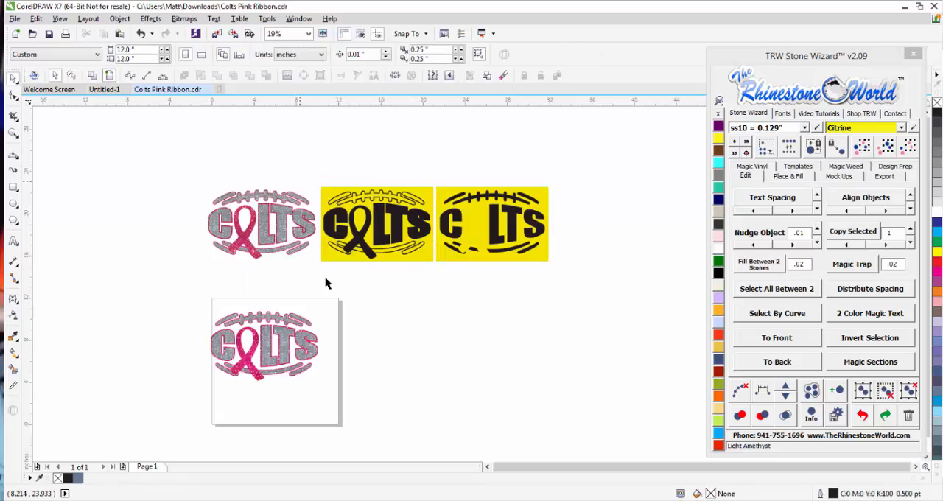
pyautogui.moveTo(281, 342); pyautogui.dragTo(274, 305)
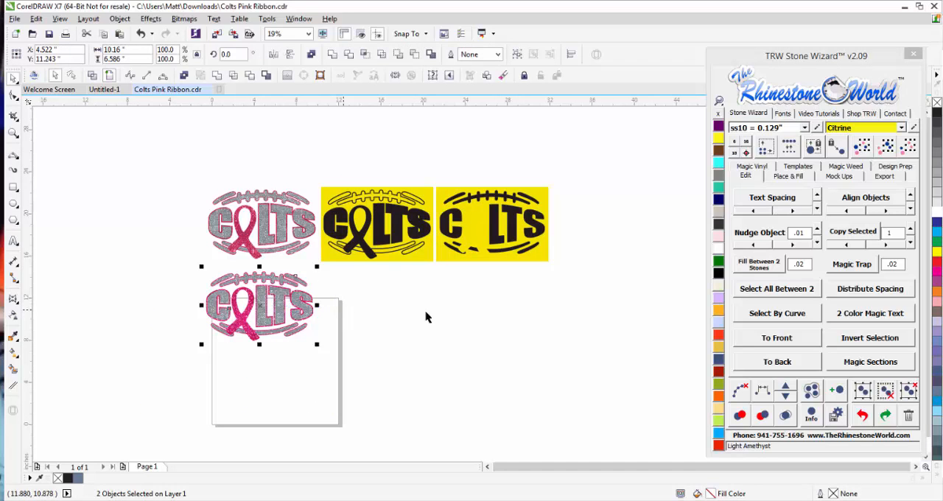
pyautogui.click(796, 178)
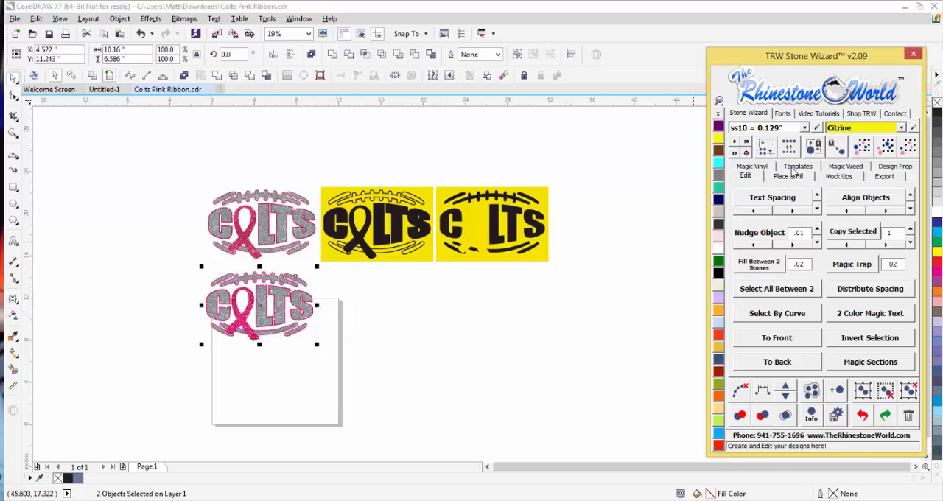
pyautogui.click(797, 167)
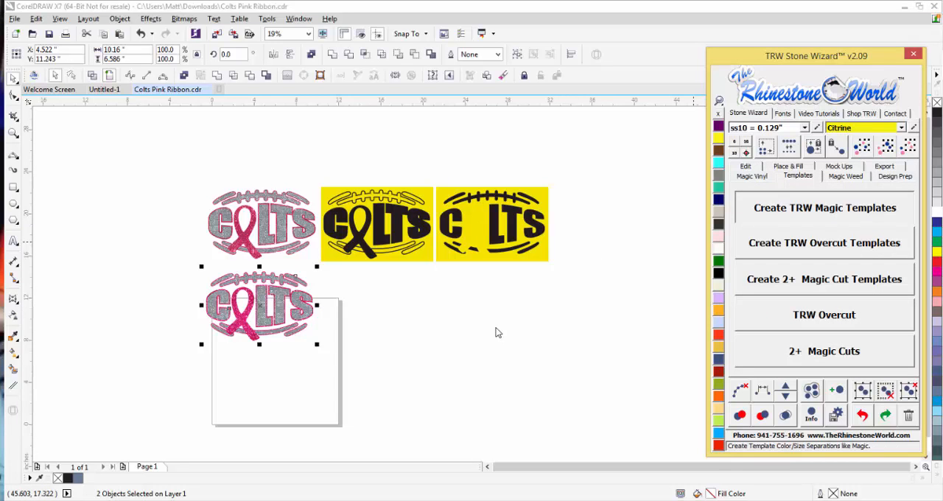
pyautogui.click(554, 329)
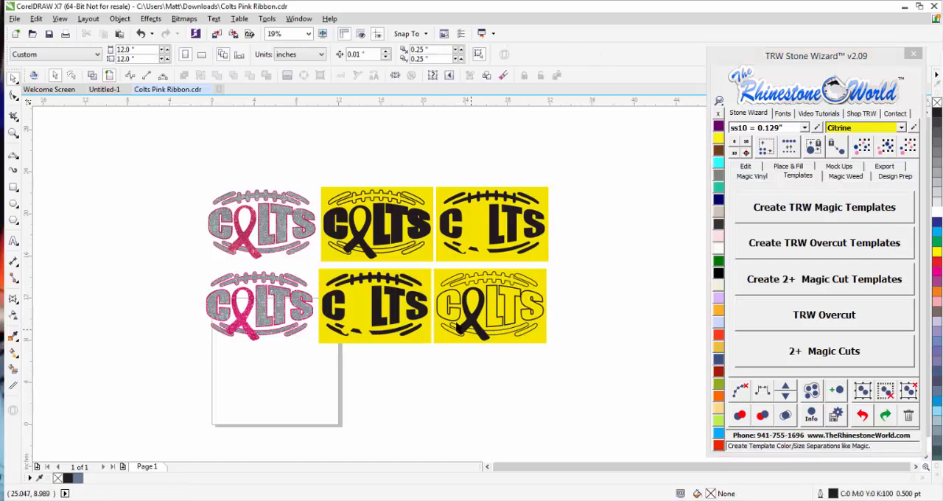
# Examine the new ribbon-and-outline template of the trapped design, especially where the ribbon crosses the lower curved pieces.
pyautogui.scroll(2, 457, 325)
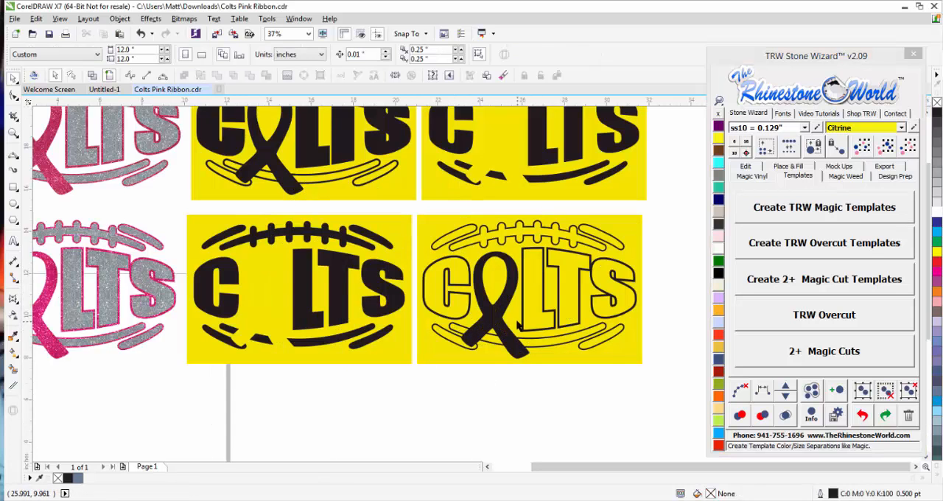
pyautogui.scroll(-2, 411, 302)
pyautogui.scroll(4, 462, 324)
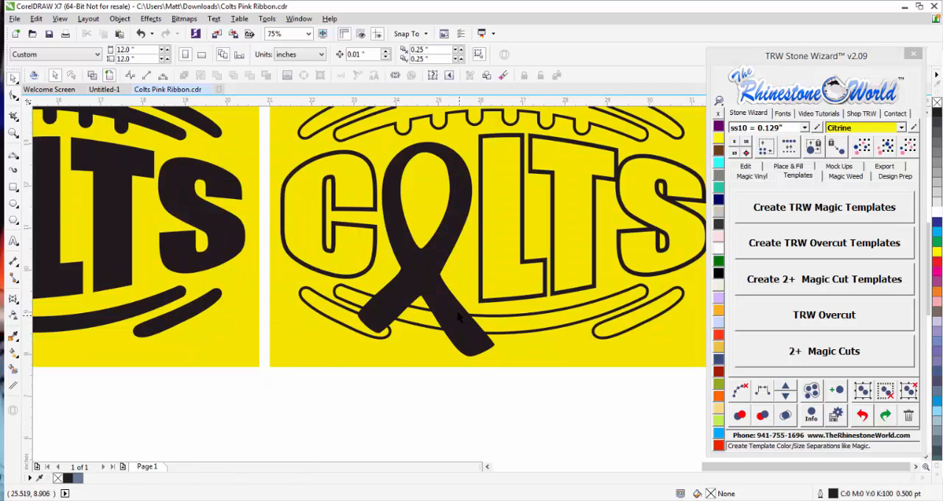
pyautogui.click(463, 329)
pyautogui.scroll(-2, 339, 274)
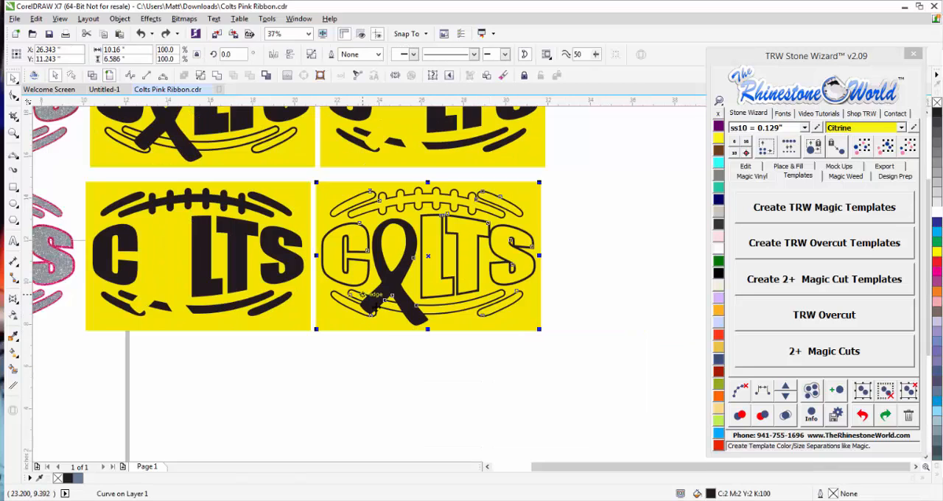
# Compare the trapped design's two new templates with the original design's templates in the row above.
pyautogui.scroll(-2, 212, 221)
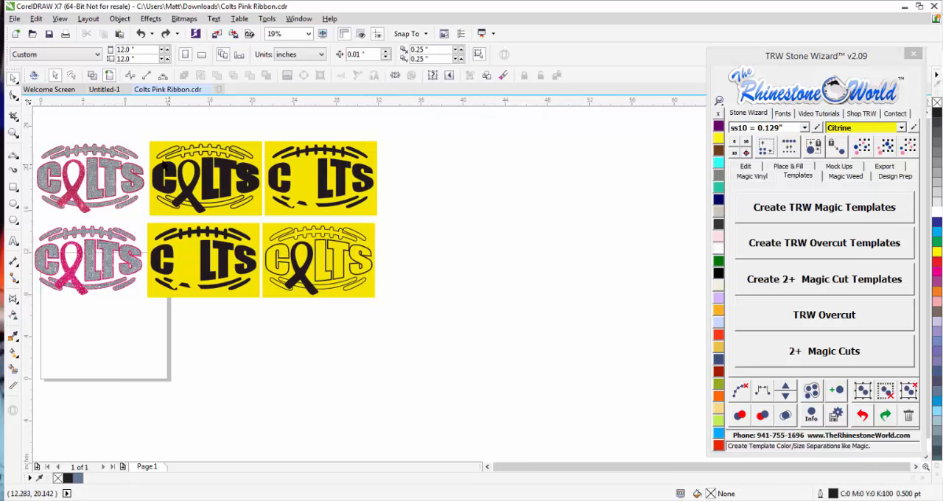
pyautogui.scroll(2, 163, 165)
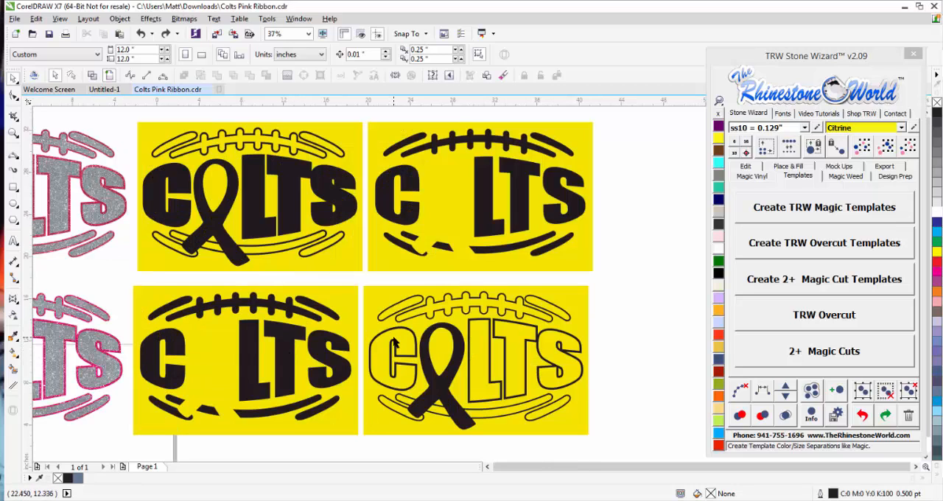
pyautogui.scroll(-2, 394, 337)
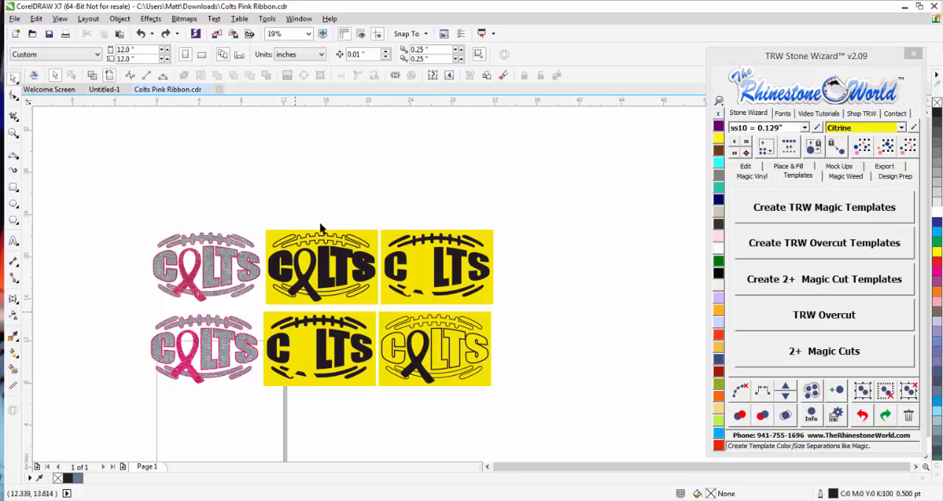
pyautogui.scroll(2, 208, 332)
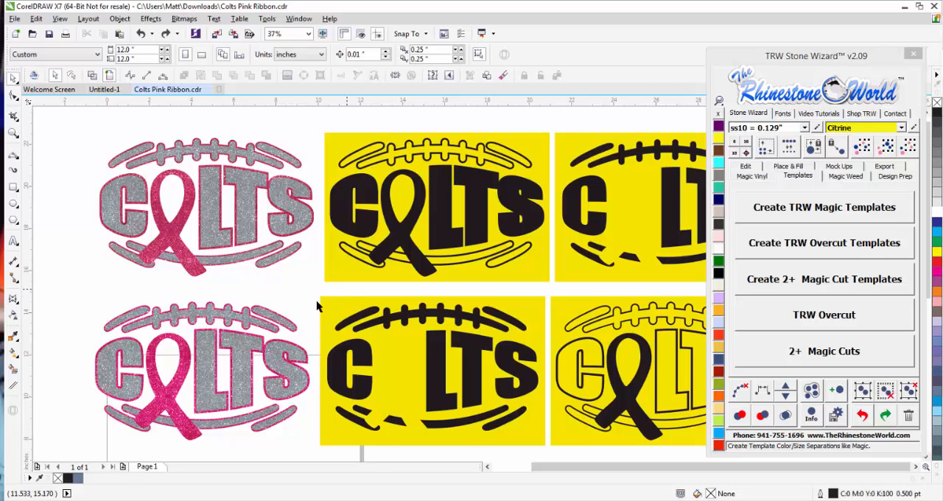
pyautogui.scroll(-1, 283, 283)
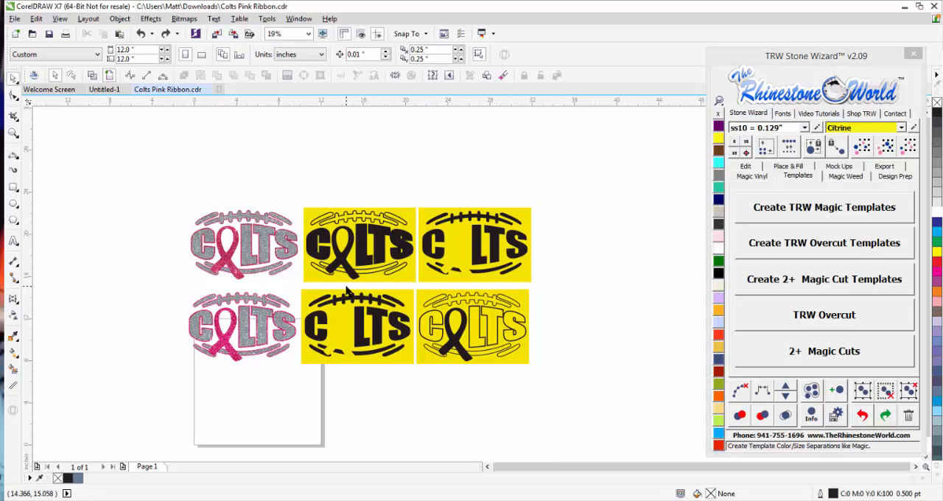